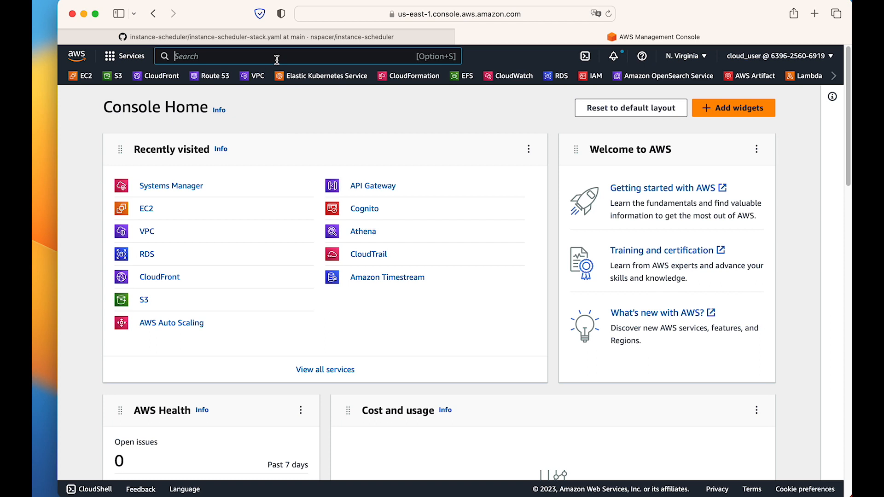
Find the CloudFormation service and start creating a new stack.
{"action": "type", "text": "cloud"}
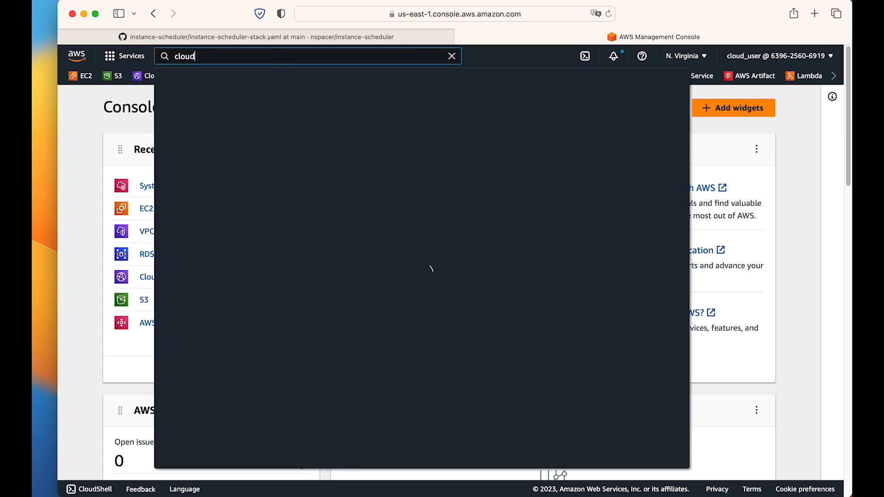
{"action": "type", "text": "formation"}
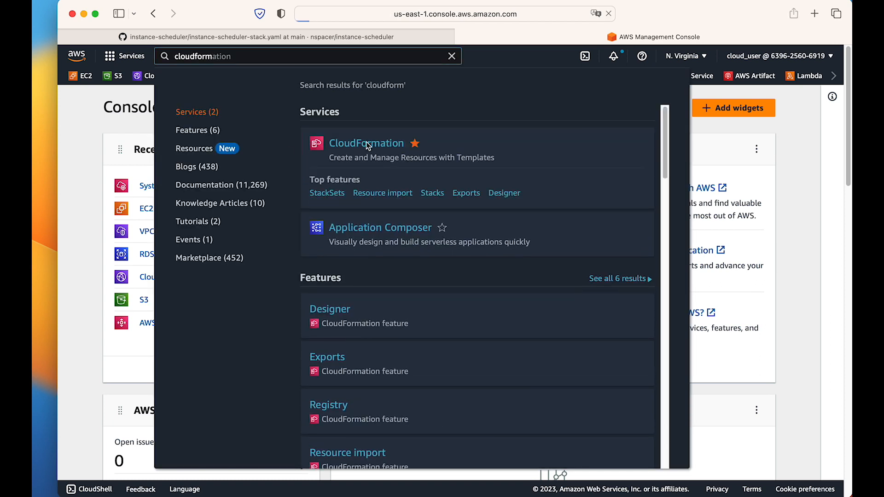
{"action": "left_click", "coordinate": [366, 143]}
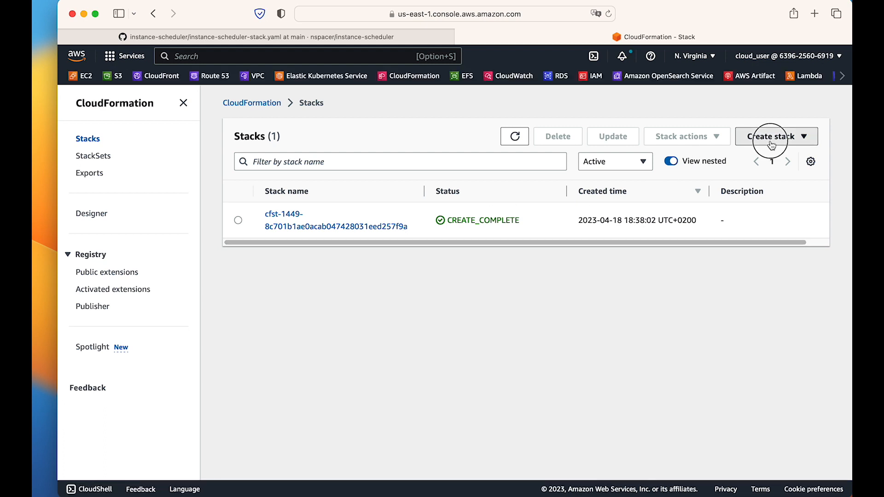
{"action": "left_click", "coordinate": [763, 136]}
{"action": "left_click", "coordinate": [679, 155]}
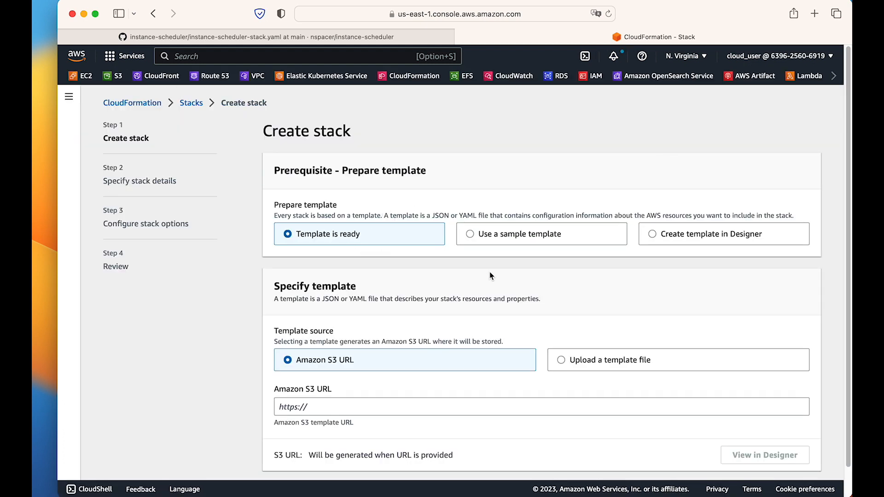
Upload automation.yml from the Desktop as the stack's template file and continue to the stack details.
{"action": "scroll", "coordinate": [490, 272], "scroll_direction": "down", "scroll_amount": 1}
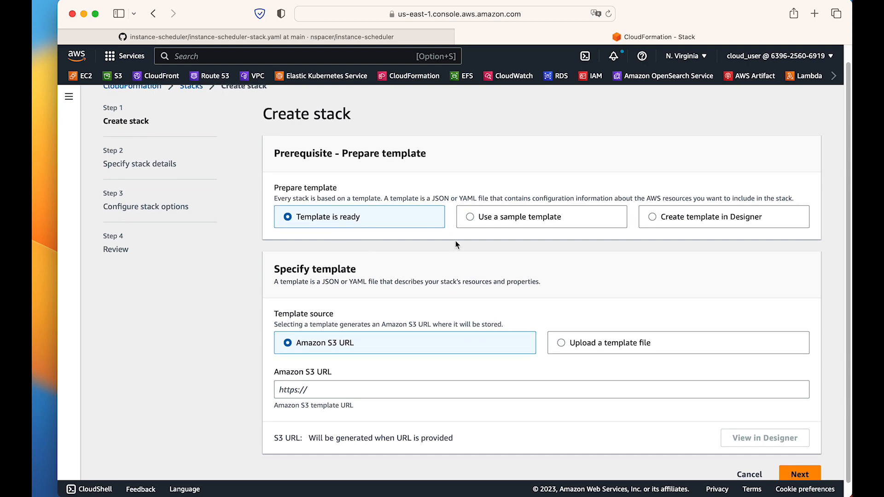
{"action": "left_click", "coordinate": [592, 352]}
{"action": "left_click", "coordinate": [347, 389]}
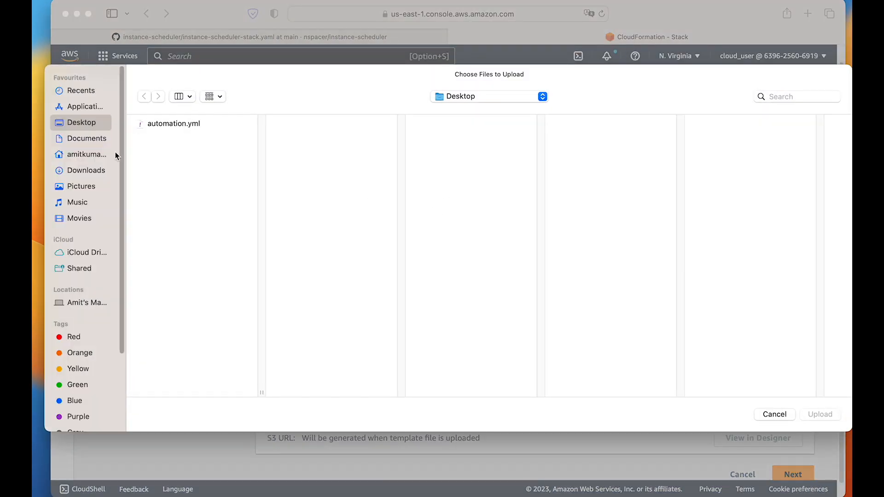
{"action": "left_click", "coordinate": [191, 129]}
{"action": "left_click", "coordinate": [820, 414]}
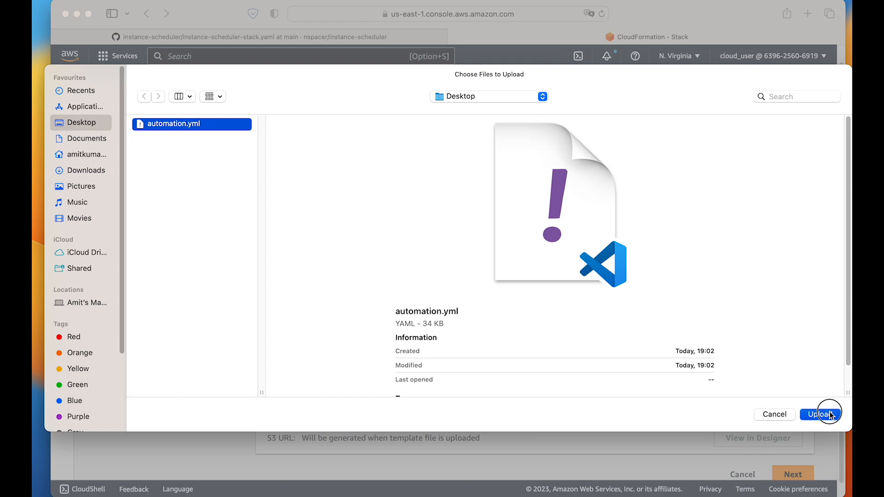
{"action": "scroll", "coordinate": [533, 325], "scroll_direction": "down", "scroll_amount": 1}
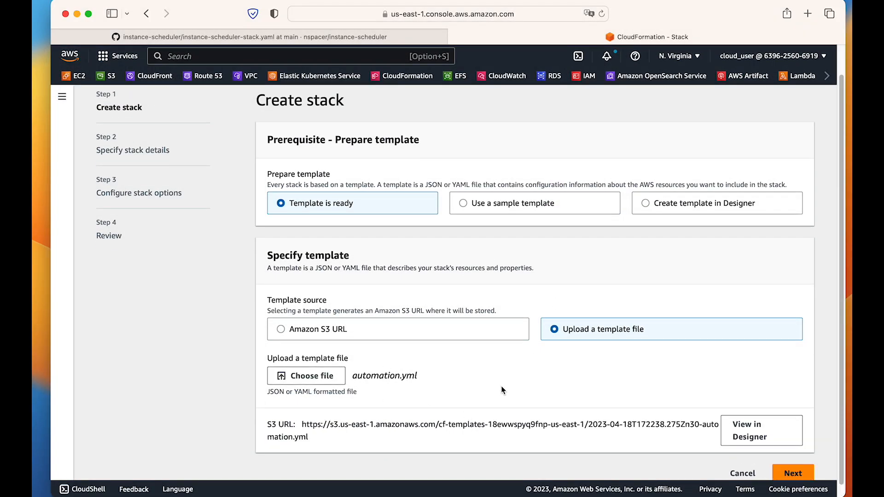
{"action": "left_click", "coordinate": [792, 473]}
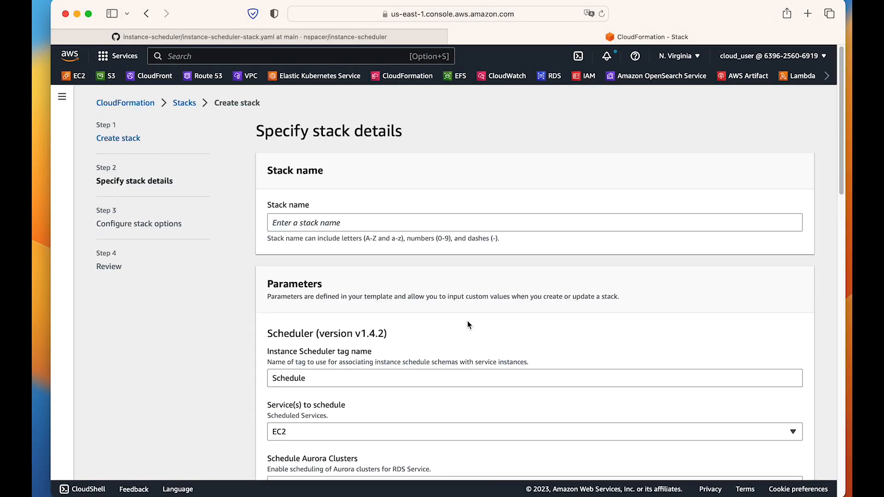
Name the stack Automation-stackset.
{"action": "left_click", "coordinate": [336, 220]}
{"action": "type", "text": "Automation"}
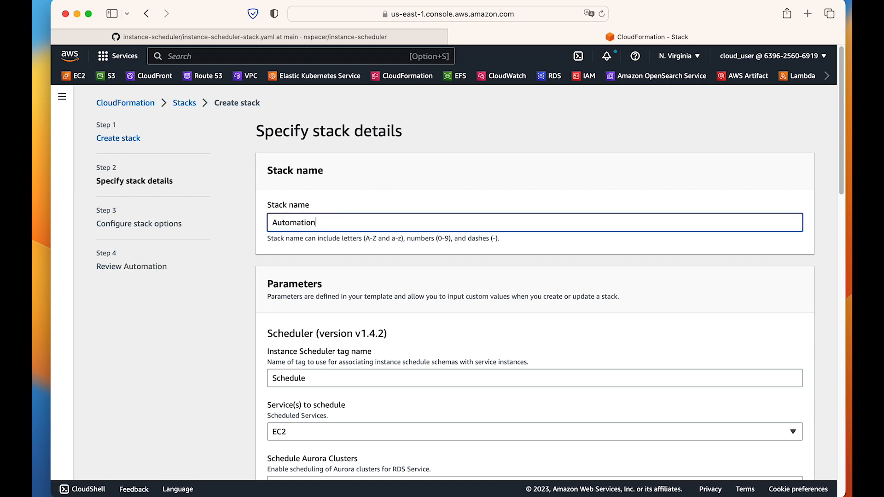
{"action": "type", "text": "-sta"}
{"action": "type", "text": "ct"}
{"action": "type", "text": "k"}
{"action": "type", "text": "set"}
Examine the scheduler parameters, including the tag name, services to schedule, regions, default time zone and cross-account roles.
{"action": "scroll", "coordinate": [347, 285], "scroll_direction": "down", "scroll_amount": 5}
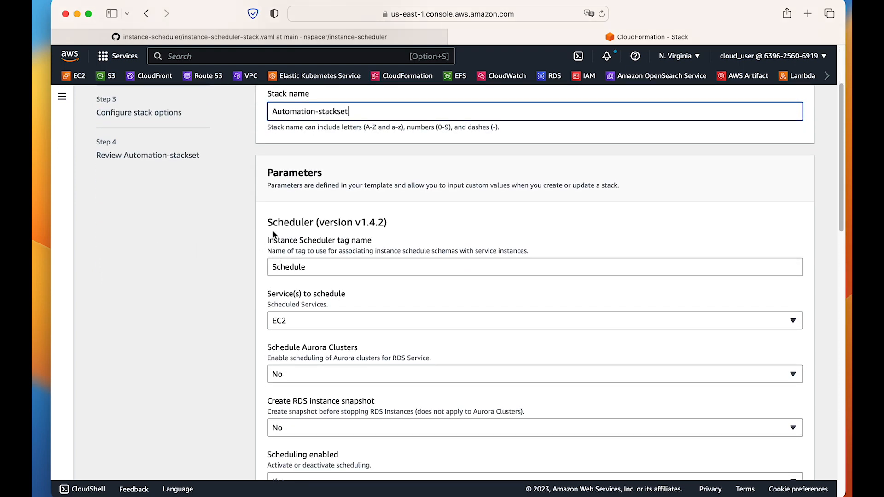
{"action": "left_click_drag", "start_coordinate": [268, 224], "coordinate": [383, 247]}
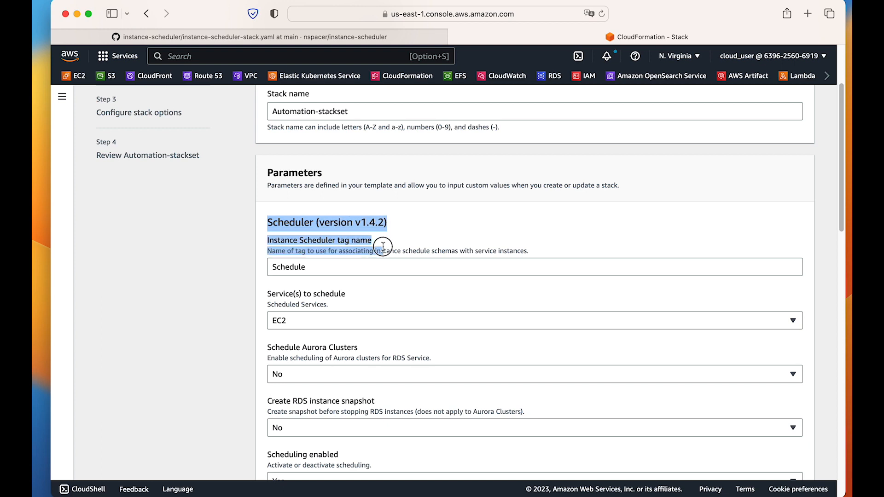
{"action": "left_click", "coordinate": [391, 245]}
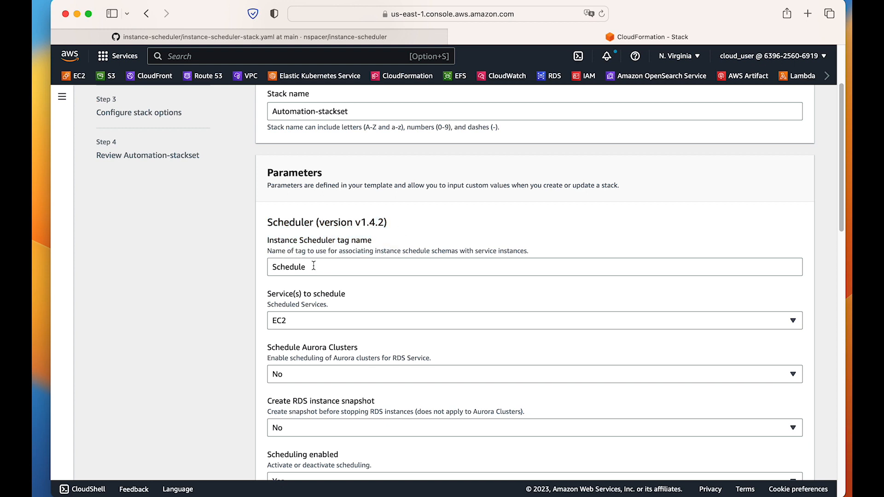
{"action": "left_click_drag", "start_coordinate": [313, 266], "coordinate": [241, 269]}
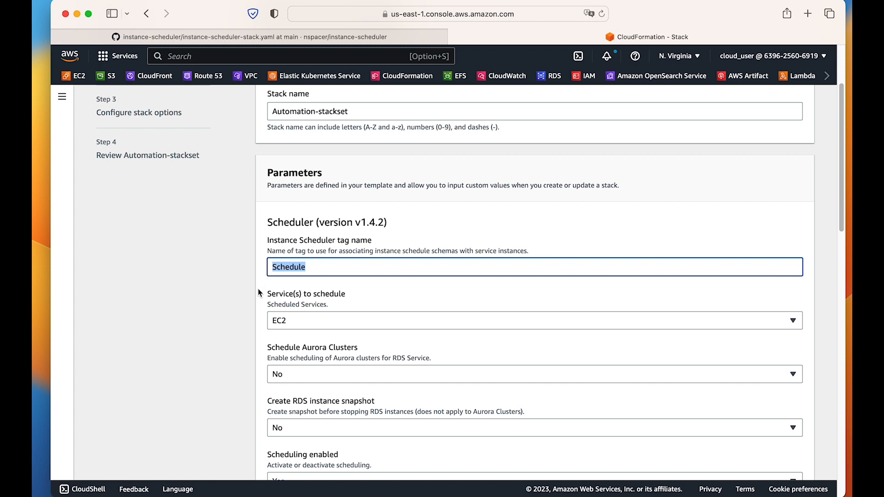
{"action": "left_click", "coordinate": [261, 300]}
{"action": "scroll", "coordinate": [261, 300], "scroll_direction": "down", "scroll_amount": 3}
{"action": "scroll", "coordinate": [261, 301], "scroll_direction": "down", "scroll_amount": 2}
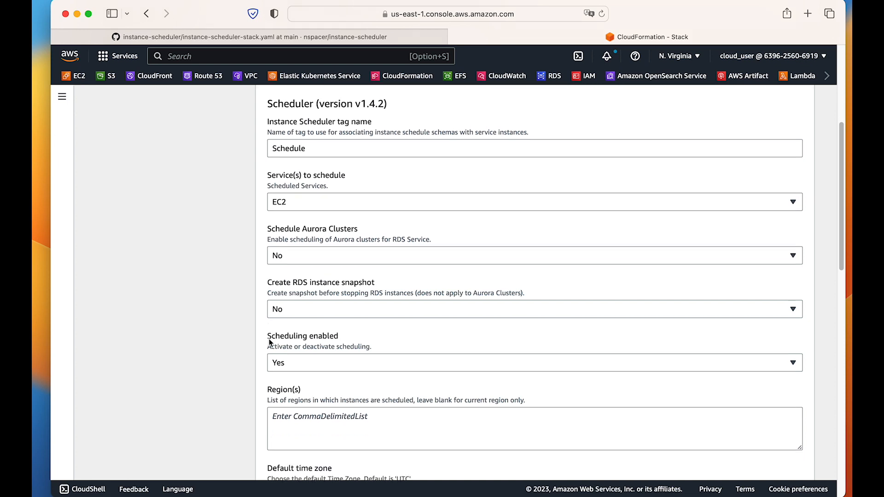
{"action": "scroll", "coordinate": [275, 355], "scroll_direction": "down", "scroll_amount": 1}
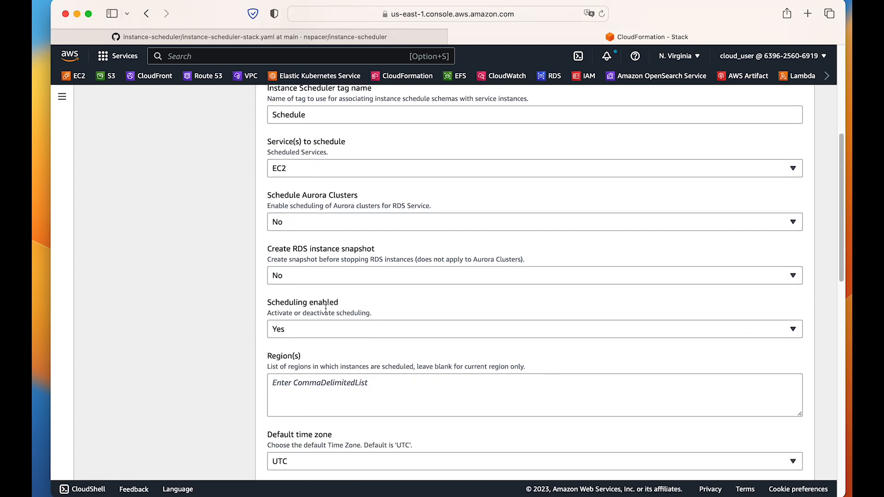
{"action": "scroll", "coordinate": [322, 304], "scroll_direction": "down", "scroll_amount": 3}
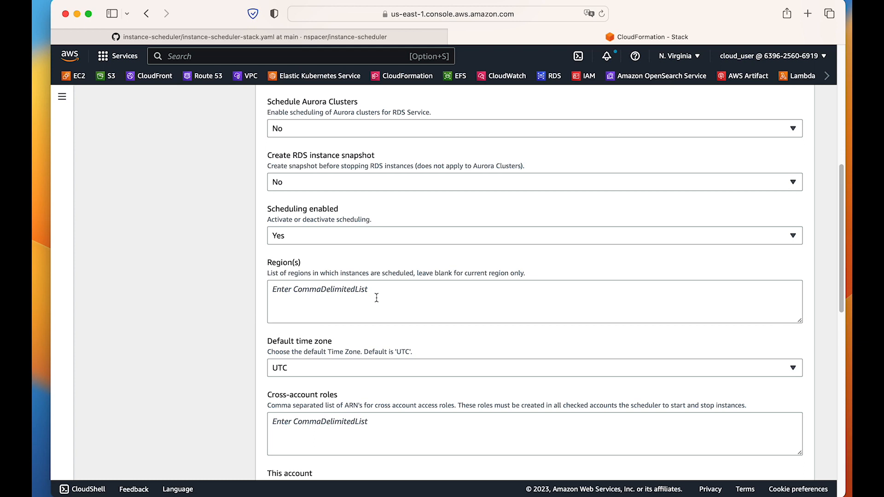
{"action": "scroll", "coordinate": [233, 312], "scroll_direction": "down", "scroll_amount": 1}
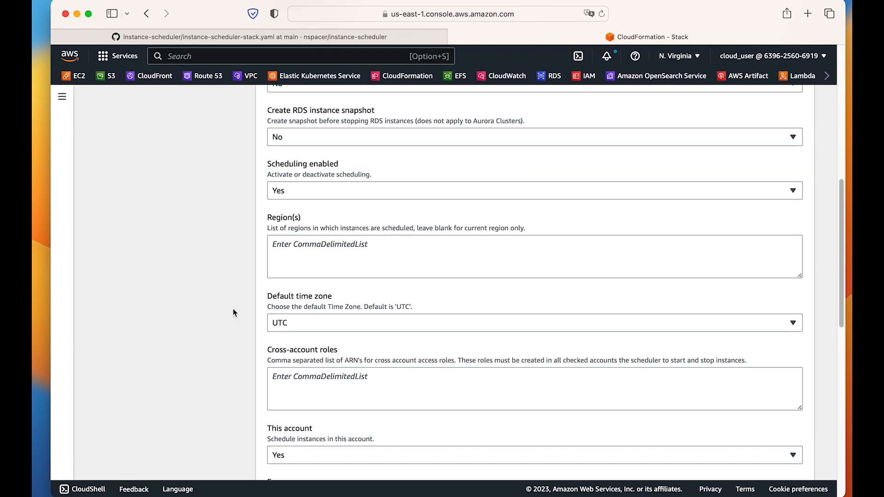
{"action": "scroll", "coordinate": [233, 308], "scroll_direction": "down", "scroll_amount": 1}
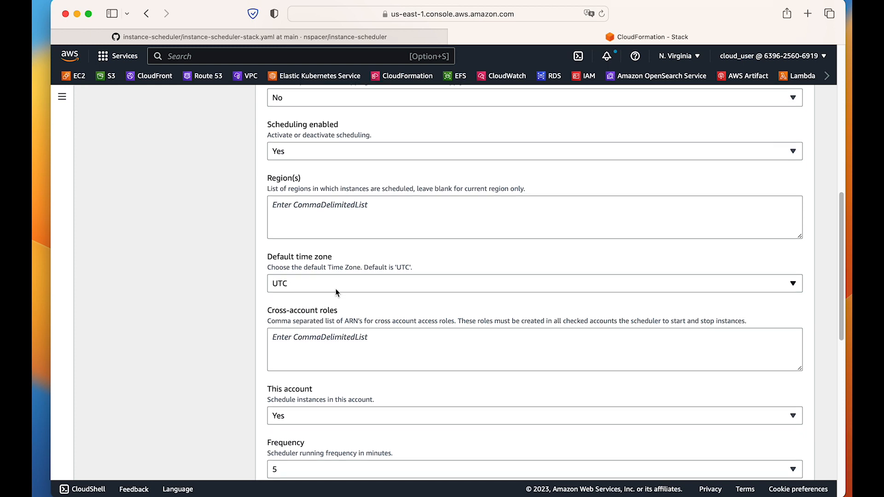
{"action": "scroll", "coordinate": [254, 300], "scroll_direction": "down", "scroll_amount": 1}
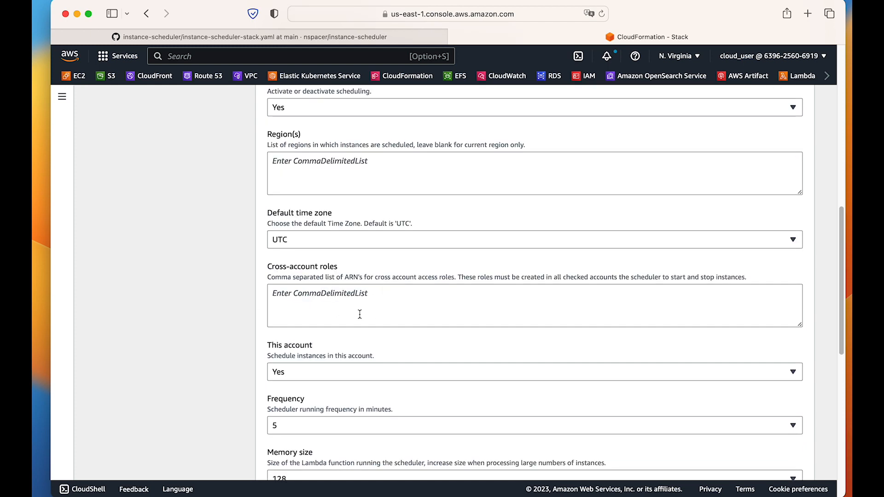
{"action": "scroll", "coordinate": [302, 267], "scroll_direction": "down", "scroll_amount": 1}
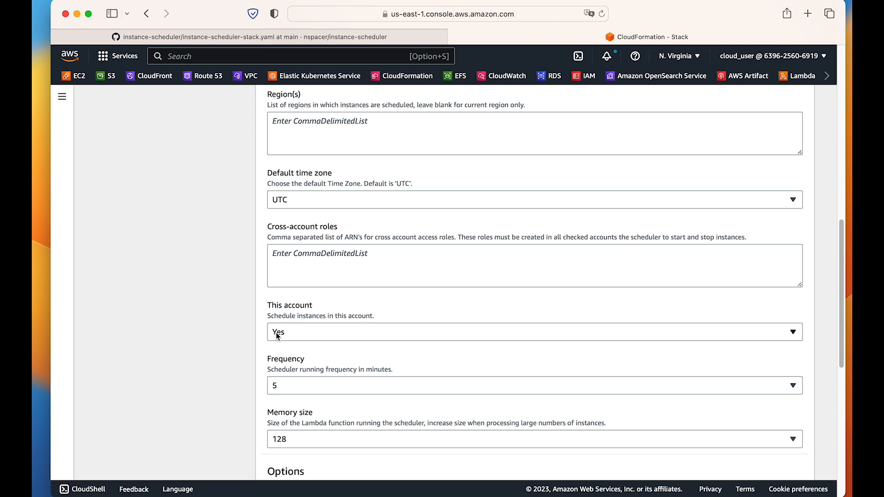
{"action": "scroll", "coordinate": [292, 333], "scroll_direction": "down", "scroll_amount": 1}
Switch the "This account" scheduling parameter to No and back to Yes.
{"action": "left_click_drag", "start_coordinate": [389, 289], "coordinate": [268, 280]}
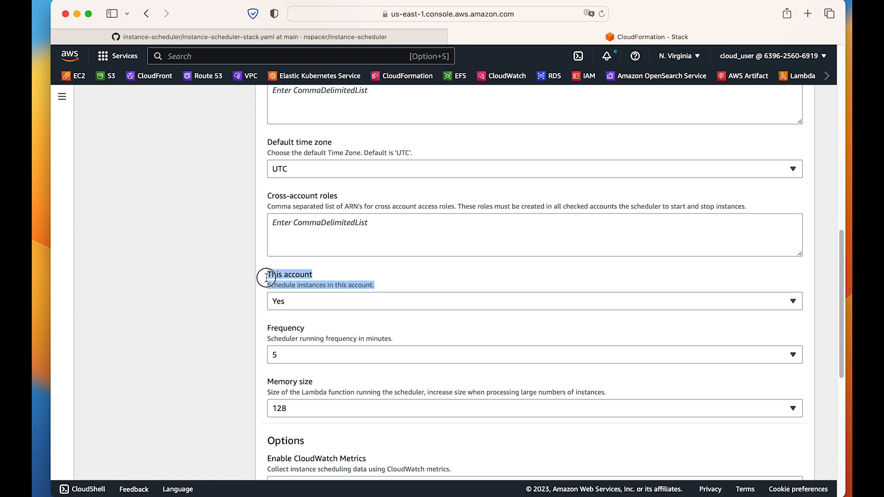
{"action": "left_click", "coordinate": [312, 306]}
{"action": "left_click", "coordinate": [247, 315]}
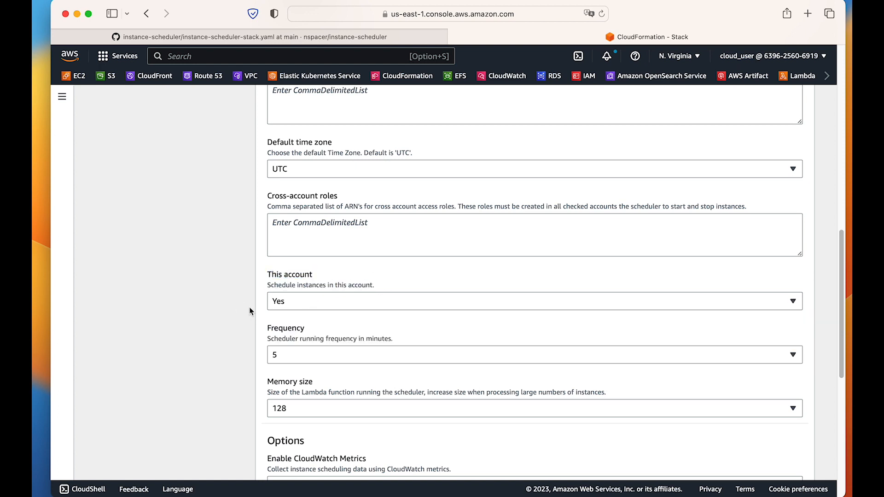
{"action": "left_click", "coordinate": [293, 305]}
{"action": "left_click", "coordinate": [296, 355]}
{"action": "scroll", "coordinate": [310, 350], "scroll_direction": "down", "scroll_amount": 1}
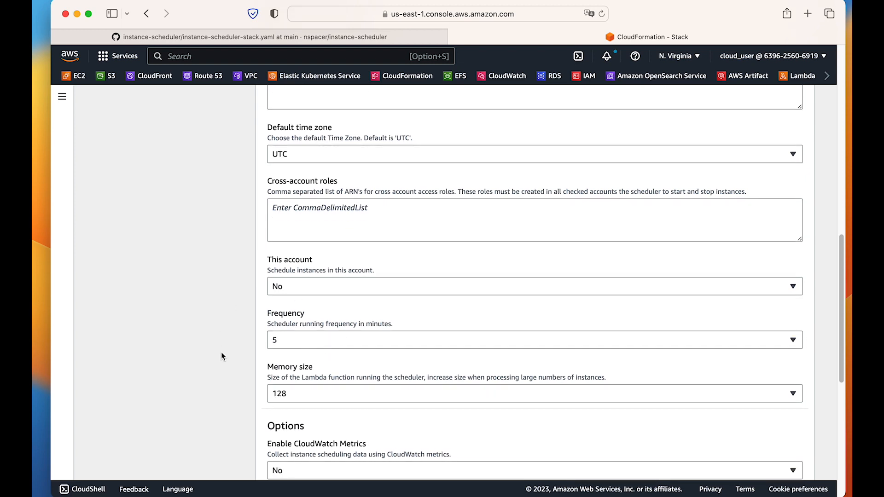
{"action": "left_click", "coordinate": [297, 297]}
{"action": "left_click", "coordinate": [293, 321]}
Examine the frequency, memory size, CloudWatch, SSM maintenance window, log retention and started/stopped tag parameters, and recheck the stack name.
{"action": "scroll", "coordinate": [249, 336], "scroll_direction": "down", "scroll_amount": 1}
{"action": "scroll", "coordinate": [250, 338], "scroll_direction": "down", "scroll_amount": 3}
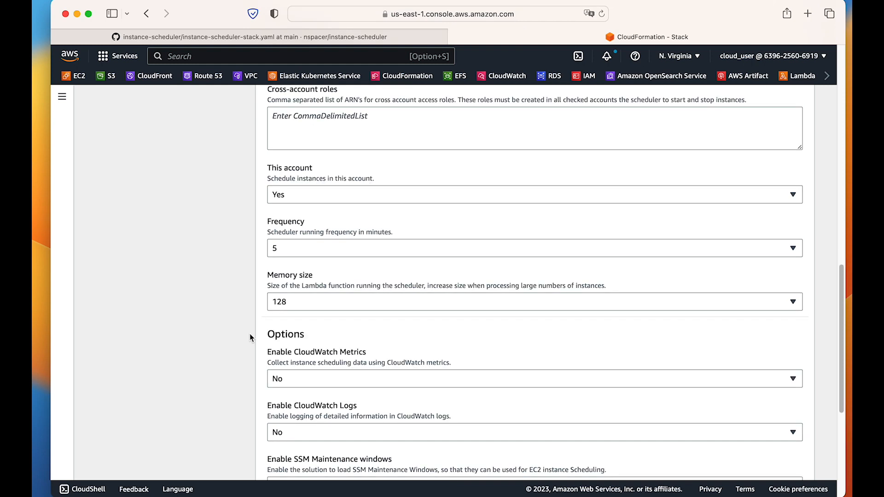
{"action": "scroll", "coordinate": [287, 353], "scroll_direction": "down", "scroll_amount": 4}
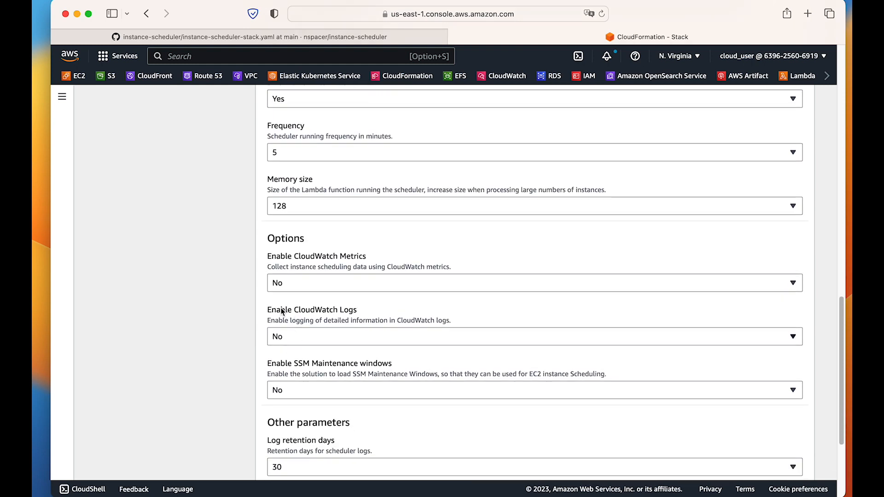
{"action": "scroll", "coordinate": [330, 349], "scroll_direction": "down", "scroll_amount": 1}
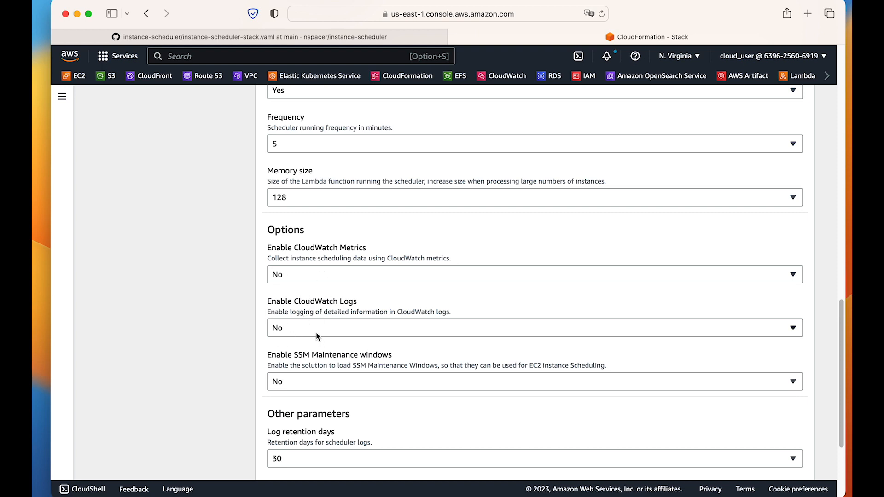
{"action": "scroll", "coordinate": [316, 330], "scroll_direction": "down", "scroll_amount": 1}
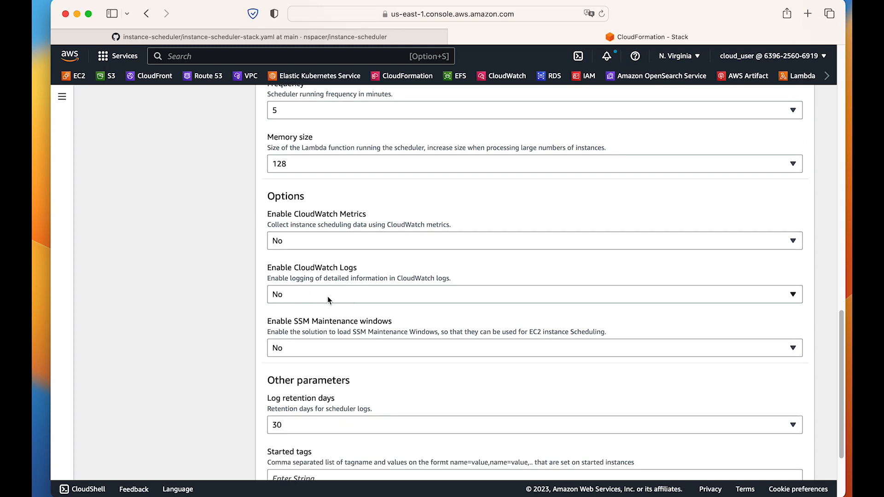
{"action": "scroll", "coordinate": [251, 304], "scroll_direction": "down", "scroll_amount": 3}
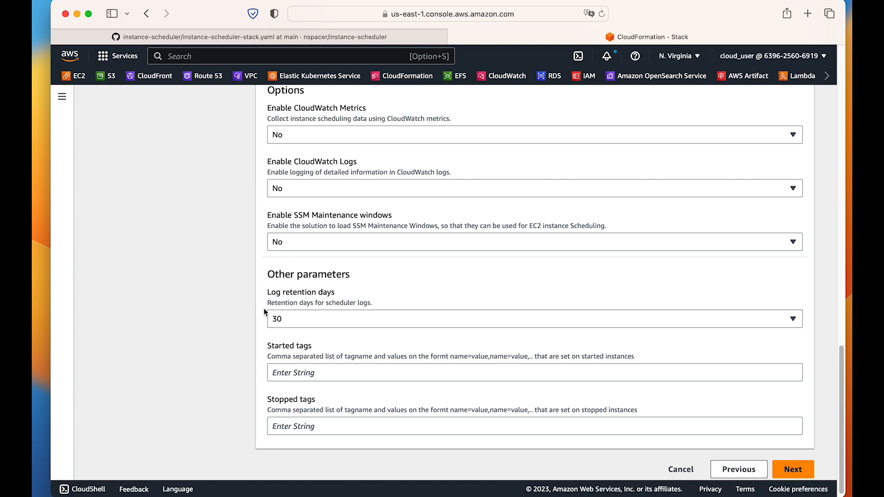
{"action": "scroll", "coordinate": [379, 410], "scroll_direction": "up", "scroll_amount": 15}
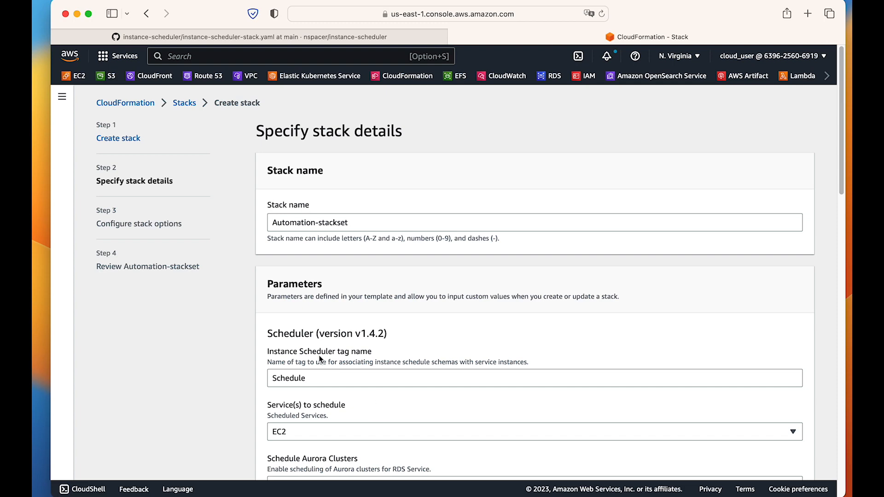
{"action": "scroll", "coordinate": [408, 362], "scroll_direction": "down", "scroll_amount": 1}
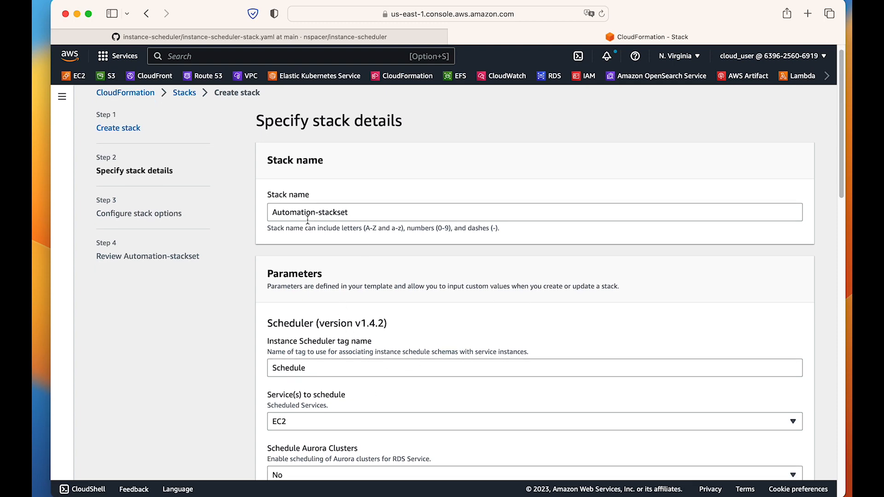
Accept the stack details, continue to the stack options, and review the optional IAM role, failure behaviour and advanced options.
{"action": "scroll", "coordinate": [443, 304], "scroll_direction": "down", "scroll_amount": 20}
{"action": "left_click", "coordinate": [788, 460]}
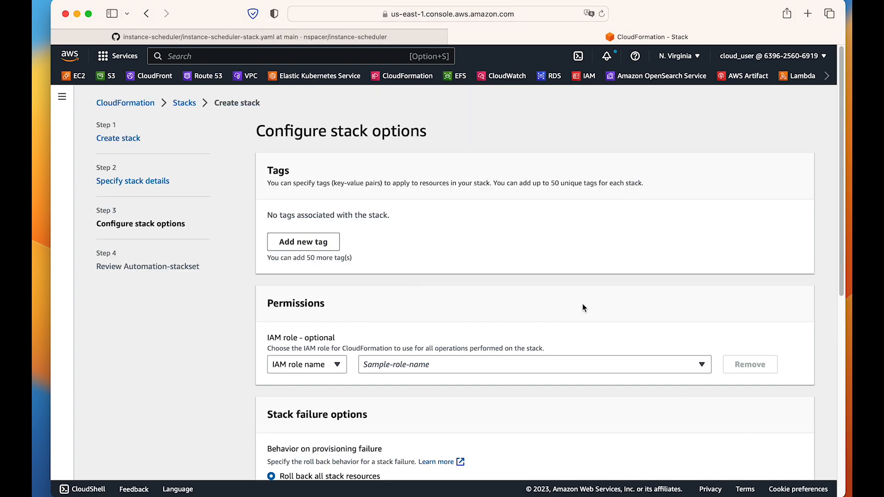
{"action": "scroll", "coordinate": [469, 295], "scroll_direction": "down", "scroll_amount": 2}
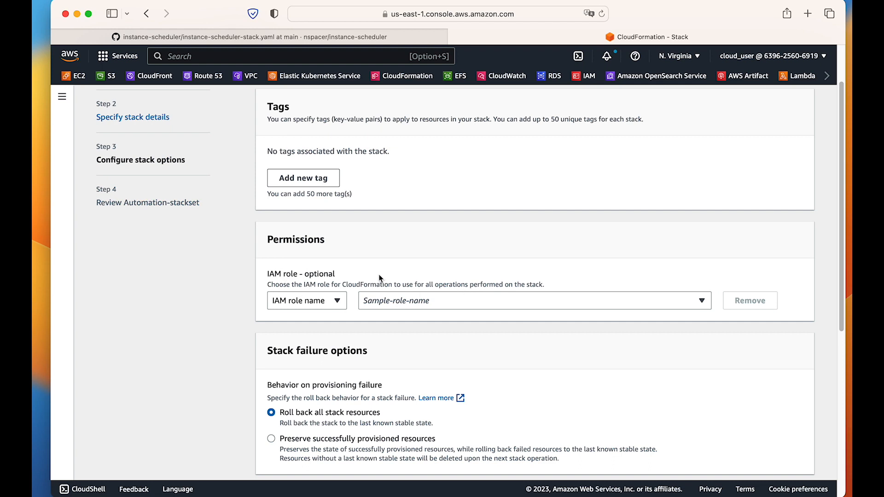
{"action": "left_click_drag", "start_coordinate": [268, 277], "coordinate": [375, 272]}
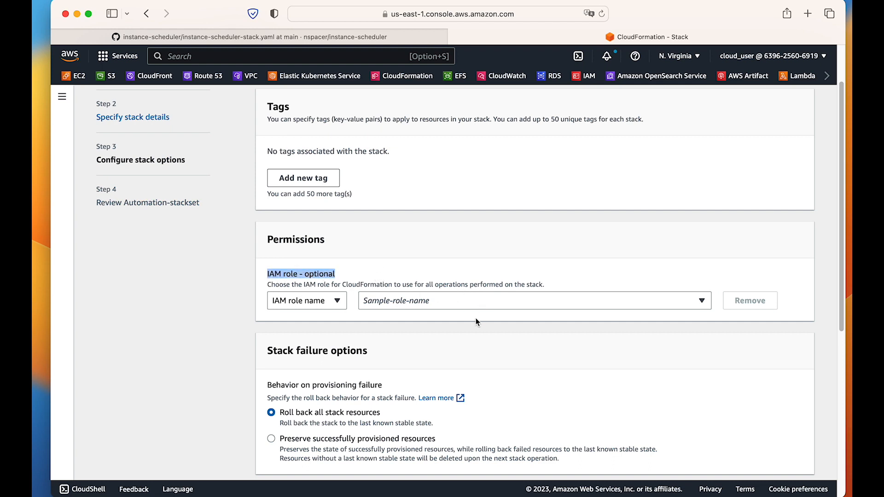
{"action": "scroll", "coordinate": [476, 321], "scroll_direction": "down", "scroll_amount": 6}
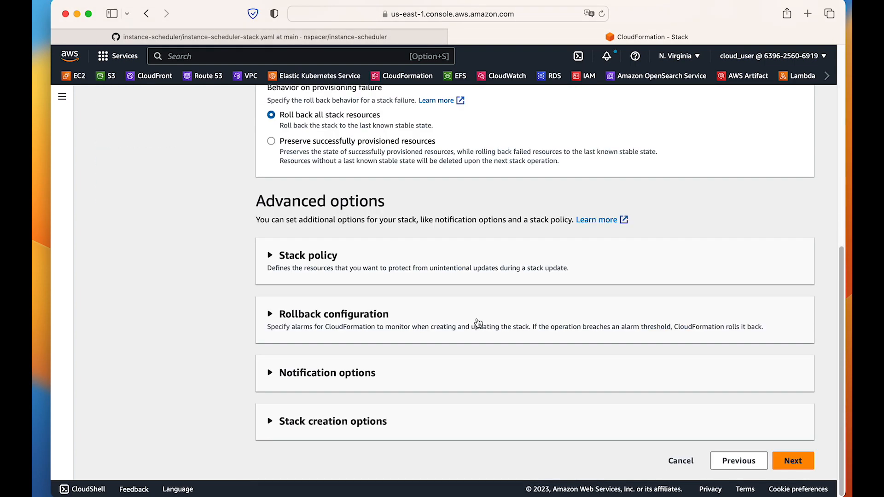
Continue to the stack review, acknowledge that CloudFormation might create IAM resources, and submit the Automation-stackset stack for creation.
{"action": "left_click", "coordinate": [791, 461]}
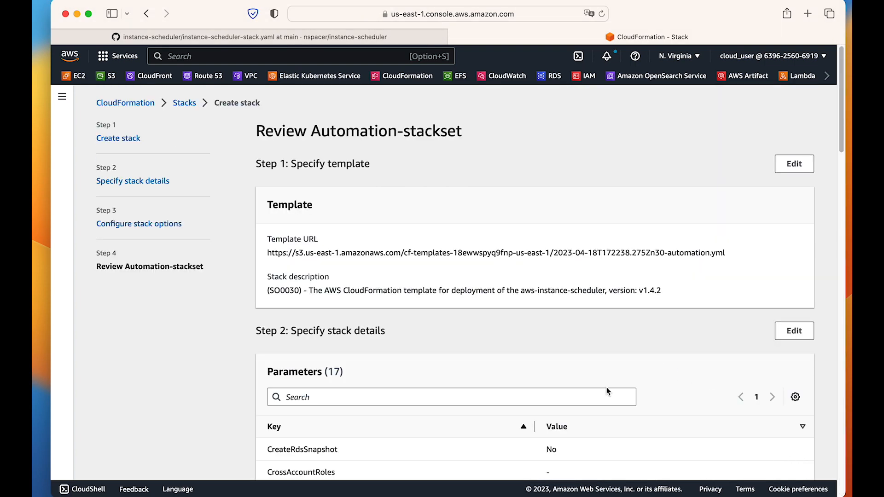
{"action": "scroll", "coordinate": [606, 387], "scroll_direction": "down", "scroll_amount": 20}
{"action": "left_click", "coordinate": [294, 412]}
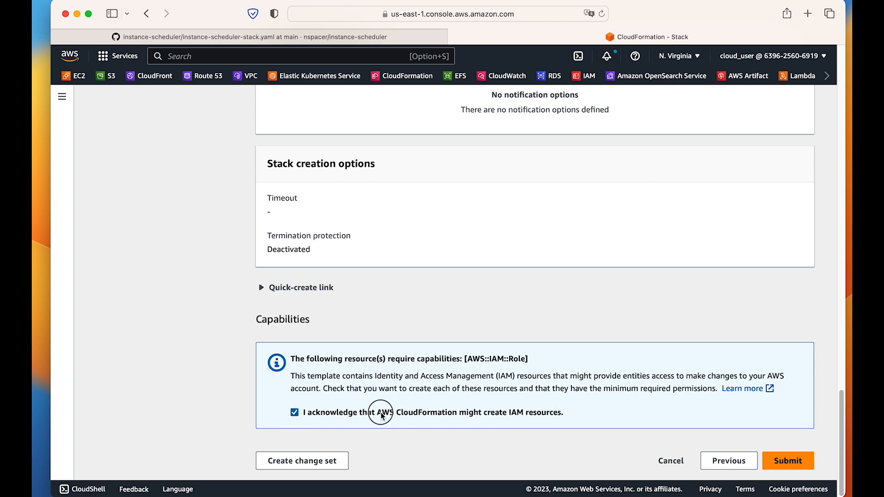
{"action": "left_click_drag", "start_coordinate": [382, 416], "coordinate": [575, 412]}
{"action": "left_click", "coordinate": [359, 413]}
{"action": "left_click", "coordinate": [452, 414]}
{"action": "left_click", "coordinate": [790, 461]}
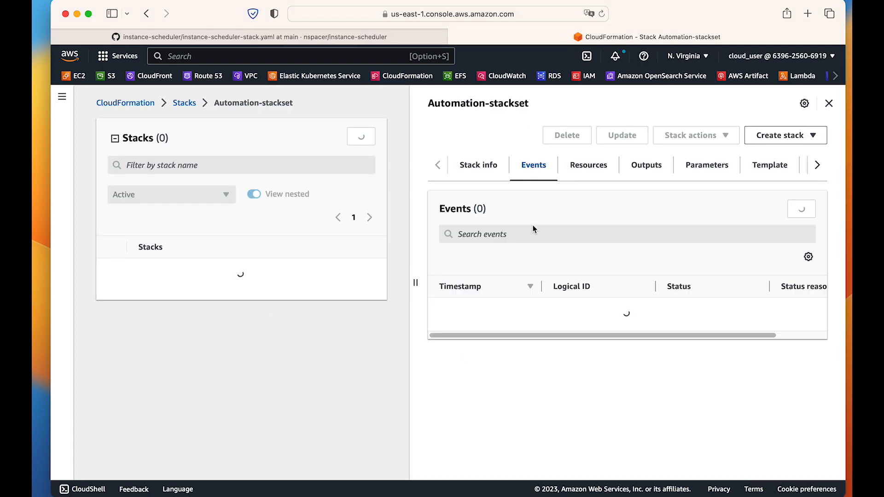
Widen the Automation-stackset details area and list the stack's resources in flat view.
{"action": "left_click_drag", "start_coordinate": [416, 283], "coordinate": [303, 272]}
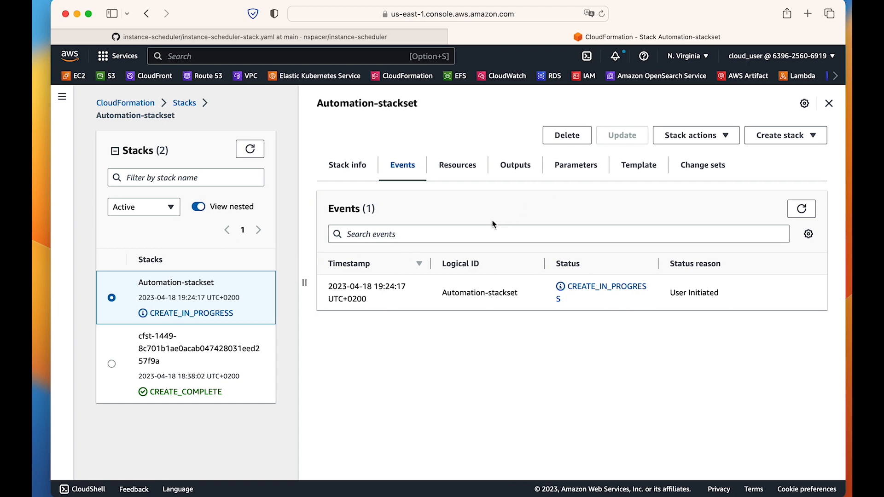
{"action": "left_click", "coordinate": [465, 176]}
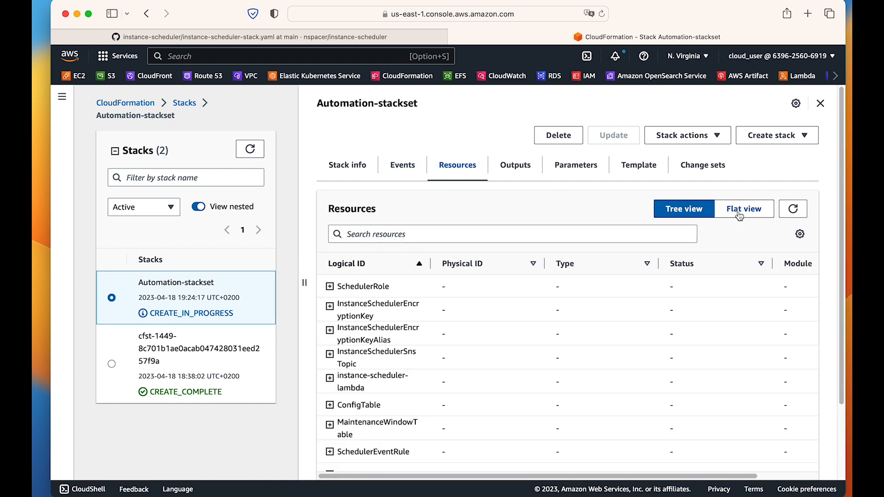
{"action": "left_click", "coordinate": [737, 209]}
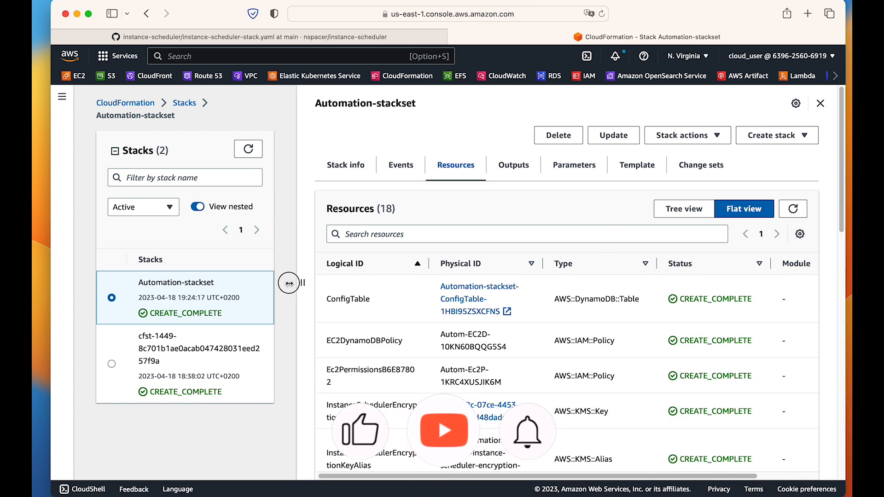
{"action": "left_click_drag", "start_coordinate": [302, 283], "coordinate": [284, 282]}
Examine the types of the first stack resources, from ConfigTable through the IAM policies and KMS entries to the Lambda service role.
{"action": "scroll", "coordinate": [566, 276], "scroll_direction": "down", "scroll_amount": 3}
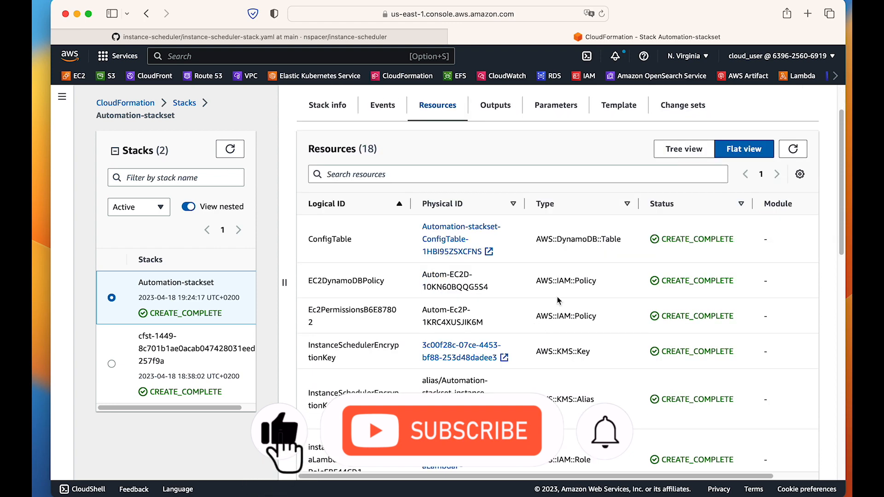
{"action": "left_click", "coordinate": [547, 239]}
{"action": "triple_click", "coordinate": [547, 239]}
{"action": "scroll", "coordinate": [583, 361], "scroll_direction": "down", "scroll_amount": 1}
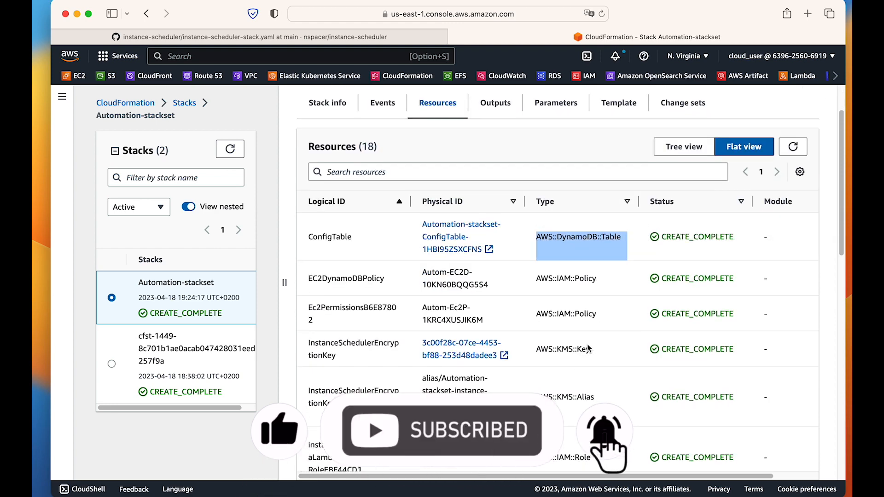
{"action": "left_click_drag", "start_coordinate": [534, 282], "coordinate": [596, 407]}
{"action": "scroll", "coordinate": [593, 406], "scroll_direction": "down", "scroll_amount": 2}
{"action": "triple_click", "coordinate": [531, 366]}
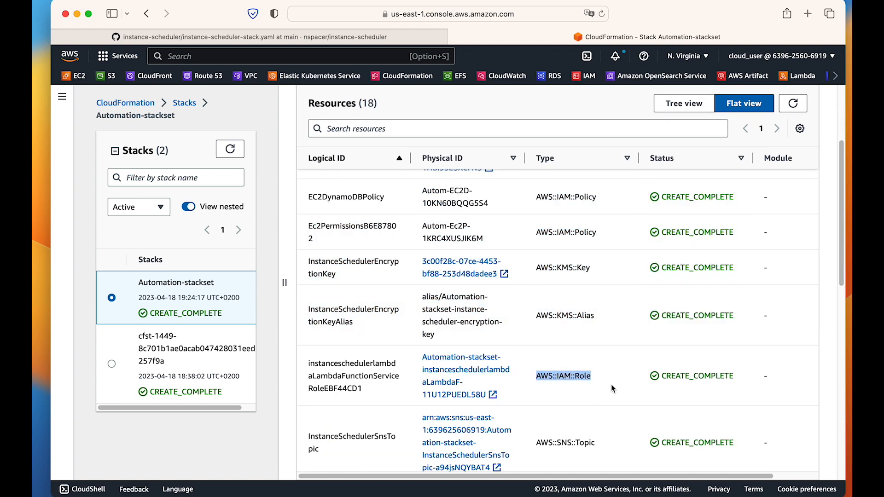
{"action": "scroll", "coordinate": [584, 361], "scroll_direction": "down", "scroll_amount": 3}
{"action": "scroll", "coordinate": [584, 361], "scroll_direction": "down", "scroll_amount": 3}
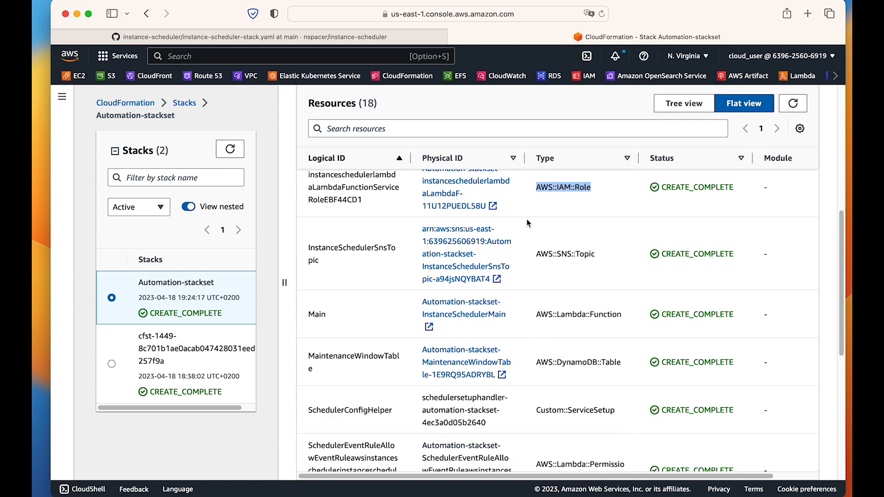
Examine the resource types of the SNS topic, the Main Lambda function and the maintenance window table.
{"action": "left_click_drag", "start_coordinate": [537, 253], "coordinate": [595, 254]}
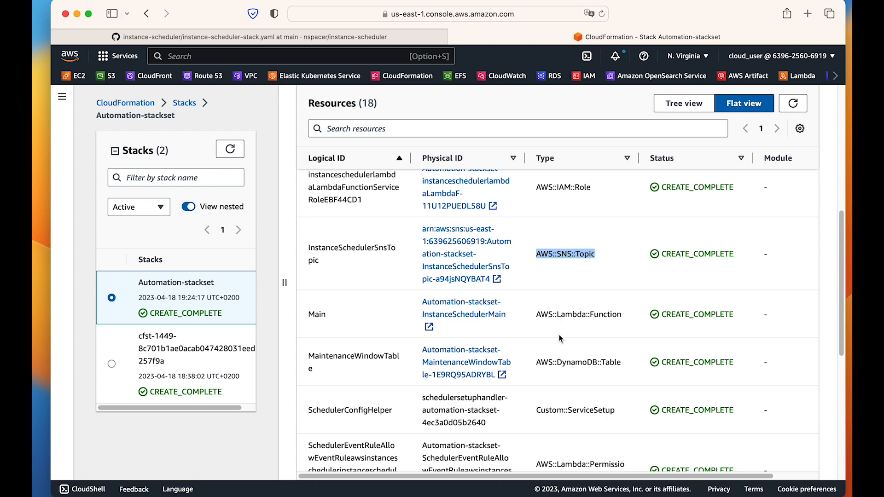
{"action": "scroll", "coordinate": [562, 338], "scroll_direction": "down", "scroll_amount": 1}
{"action": "left_click_drag", "start_coordinate": [542, 299], "coordinate": [622, 300]}
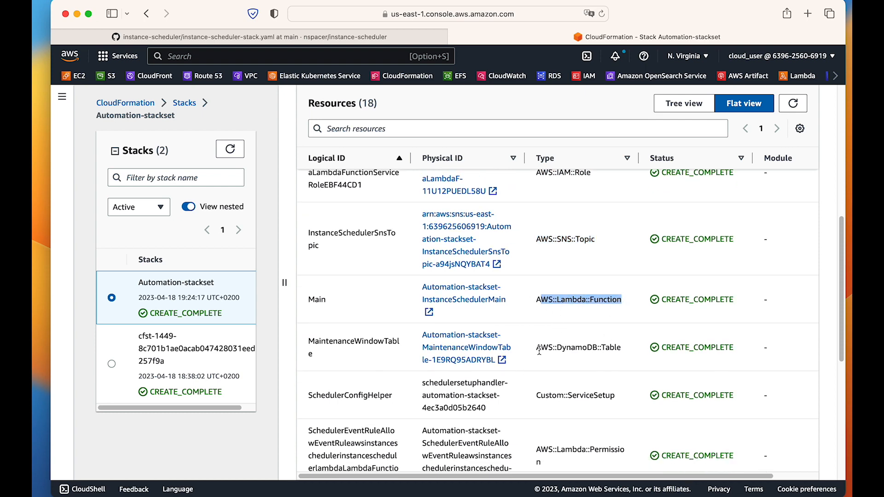
{"action": "left_click_drag", "start_coordinate": [542, 347], "coordinate": [621, 347]}
{"action": "scroll", "coordinate": [599, 403], "scroll_direction": "down", "scroll_amount": 3}
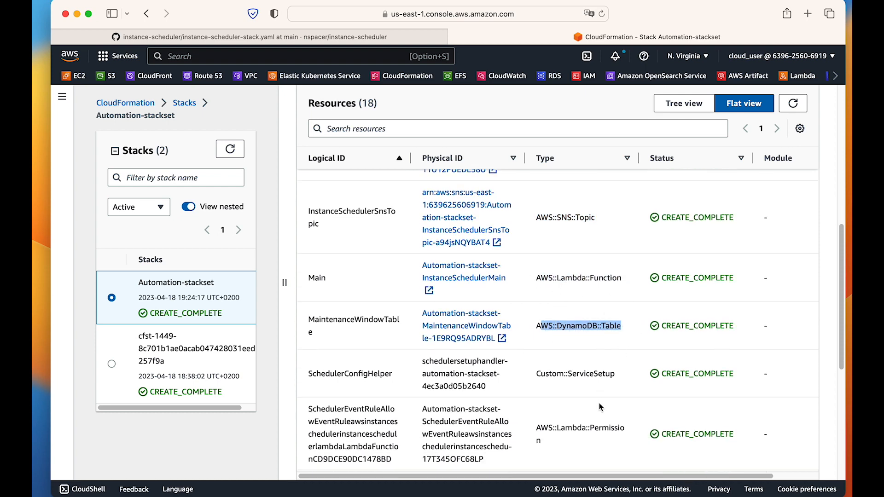
{"action": "scroll", "coordinate": [599, 403], "scroll_direction": "down", "scroll_amount": 5}
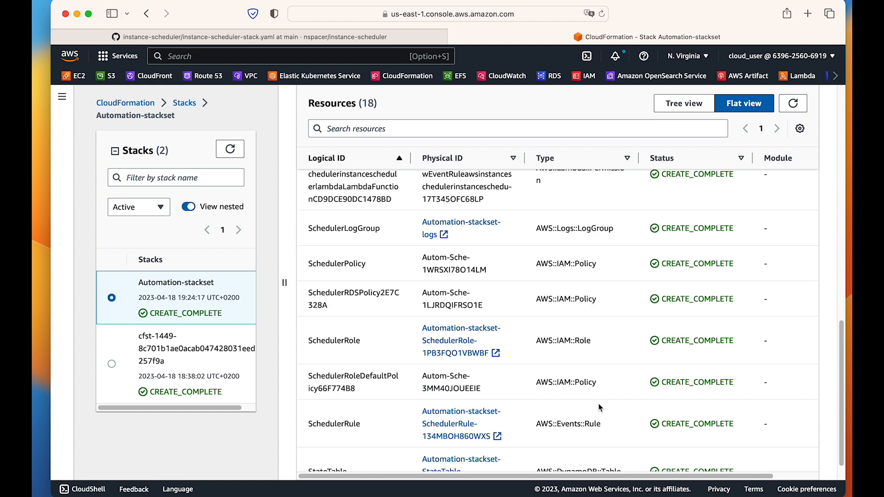
Examine the types of StateTable and SchedulerRule, then recheck the scheduler roles, policies and log group.
{"action": "scroll", "coordinate": [599, 407], "scroll_direction": "down", "scroll_amount": 1}
{"action": "left_click_drag", "start_coordinate": [537, 446], "coordinate": [636, 445]}
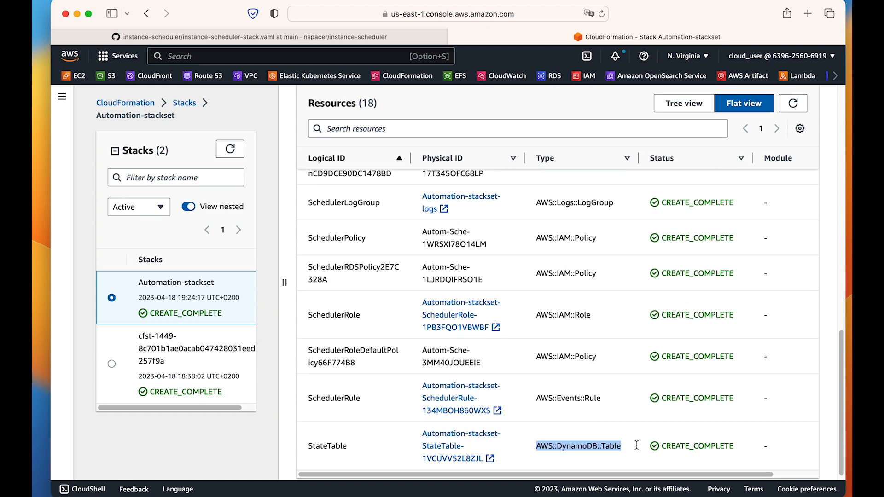
{"action": "scroll", "coordinate": [582, 363], "scroll_direction": "up", "scroll_amount": 1}
{"action": "left_click_drag", "start_coordinate": [537, 400], "coordinate": [626, 399]}
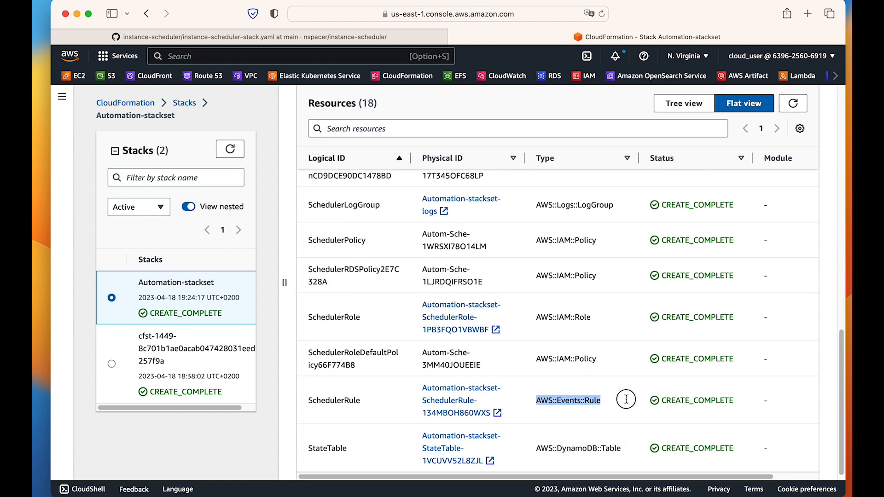
{"action": "scroll", "coordinate": [548, 366], "scroll_direction": "up", "scroll_amount": 3}
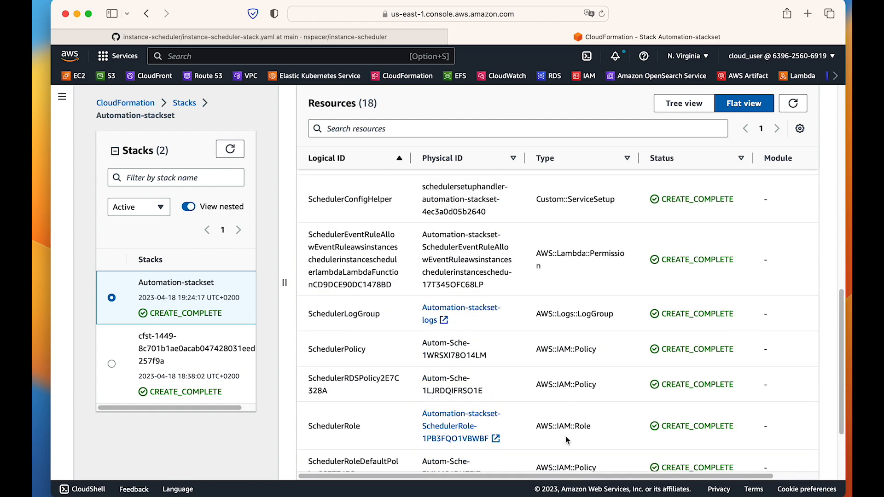
{"action": "scroll", "coordinate": [568, 441], "scroll_direction": "down", "scroll_amount": 3}
{"action": "scroll", "coordinate": [569, 310], "scroll_direction": "up", "scroll_amount": 10}
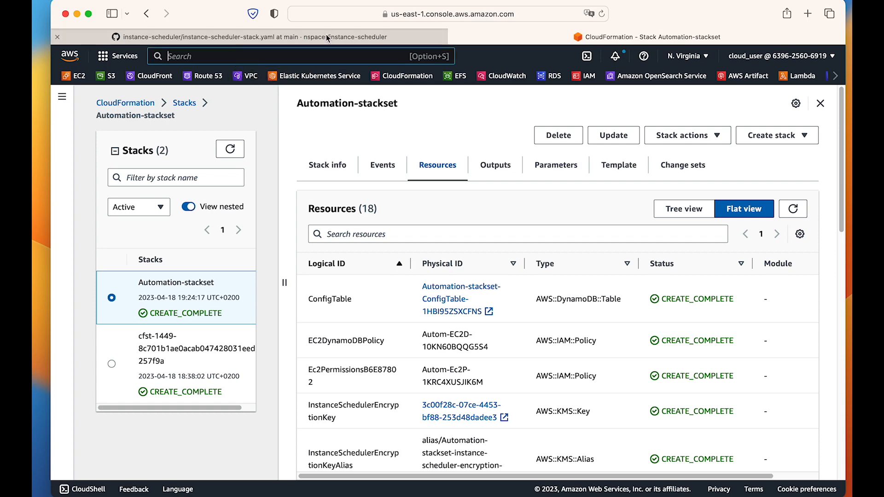
Search the console services for event and lambda, opening Amazon EventBridge and Lambda in separate browser tabs.
{"action": "type", "text": "dyna"}
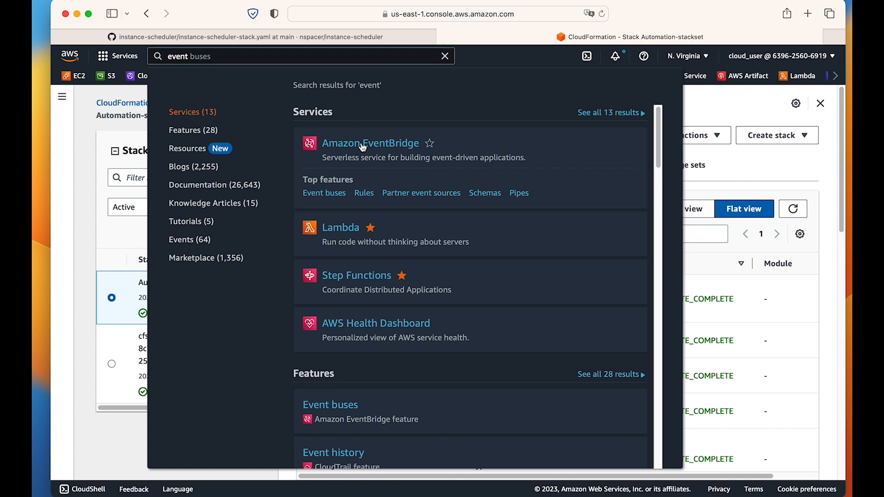
{"action": "left_click", "coordinate": [363, 146], "text": "super"}
{"action": "double_click", "coordinate": [186, 57]}
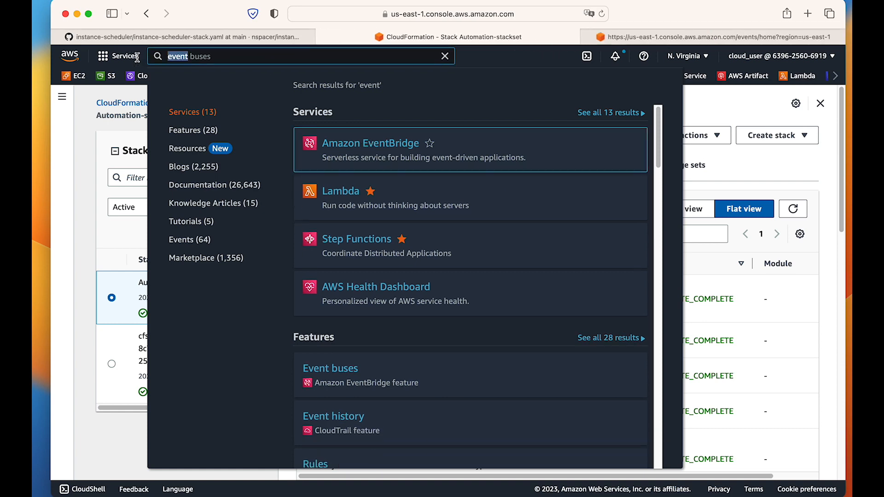
{"action": "type", "text": "lambda"}
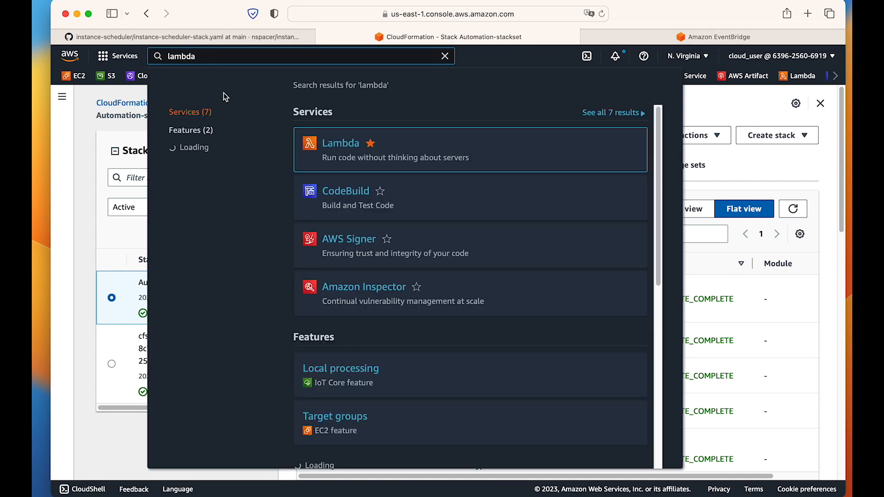
{"action": "left_click", "coordinate": [341, 145], "text": "super"}
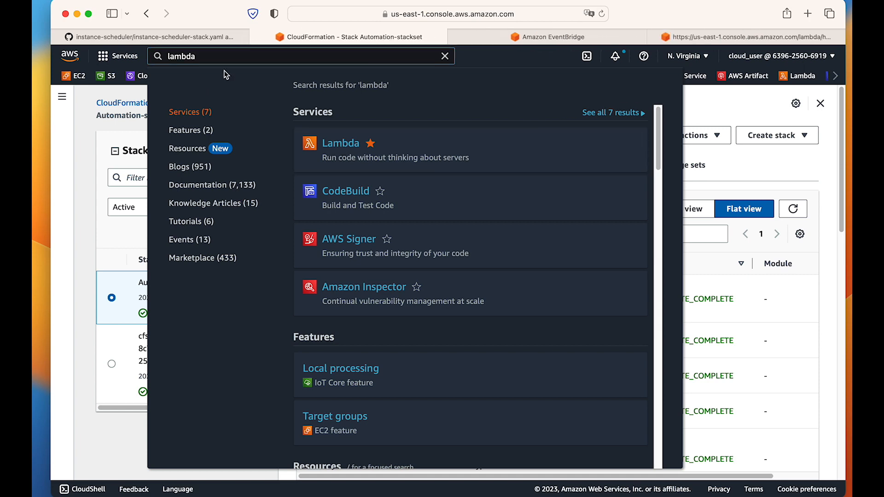
Search the console services for cloudwatch, open CloudWatch and EC2 in separate browser tabs, and close the search results.
{"action": "left_click_drag", "start_coordinate": [208, 57], "coordinate": [137, 52]}
{"action": "type", "text": "clou"}
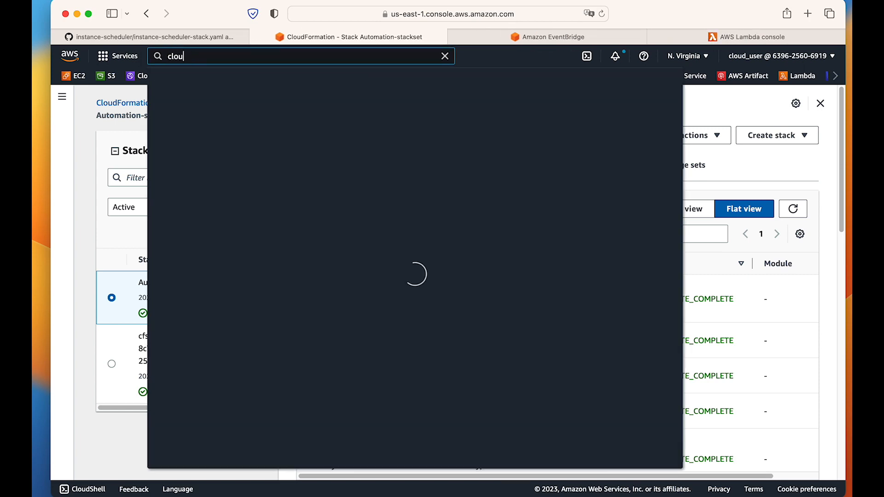
{"action": "type", "text": "dwatch"}
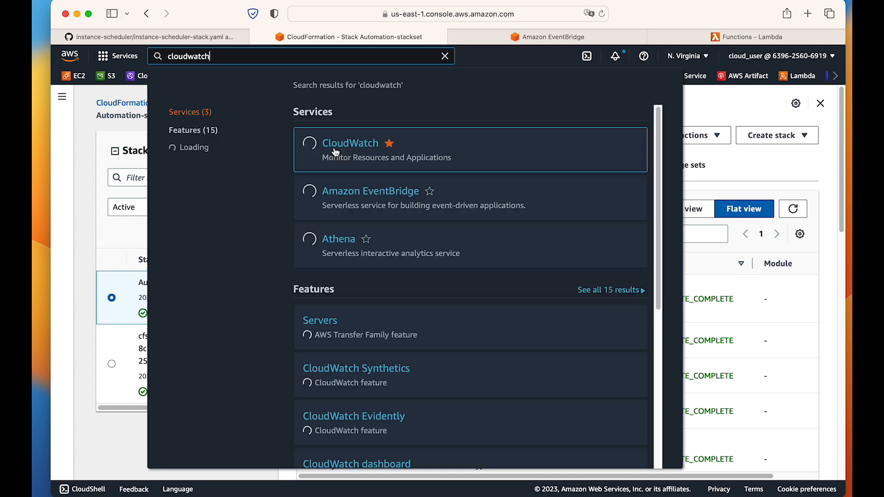
{"action": "left_click", "coordinate": [336, 147], "text": "super"}
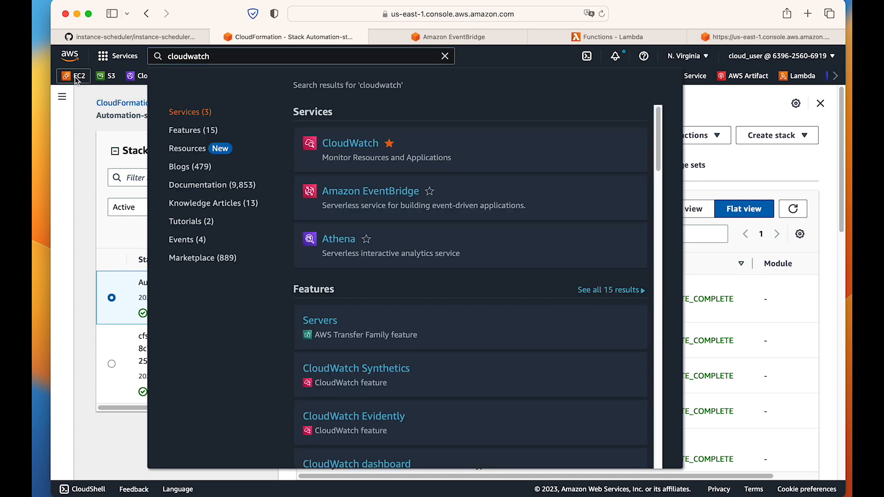
{"action": "left_click", "coordinate": [82, 114]}
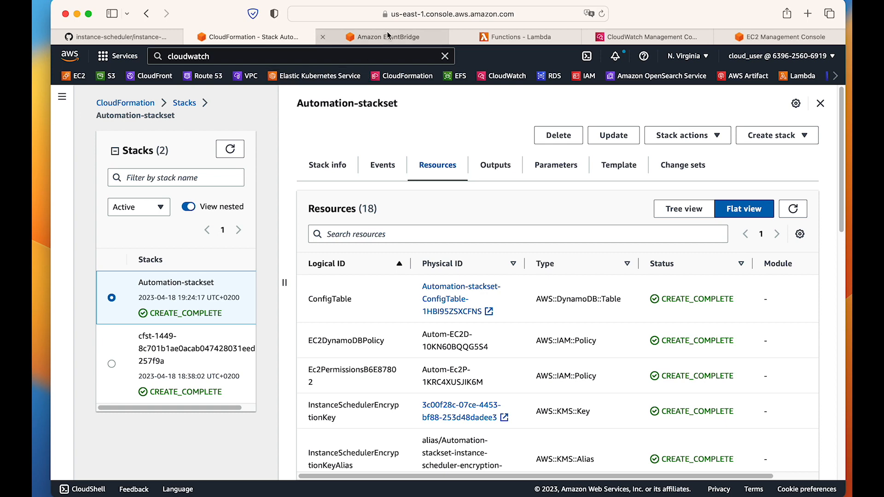
Switch to Amazon EventBridge, refresh the rules list on the default event bus, and open the Automation-stackset scheduler rule.
{"action": "left_click", "coordinate": [386, 33]}
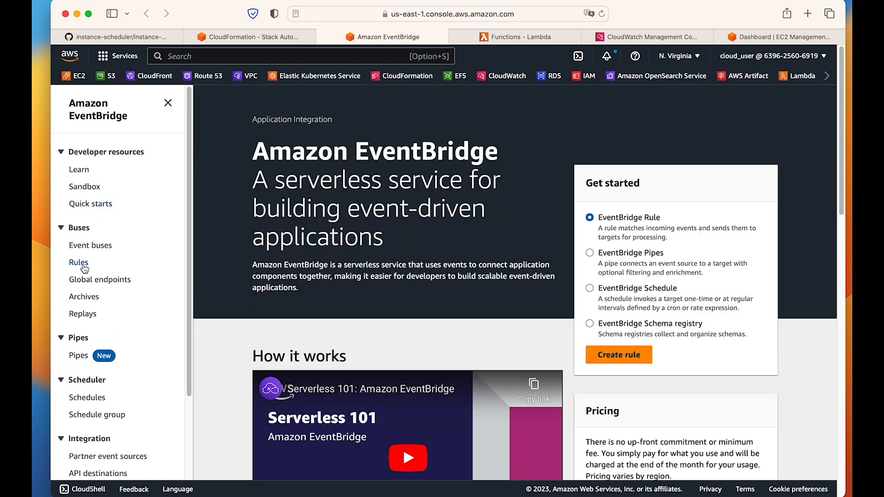
{"action": "left_click", "coordinate": [79, 263]}
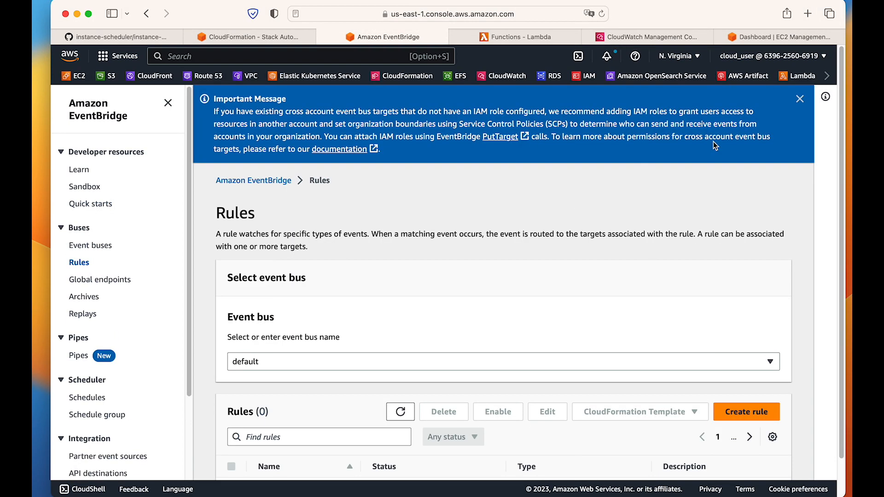
{"action": "left_click", "coordinate": [800, 99]}
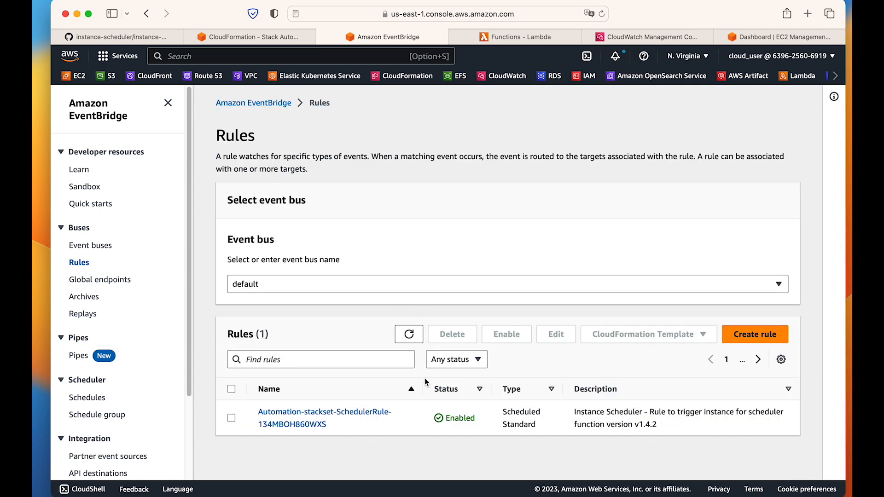
{"action": "left_click", "coordinate": [409, 335]}
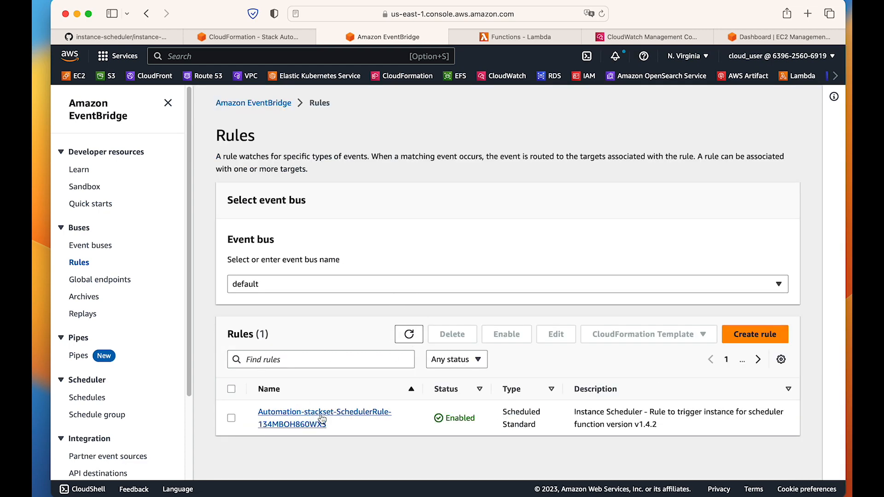
{"action": "left_click", "coordinate": [312, 418]}
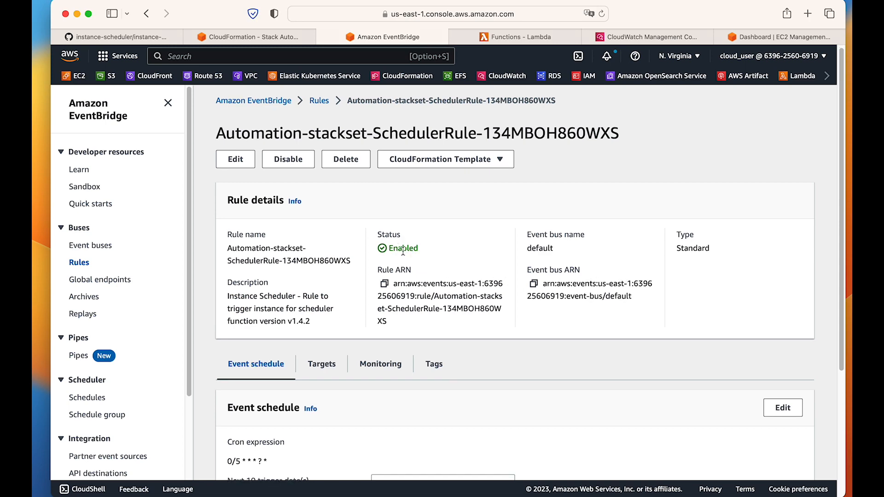
Examine the scheduler rule's cron expression and its next trigger dates.
{"action": "scroll", "coordinate": [468, 315], "scroll_direction": "down", "scroll_amount": 4}
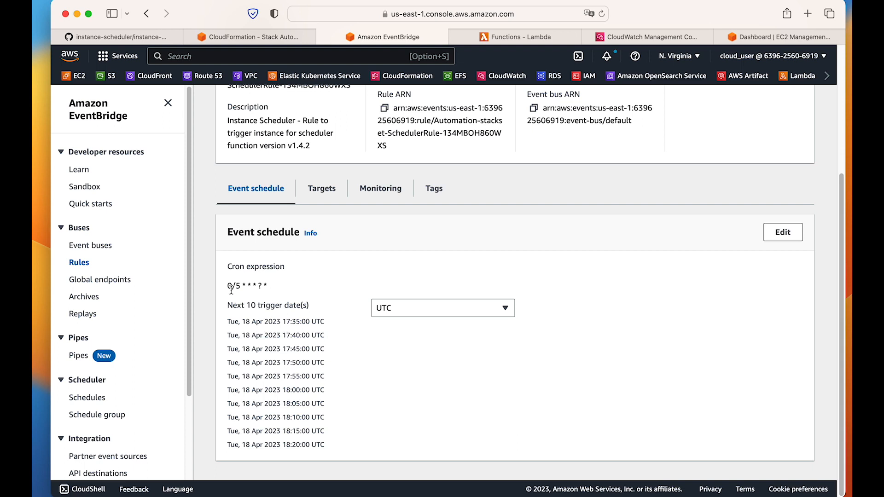
{"action": "left_click_drag", "start_coordinate": [231, 286], "coordinate": [277, 285]}
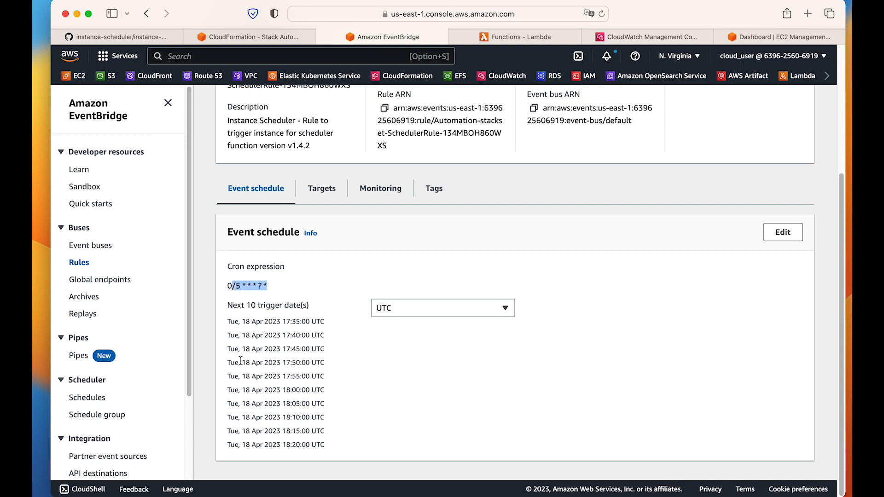
{"action": "left_click_drag", "start_coordinate": [227, 286], "coordinate": [302, 290]}
Search the console services for DynamoDB and open it in a separate browser tab.
{"action": "left_click", "coordinate": [293, 61]}
{"action": "type", "text": "dynamod"}
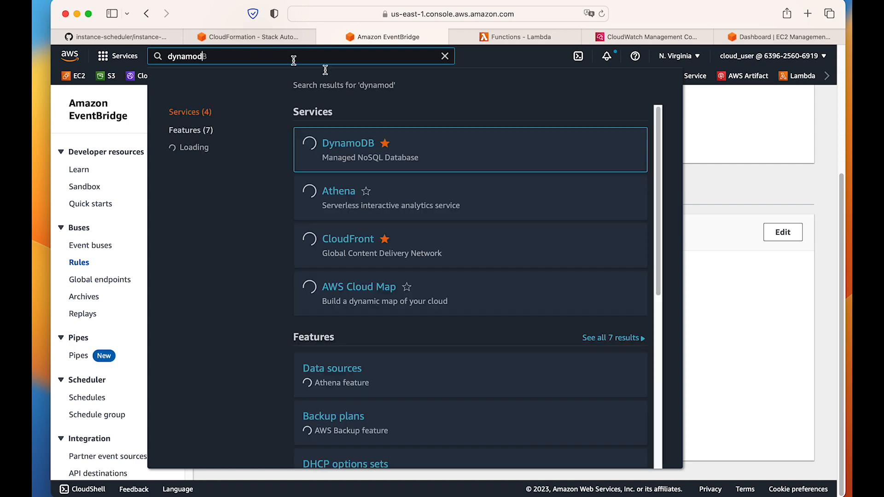
{"action": "left_click", "coordinate": [352, 143], "text": "super"}
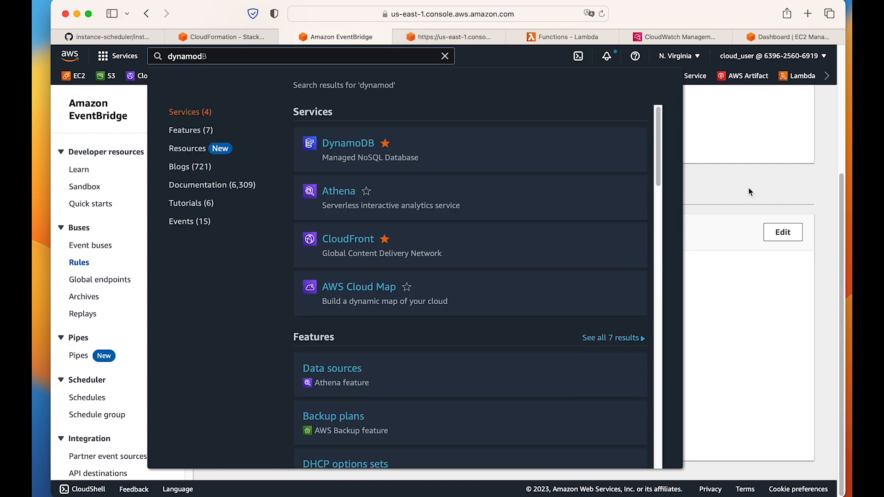
Close the service search, open the Automation-stackset-InstanceSchedulerMain function in Lambda, and examine its code source and function overview.
{"action": "left_click", "coordinate": [439, 234]}
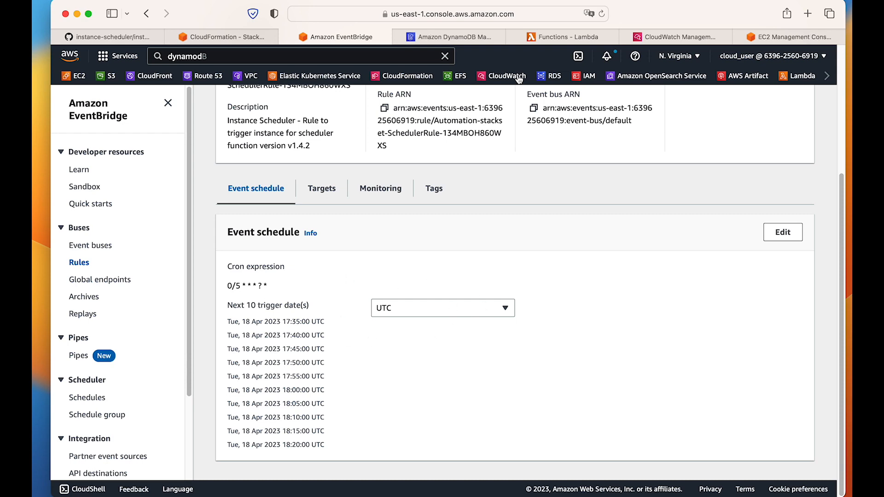
{"action": "left_click", "coordinate": [581, 37]}
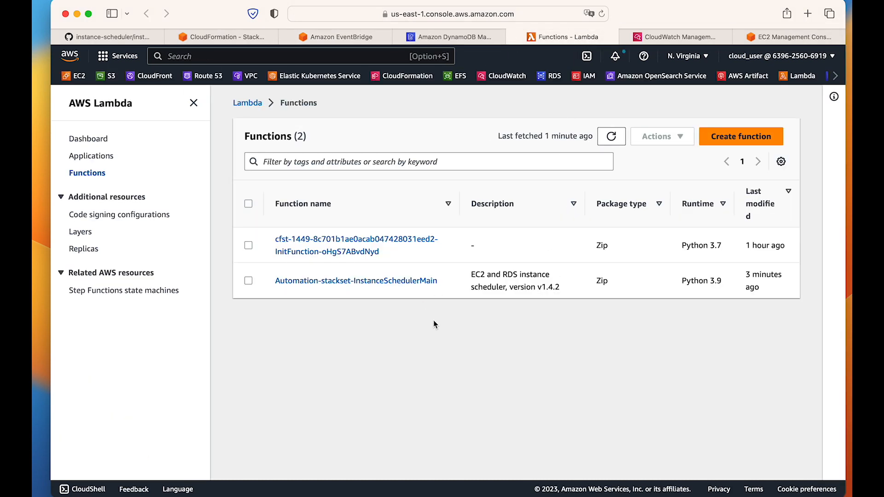
{"action": "left_click", "coordinate": [324, 281]}
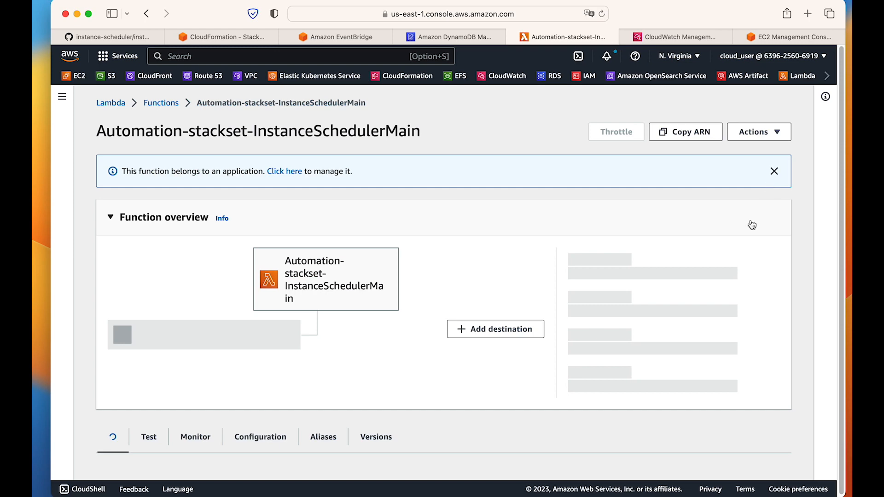
{"action": "scroll", "coordinate": [770, 258], "scroll_direction": "down", "scroll_amount": 5}
{"action": "scroll", "coordinate": [772, 264], "scroll_direction": "down", "scroll_amount": 3}
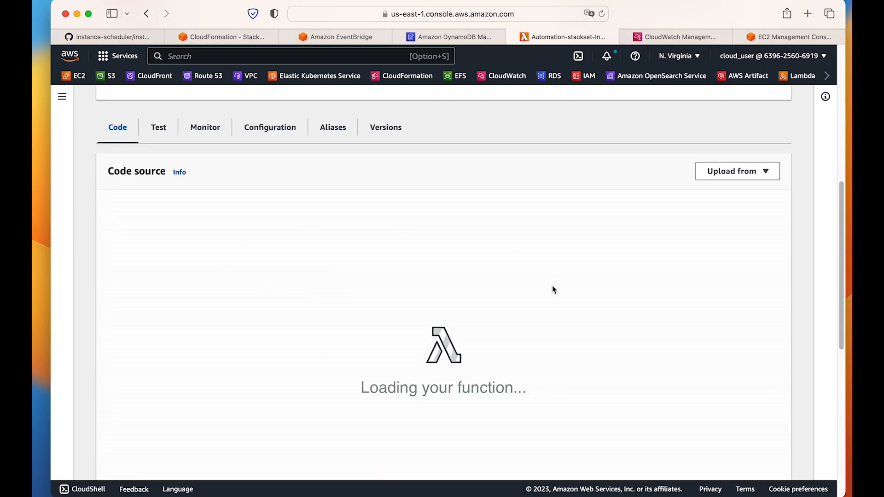
{"action": "scroll", "coordinate": [513, 307], "scroll_direction": "down", "scroll_amount": 5}
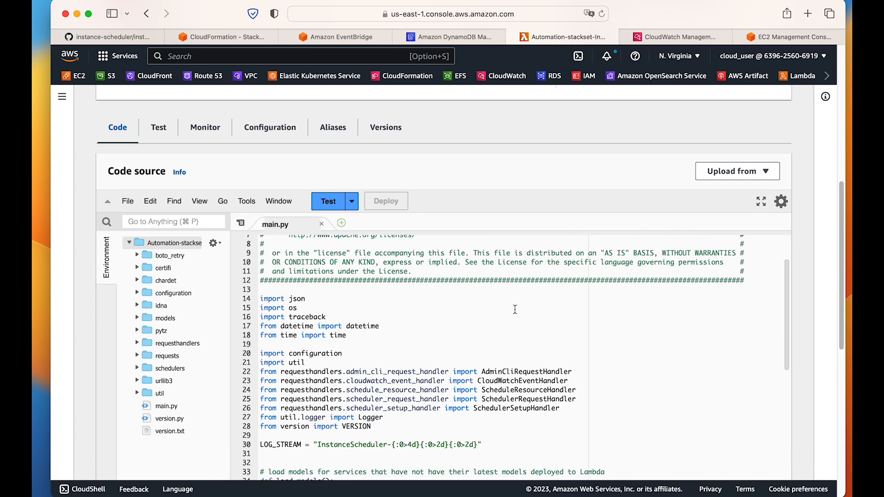
{"action": "scroll", "coordinate": [515, 308], "scroll_direction": "up", "scroll_amount": 10}
{"action": "scroll", "coordinate": [516, 310], "scroll_direction": "up", "scroll_amount": 3}
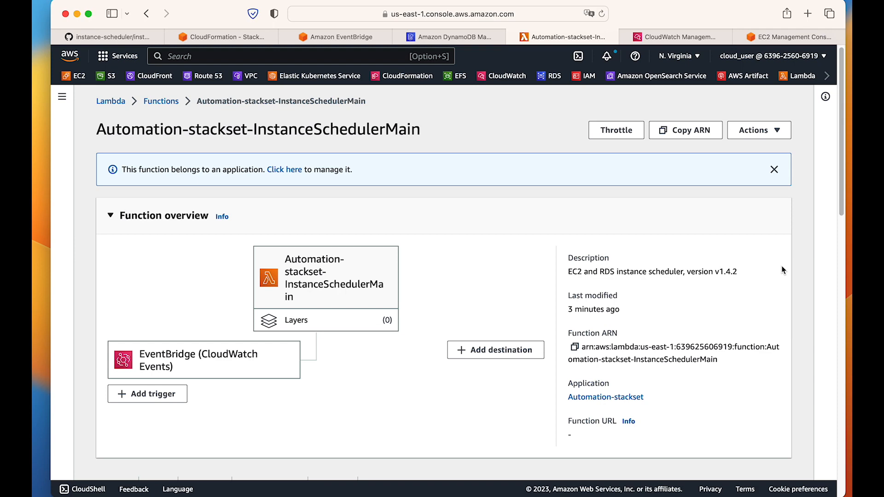
Switch to CloudWatch, list the log groups with a wider name column, and open the Automation-stackset-InstanceSchedulerMain group's log streams.
{"action": "left_click", "coordinate": [676, 41]}
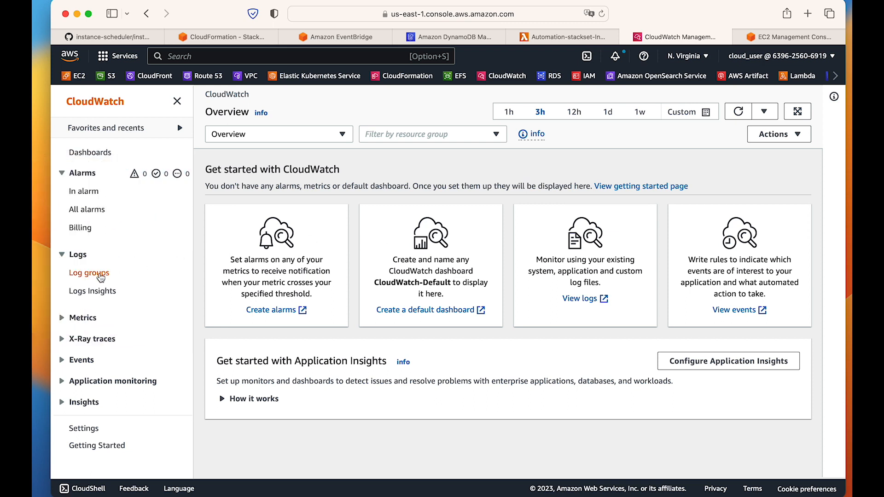
{"action": "left_click", "coordinate": [99, 274]}
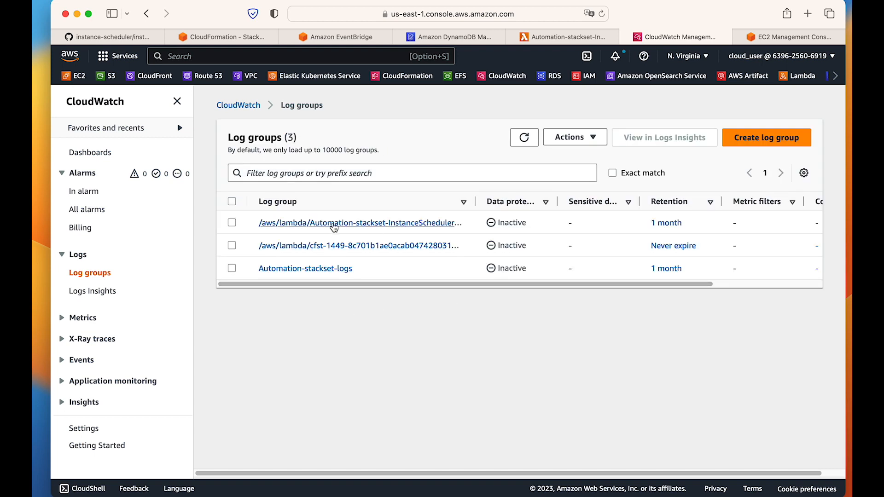
{"action": "left_click_drag", "start_coordinate": [475, 205], "coordinate": [520, 231]}
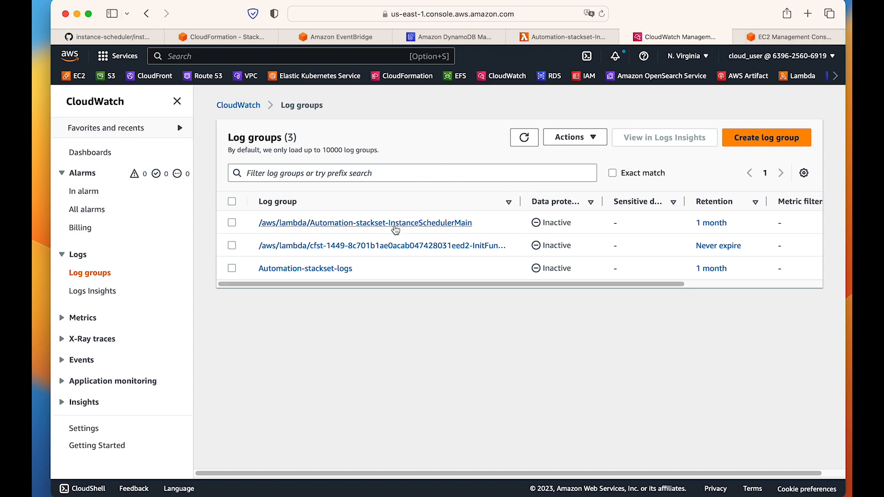
{"action": "left_click", "coordinate": [401, 223]}
{"action": "scroll", "coordinate": [579, 348], "scroll_direction": "down", "scroll_amount": 5}
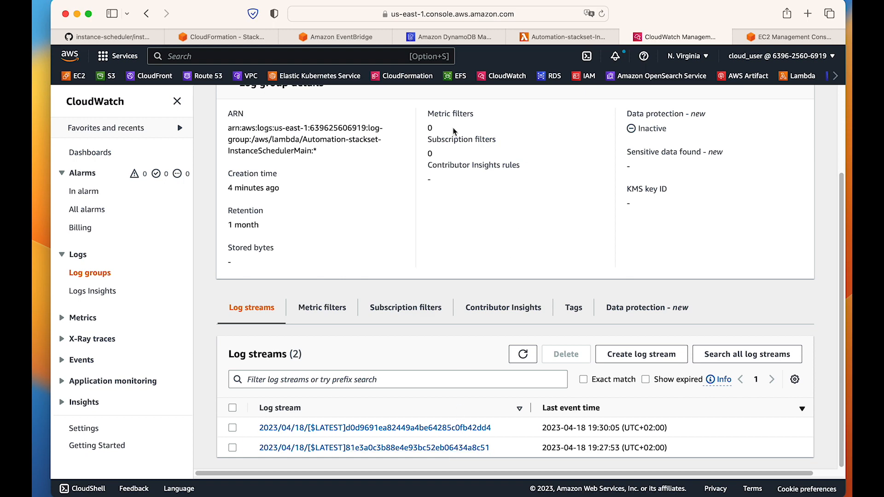
View the events in the InstanceSchedulerMain group's most recent log stream, and return to the log groups list.
{"action": "left_click", "coordinate": [326, 38]}
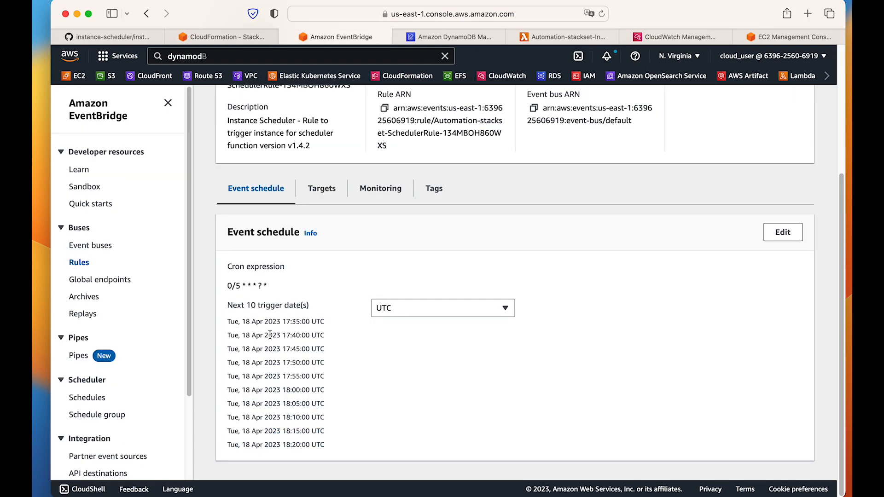
{"action": "left_click", "coordinate": [582, 37]}
{"action": "left_click", "coordinate": [647, 35]}
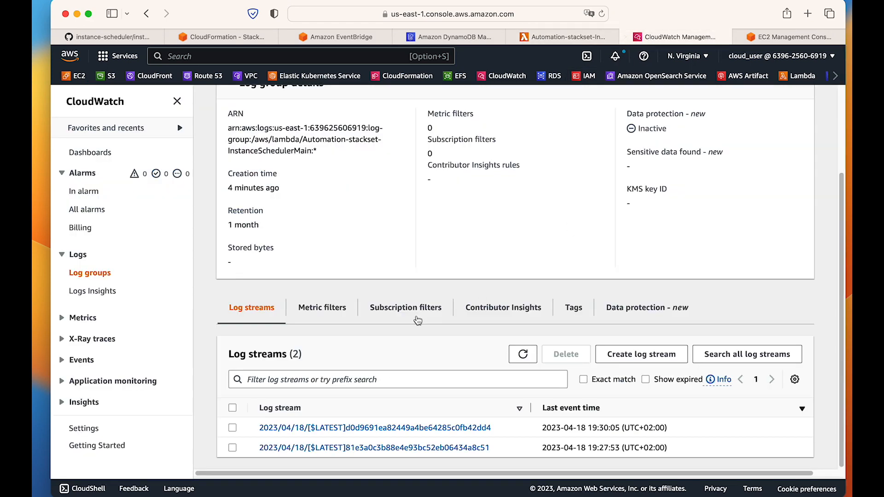
{"action": "left_click", "coordinate": [423, 428]}
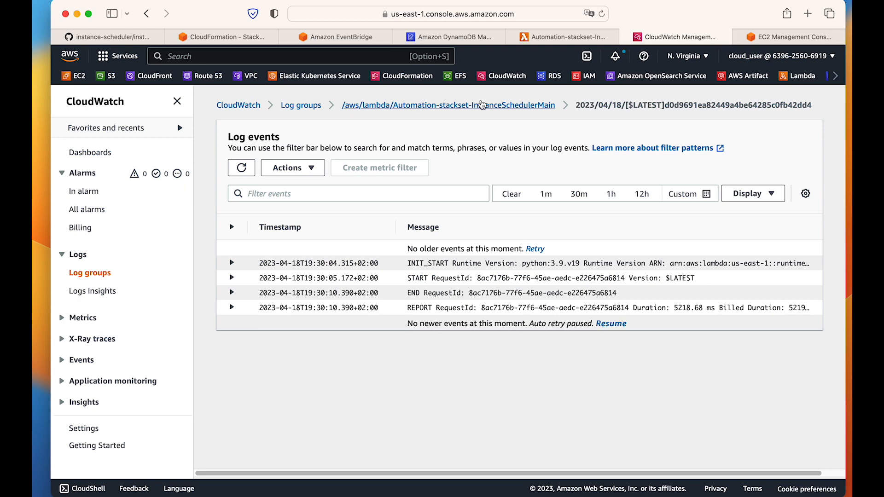
{"action": "left_click", "coordinate": [481, 105]}
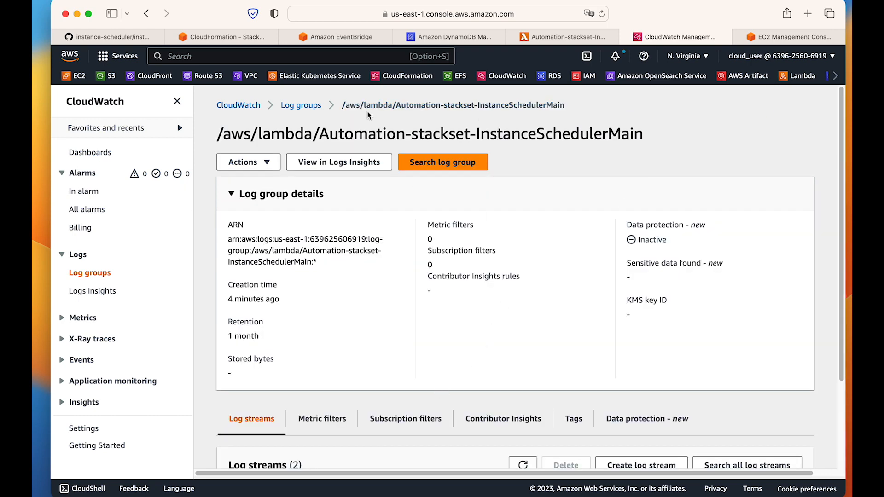
{"action": "left_click", "coordinate": [301, 105]}
Switch to EC2, display the instances list and refresh it, and enlarge the instance details pane.
{"action": "left_click", "coordinate": [794, 36]}
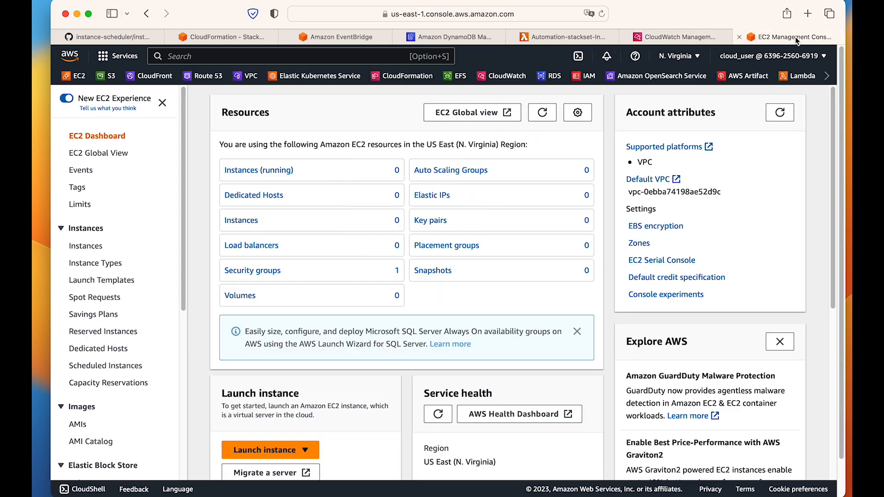
{"action": "left_click", "coordinate": [95, 246]}
{"action": "left_click", "coordinate": [466, 99]}
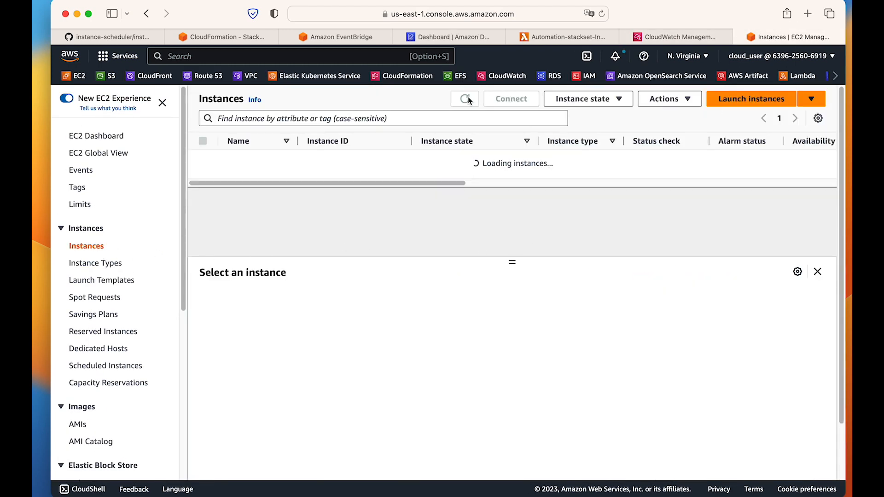
{"action": "left_click", "coordinate": [468, 100]}
{"action": "left_click", "coordinate": [469, 100]}
{"action": "left_click", "coordinate": [469, 101]}
{"action": "left_click", "coordinate": [469, 101]}
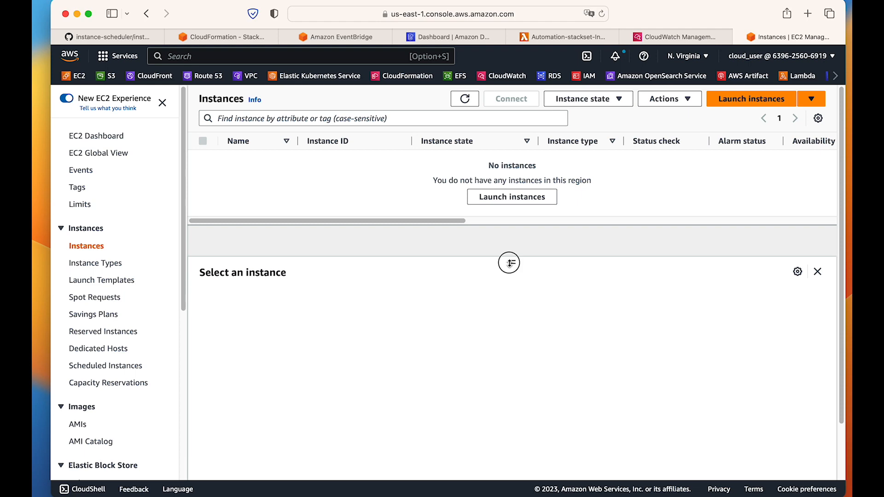
{"action": "left_click_drag", "start_coordinate": [510, 261], "coordinate": [510, 238]}
Switch to DynamoDB and list its tables.
{"action": "left_click", "coordinate": [653, 35]}
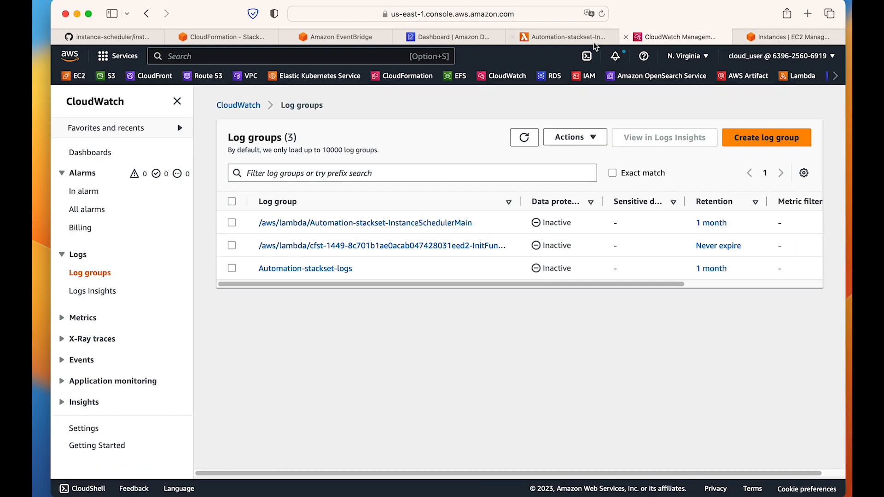
{"action": "left_click", "coordinate": [441, 37]}
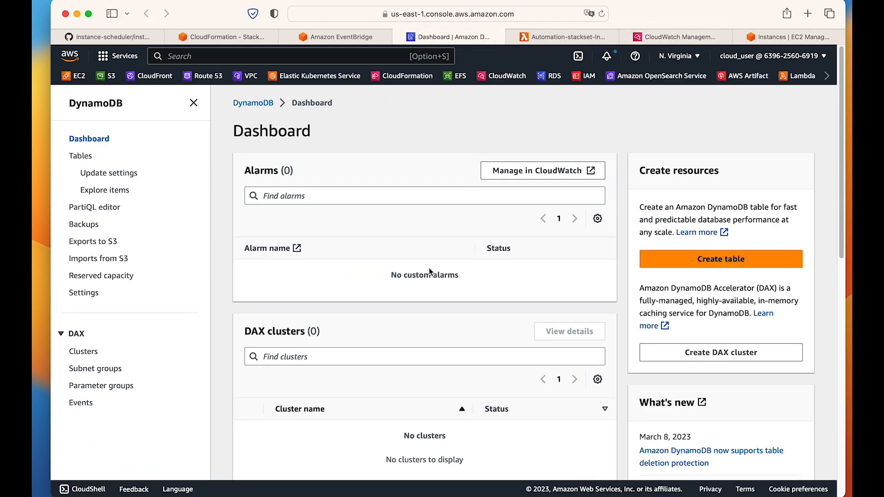
{"action": "left_click", "coordinate": [79, 156]}
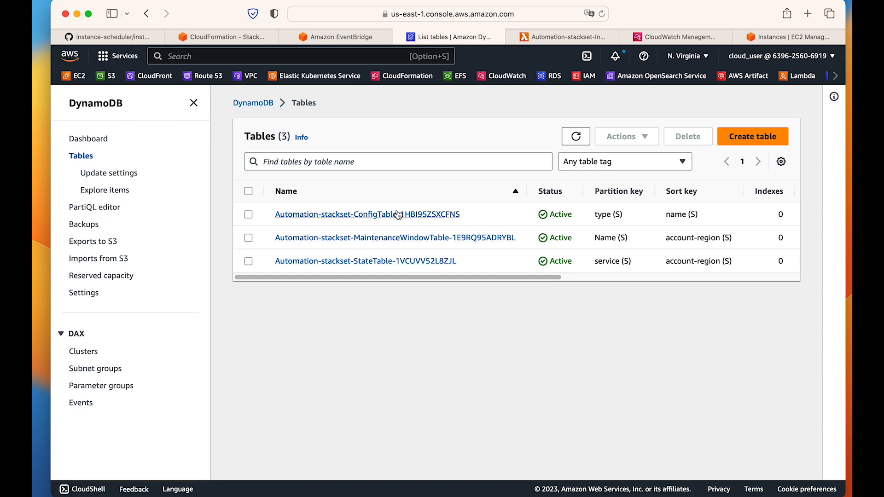
Explore the items of the Automation-stackset ConfigTable and adjust the widths of the type and name columns.
{"action": "left_click", "coordinate": [194, 103]}
{"action": "left_click", "coordinate": [271, 216]}
{"action": "left_click", "coordinate": [411, 170]}
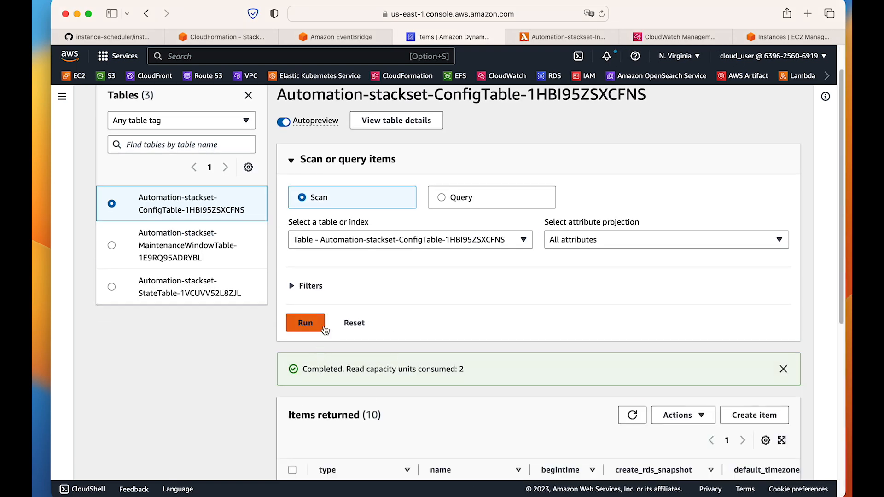
{"action": "scroll", "coordinate": [454, 340], "scroll_direction": "down", "scroll_amount": 6}
{"action": "left_click_drag", "start_coordinate": [415, 172], "coordinate": [386, 170]}
{"action": "left_click_drag", "start_coordinate": [492, 169], "coordinate": [535, 166]}
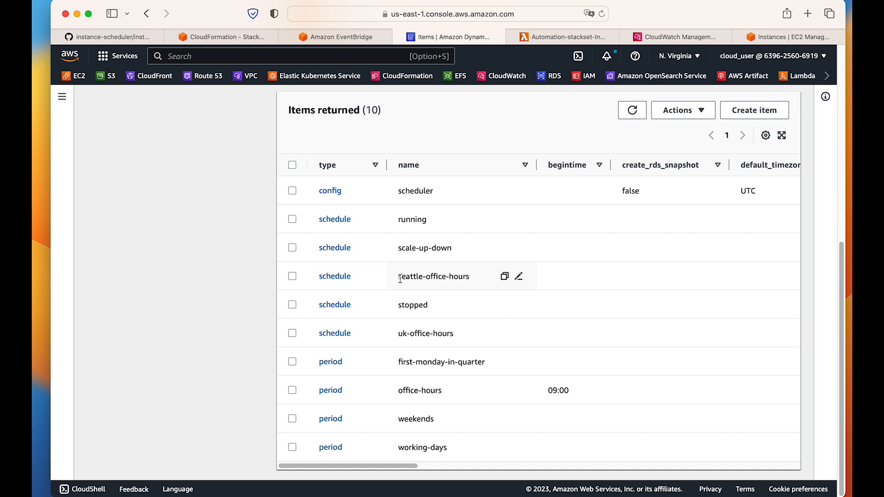
Inspect the seattle-office-hours schedule item with its periods expanded, and return to the table items without saving.
{"action": "left_click", "coordinate": [326, 278]}
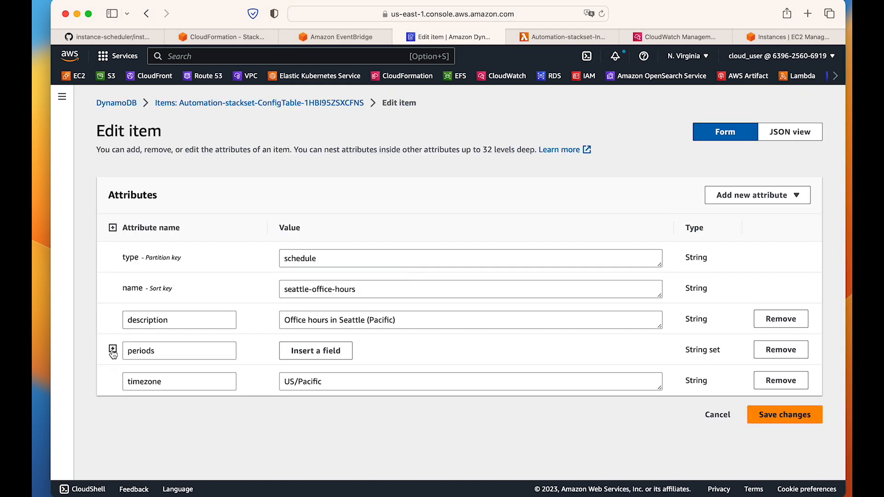
{"action": "left_click", "coordinate": [112, 348]}
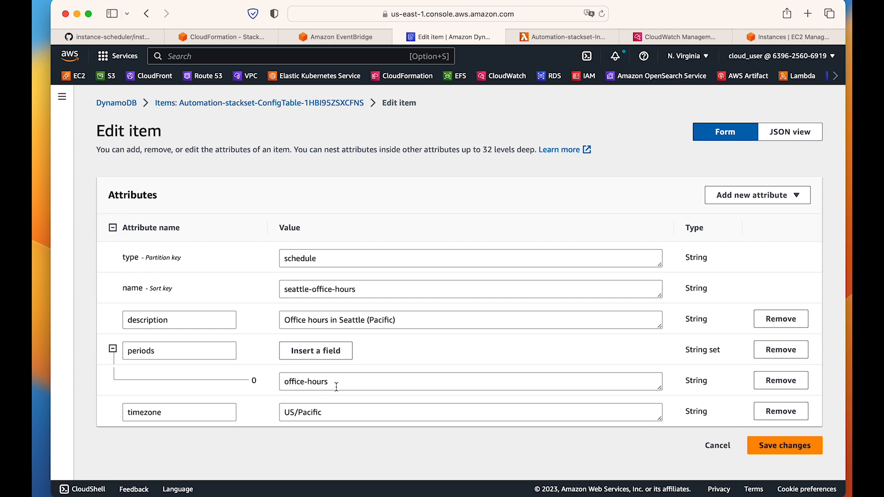
{"action": "left_click", "coordinate": [717, 445]}
{"action": "scroll", "coordinate": [419, 334], "scroll_direction": "down", "scroll_amount": 8}
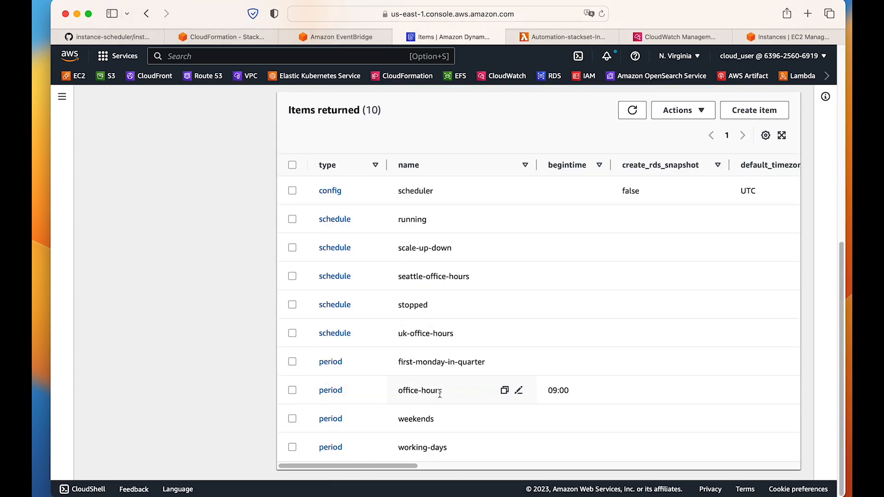
Inspect the begintime and endtime of the office-hours period item, leave without saving, and look over the table items again.
{"action": "left_click", "coordinate": [331, 392]}
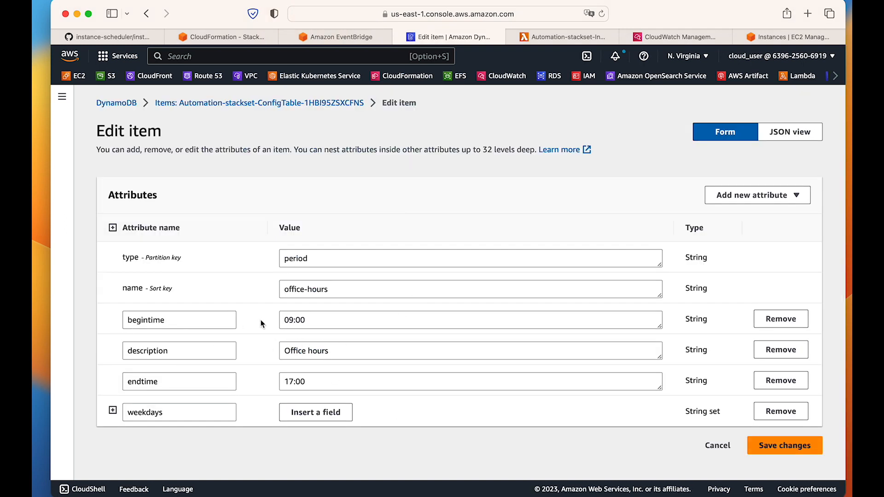
{"action": "double_click", "coordinate": [311, 320]}
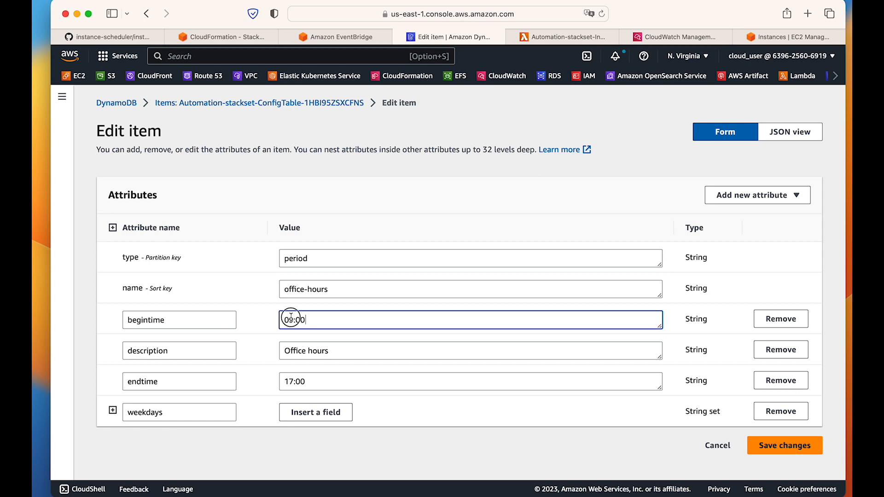
{"action": "double_click", "coordinate": [308, 385]}
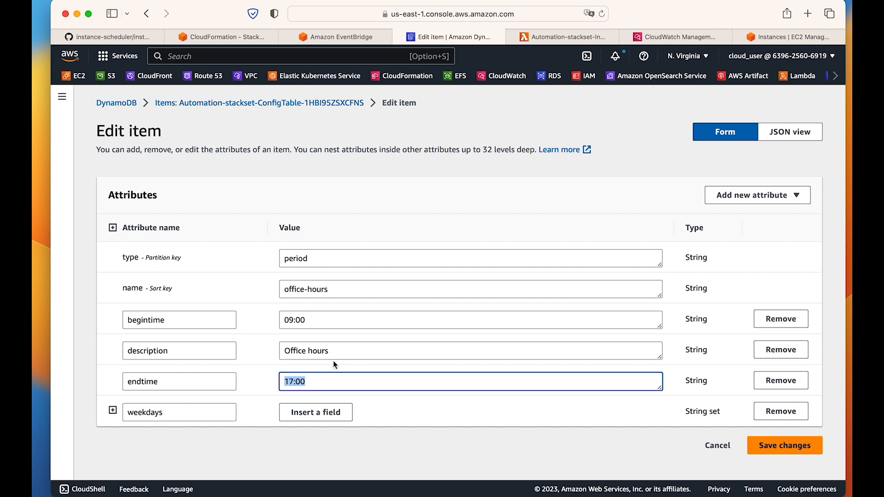
{"action": "left_click", "coordinate": [709, 445]}
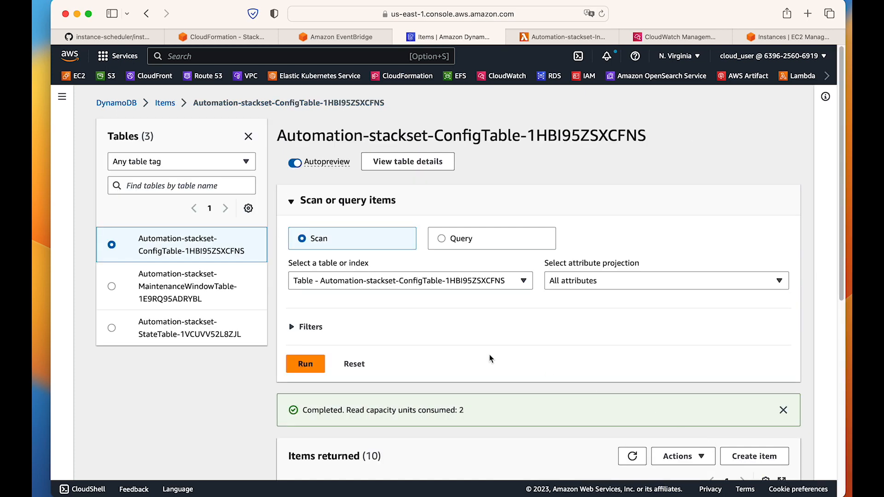
{"action": "scroll", "coordinate": [490, 358], "scroll_direction": "down", "scroll_amount": 8}
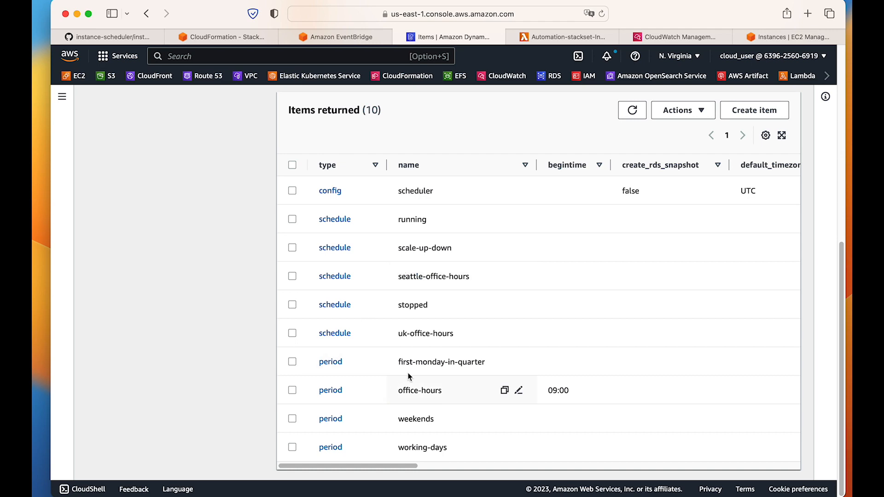
{"action": "scroll", "coordinate": [427, 329], "scroll_direction": "up", "scroll_amount": 8}
{"action": "scroll", "coordinate": [427, 330], "scroll_direction": "down", "scroll_amount": 8}
Start an EC2 launch with the number of instances set to 2 and the name Linux.
{"action": "left_click", "coordinate": [781, 36]}
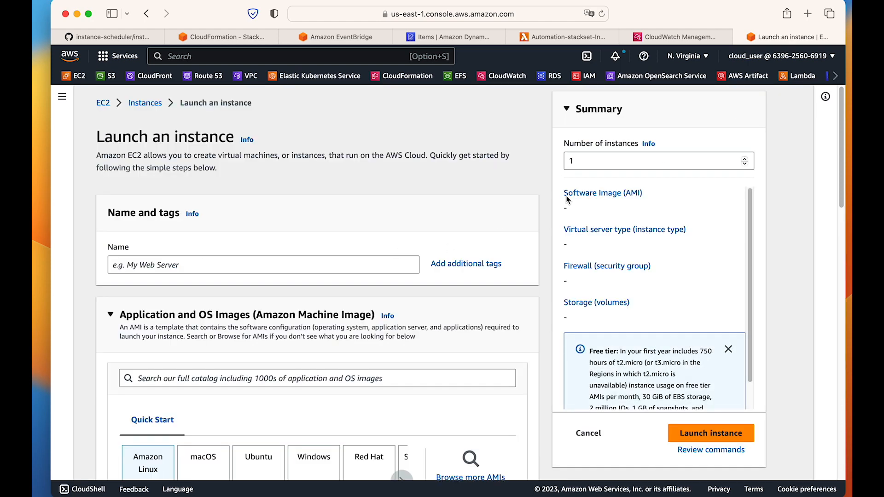
{"action": "left_click_drag", "start_coordinate": [611, 159], "coordinate": [506, 159]}
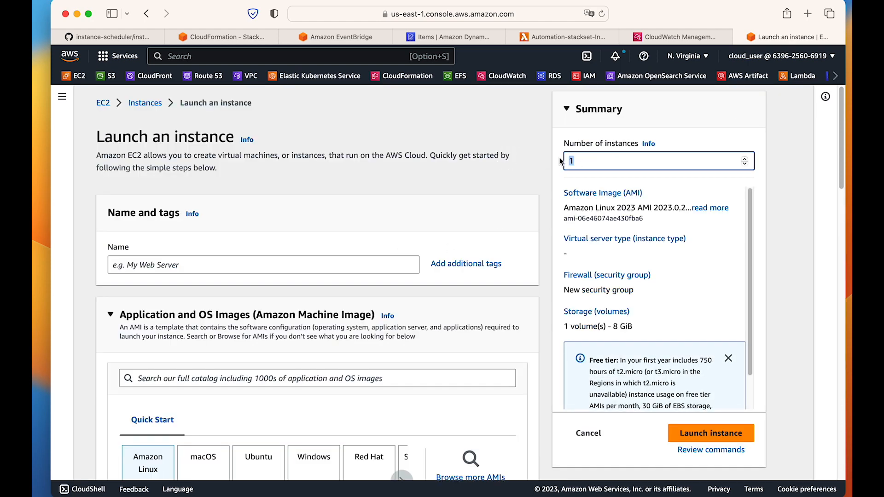
{"action": "type", "text": "2"}
{"action": "scroll", "coordinate": [386, 242], "scroll_direction": "down", "scroll_amount": 1}
{"action": "left_click", "coordinate": [309, 259]}
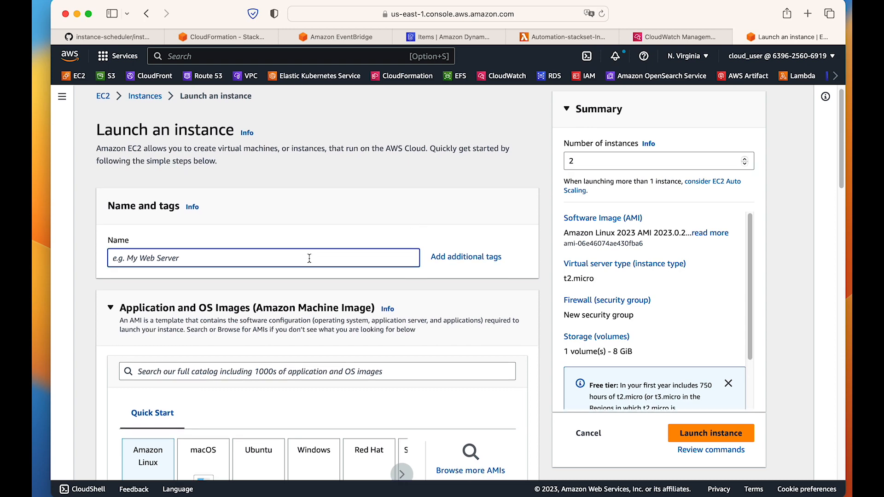
{"action": "type", "text": "Lin"}
{"action": "scroll", "coordinate": [313, 259], "scroll_direction": "down", "scroll_amount": 5}
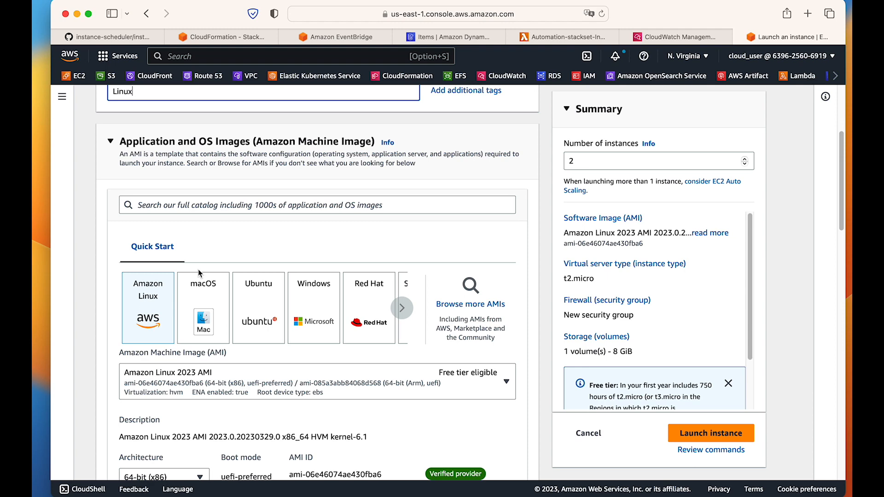
{"action": "scroll", "coordinate": [198, 272], "scroll_direction": "down", "scroll_amount": 5}
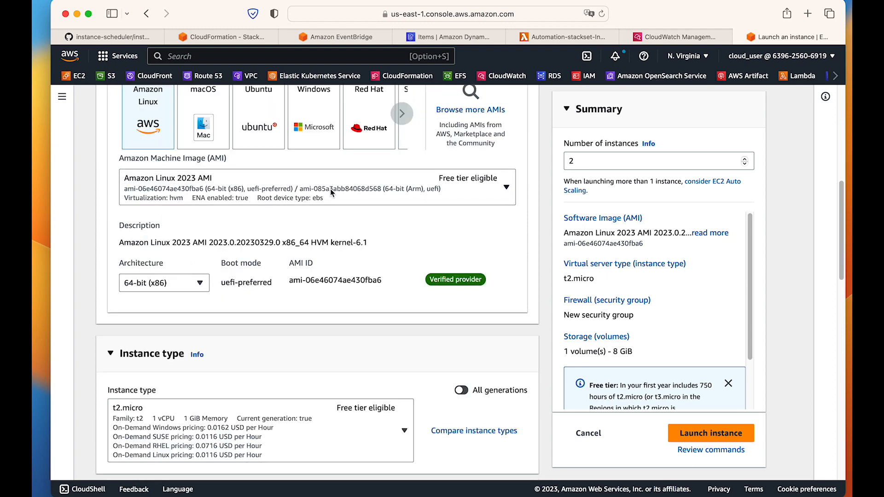
Review the AMI, instance type, key pair, network and storage settings of the launch without changing them.
{"action": "scroll", "coordinate": [332, 193], "scroll_direction": "down", "scroll_amount": 2}
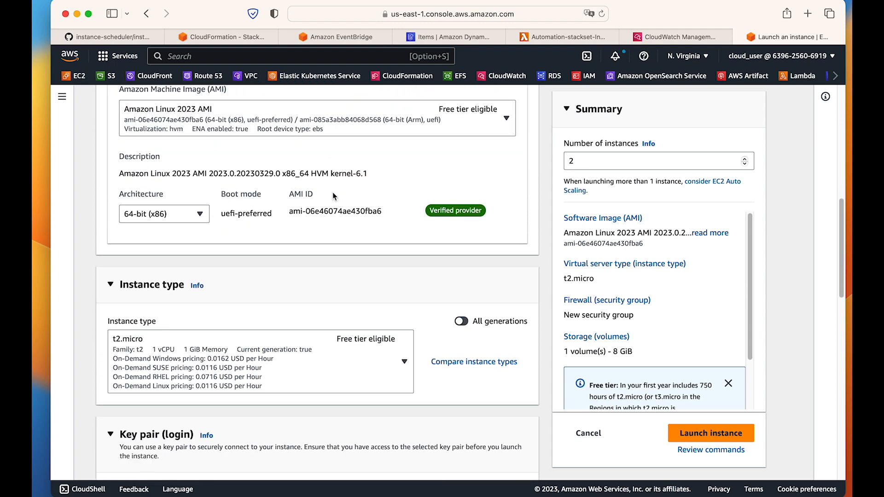
{"action": "scroll", "coordinate": [333, 196], "scroll_direction": "down", "scroll_amount": 5}
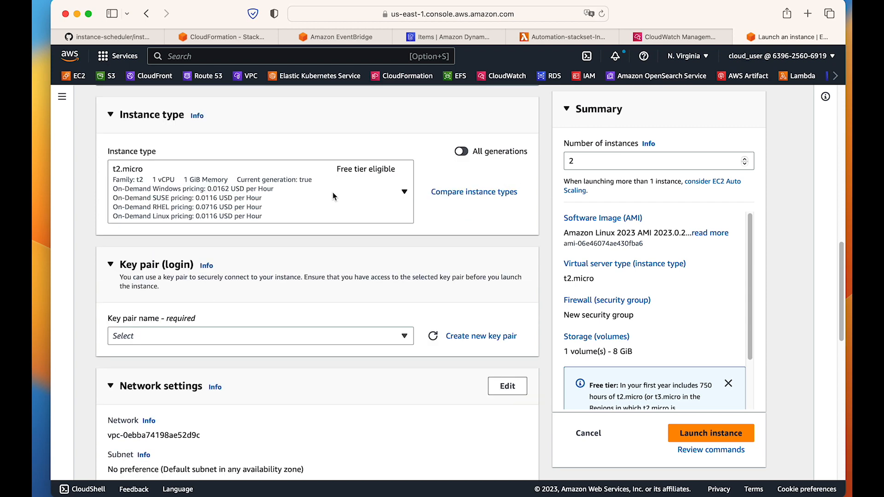
{"action": "scroll", "coordinate": [333, 192], "scroll_direction": "down", "scroll_amount": 2}
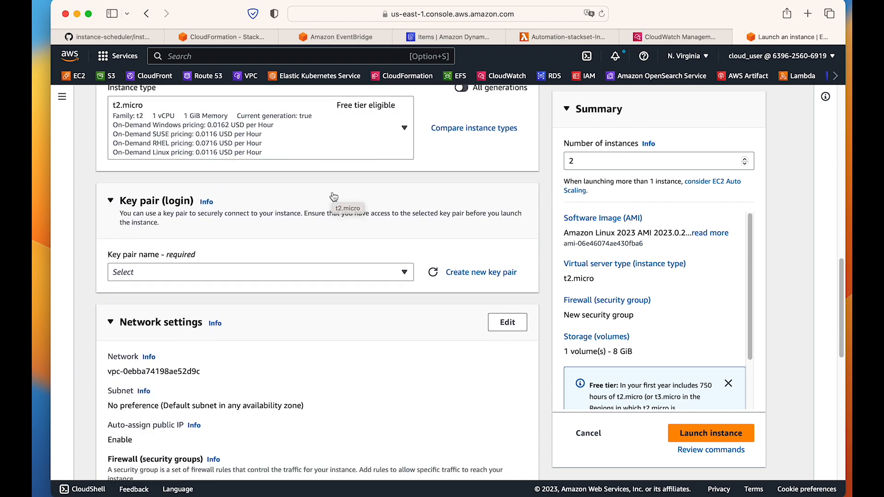
{"action": "scroll", "coordinate": [333, 197], "scroll_direction": "down", "scroll_amount": 2}
{"action": "left_click", "coordinate": [262, 209]}
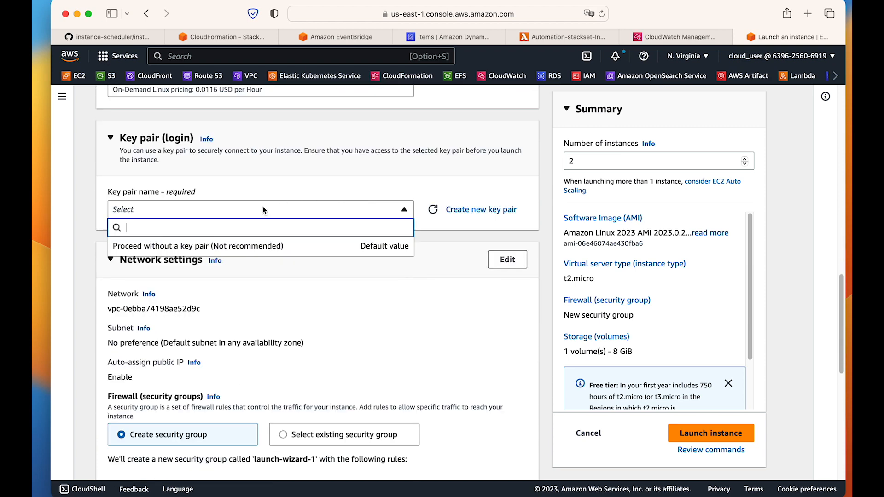
{"action": "left_click", "coordinate": [263, 209]}
{"action": "scroll", "coordinate": [326, 169], "scroll_direction": "down", "scroll_amount": 3}
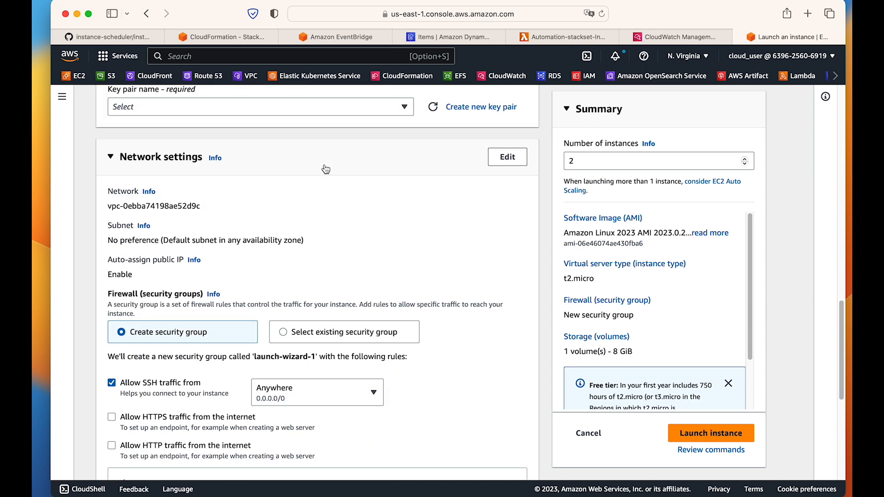
{"action": "scroll", "coordinate": [325, 169], "scroll_direction": "down", "scroll_amount": 8}
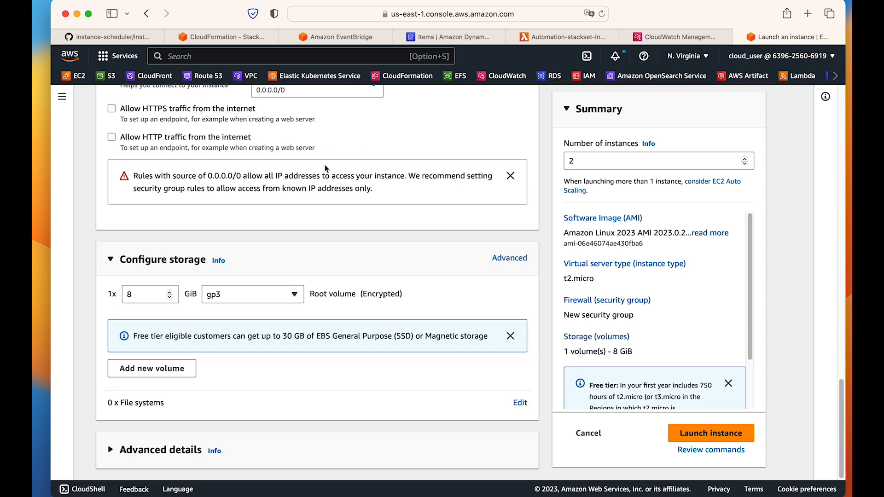
{"action": "scroll", "coordinate": [325, 164], "scroll_direction": "up", "scroll_amount": 20}
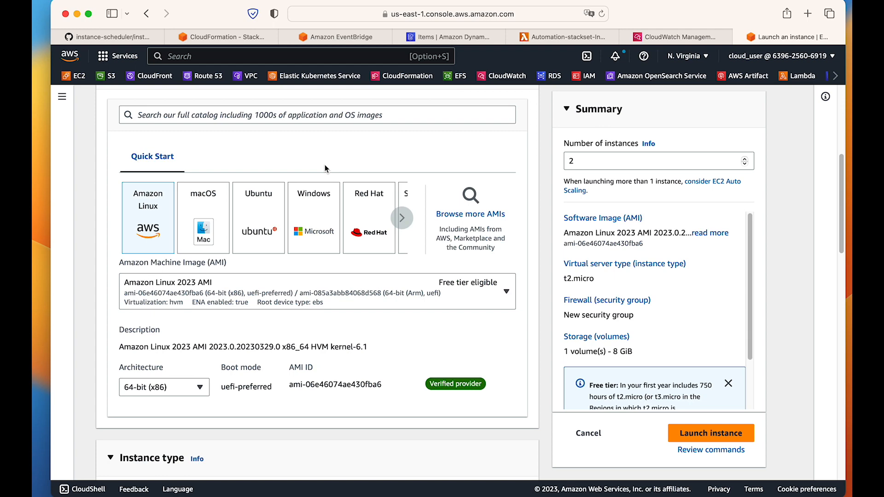
Launch the two Linux instances, choosing to proceed without a key pair.
{"action": "left_click", "coordinate": [710, 432]}
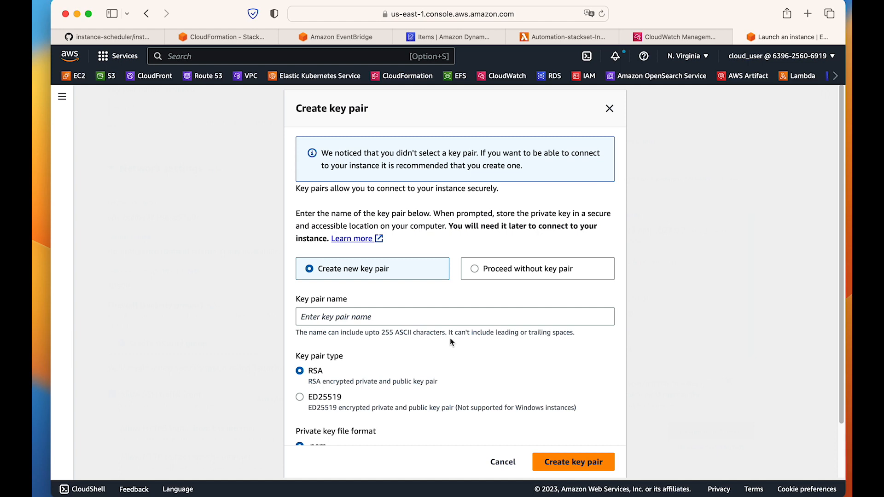
{"action": "scroll", "coordinate": [451, 338], "scroll_direction": "down", "scroll_amount": 3}
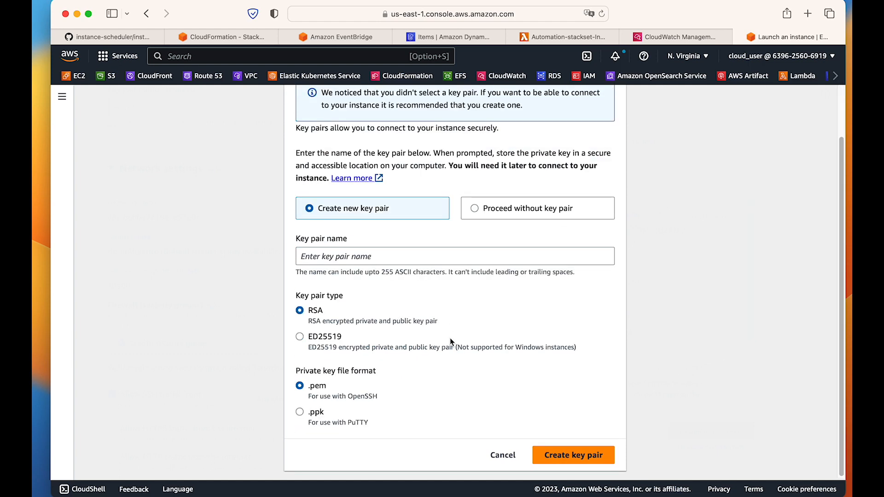
{"action": "left_click", "coordinate": [477, 212]}
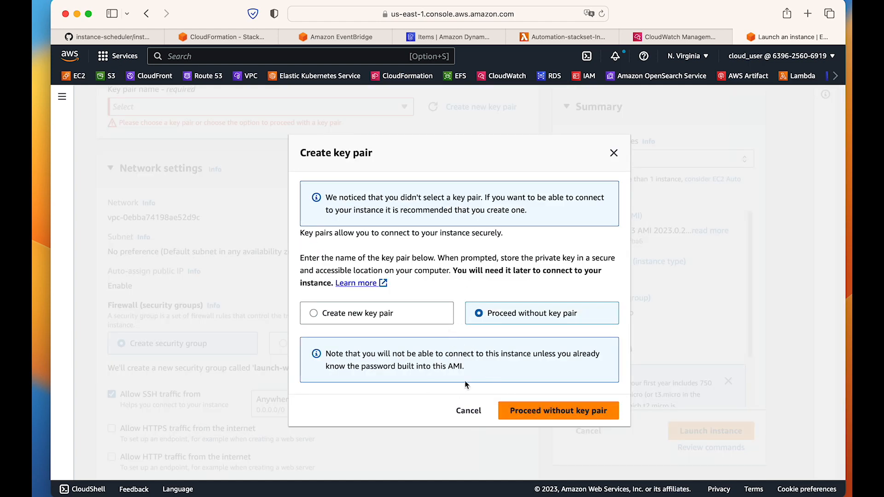
{"action": "left_click", "coordinate": [558, 408]}
{"action": "scroll", "coordinate": [491, 339], "scroll_direction": "up", "scroll_amount": 15}
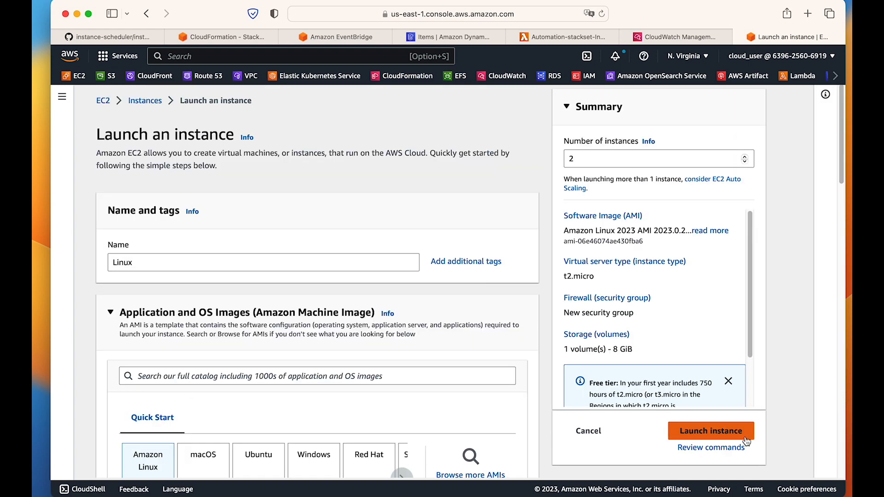
{"action": "left_click", "coordinate": [711, 431]}
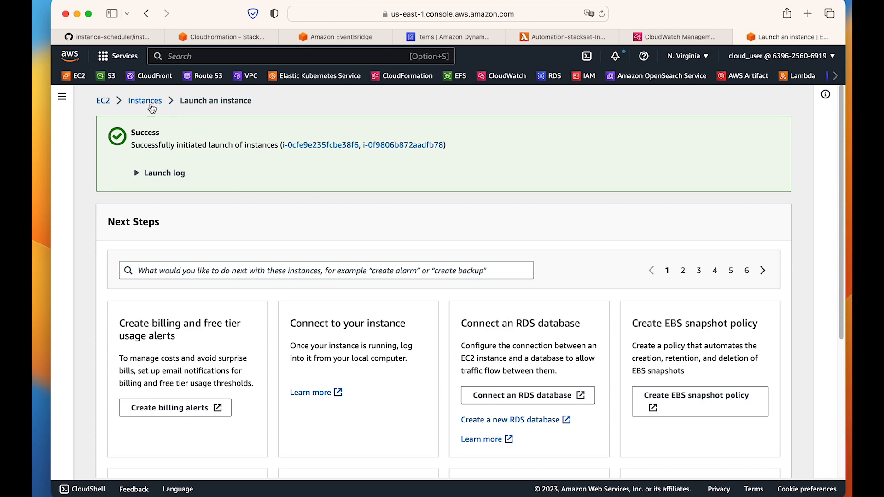
Open the EC2 instances list and refresh it repeatedly to check the state of the new Linux instances.
{"action": "left_click", "coordinate": [103, 100]}
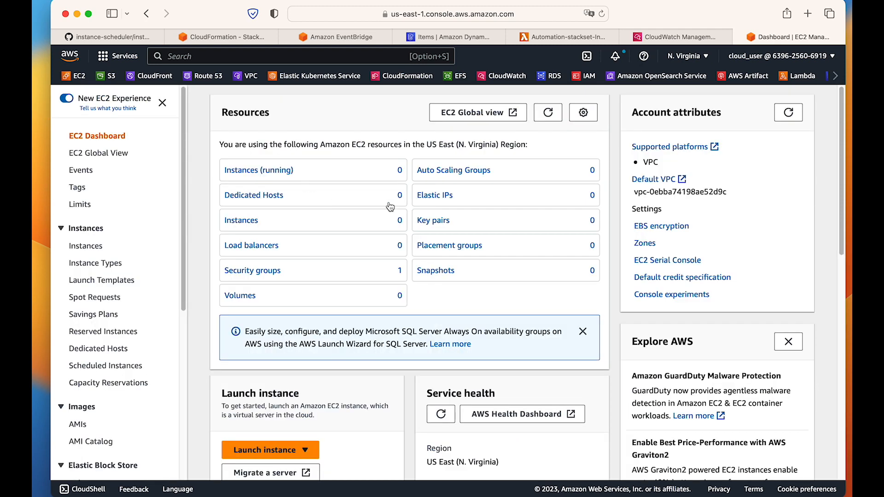
{"action": "left_click", "coordinate": [85, 246]}
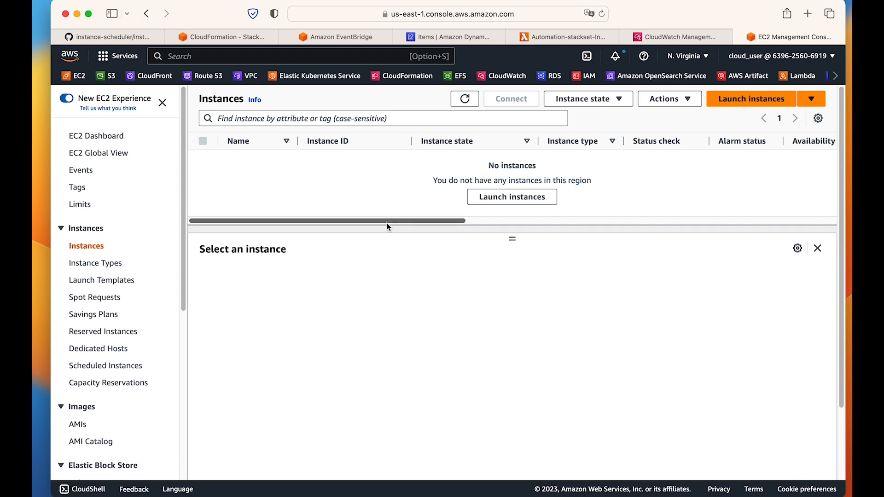
{"action": "left_click", "coordinate": [477, 98]}
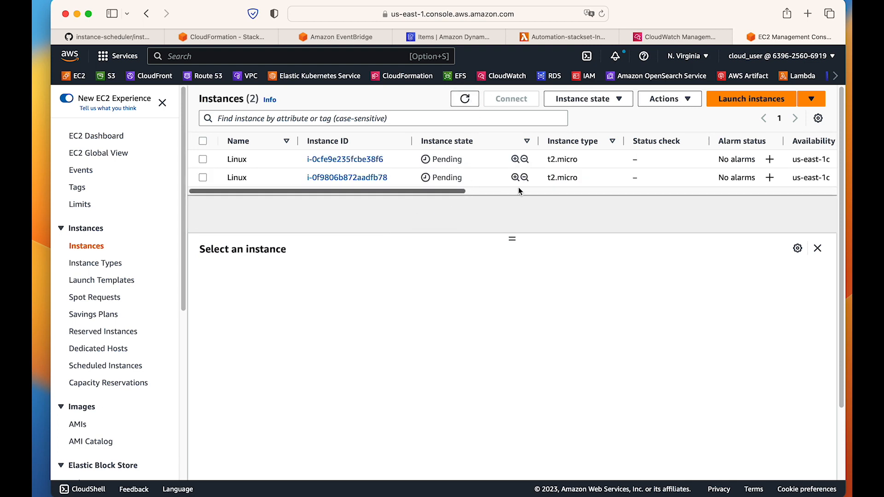
{"action": "left_click", "coordinate": [465, 97]}
{"action": "left_click", "coordinate": [468, 101]}
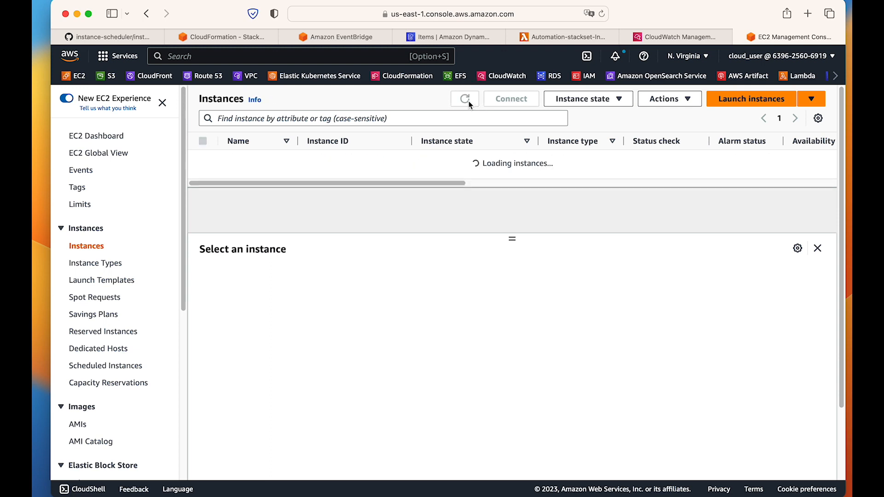
{"action": "left_click", "coordinate": [468, 102]}
{"action": "left_click", "coordinate": [468, 101]}
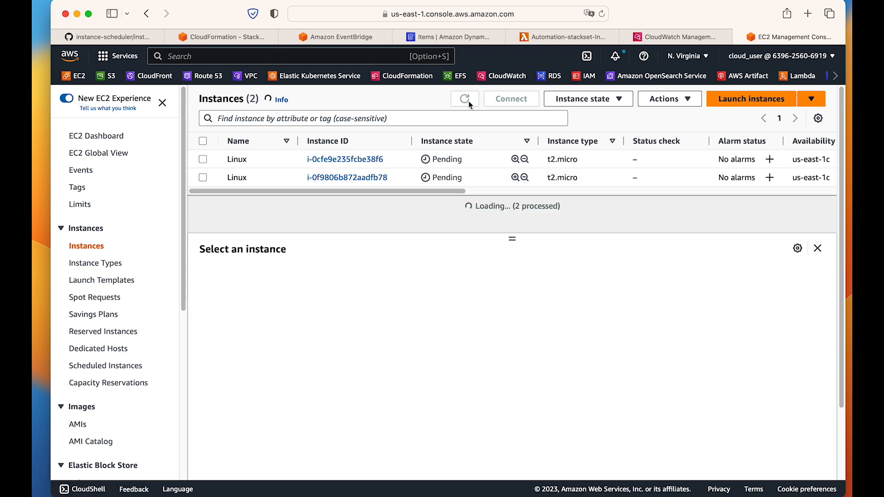
{"action": "left_click", "coordinate": [468, 101]}
{"action": "left_click", "coordinate": [468, 102]}
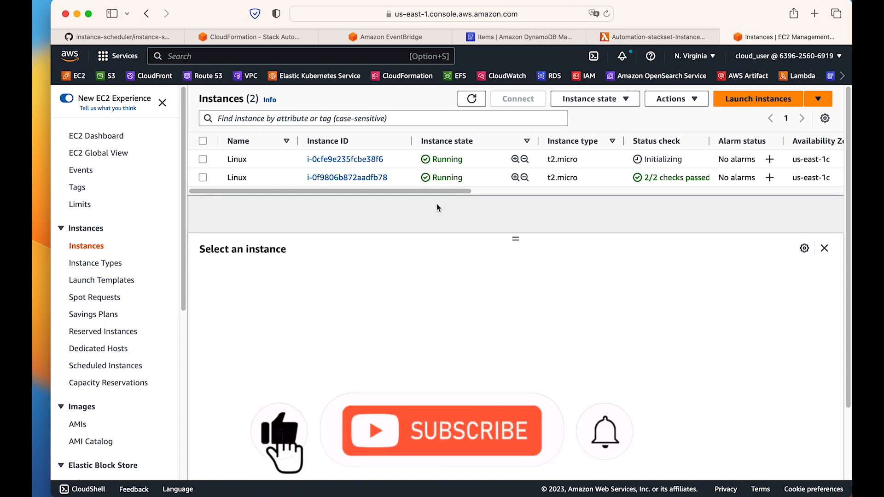
{"action": "left_click", "coordinate": [472, 99]}
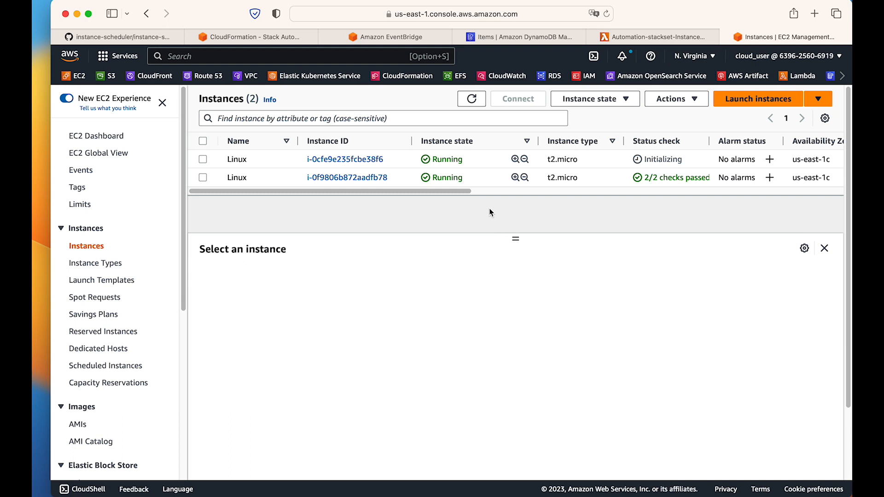
Select the first Linux instance, inspect its tags, and return to its details.
{"action": "left_click", "coordinate": [240, 159]}
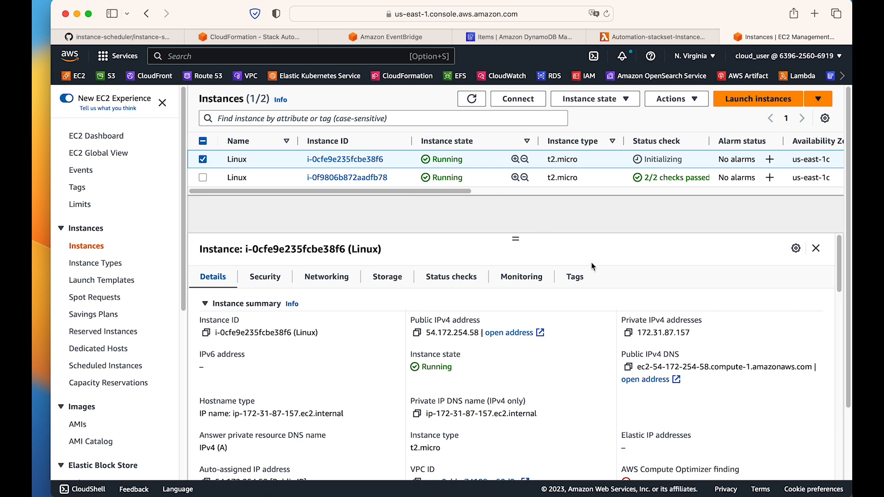
{"action": "left_click", "coordinate": [575, 276]}
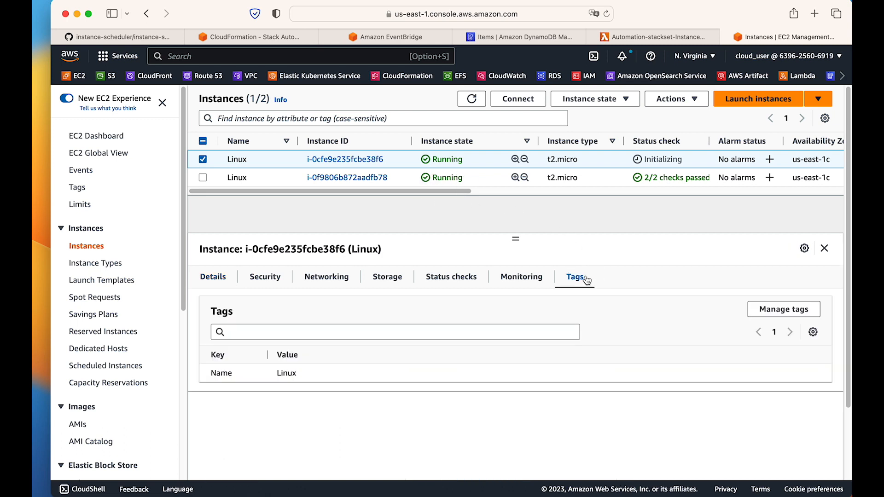
{"action": "left_click", "coordinate": [214, 282]}
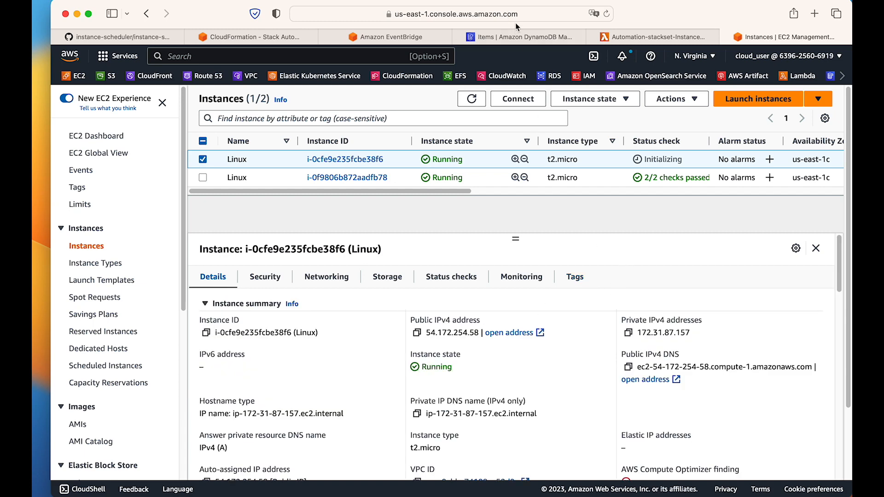
Go back to the DynamoDB ConfigTable items and start a duplicate of the uk-office-hours schedule item.
{"action": "left_click", "coordinate": [518, 37]}
{"action": "scroll", "coordinate": [590, 243], "scroll_direction": "down", "scroll_amount": 8}
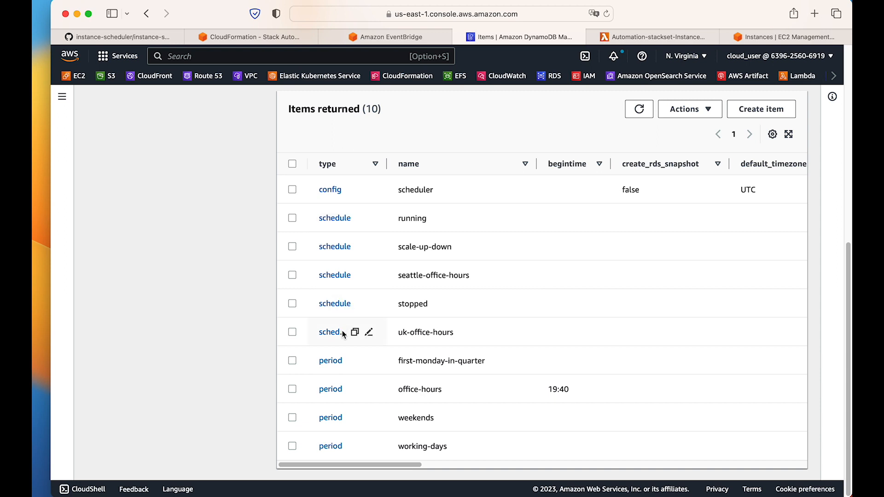
{"action": "left_click_drag", "start_coordinate": [407, 277], "coordinate": [472, 271]}
{"action": "left_click_drag", "start_coordinate": [413, 330], "coordinate": [451, 339]}
{"action": "left_click", "coordinate": [442, 336]}
{"action": "left_click", "coordinate": [293, 333]}
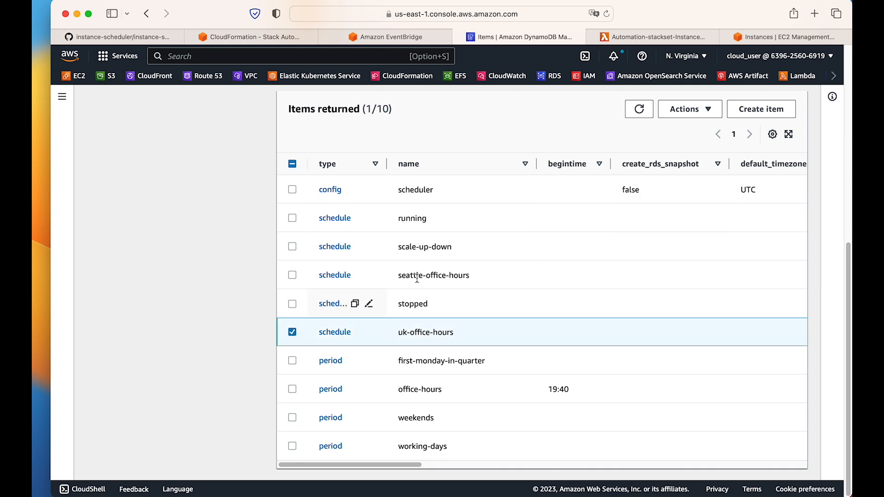
{"action": "left_click", "coordinate": [706, 110]}
{"action": "left_click", "coordinate": [698, 146]}
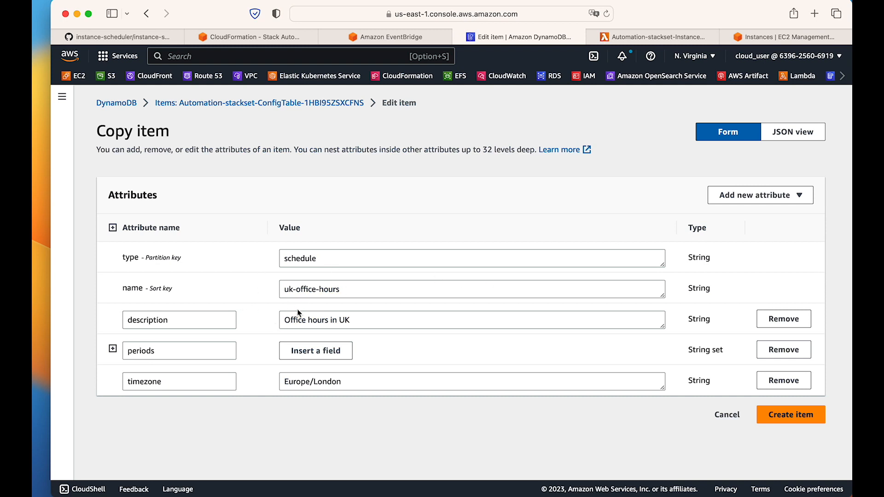
Check Berlin's current time in the Clock app's world clock and return to the item copy in the browser.
{"action": "left_click", "coordinate": [799, 0]}
{"action": "left_click", "coordinate": [793, 78]}
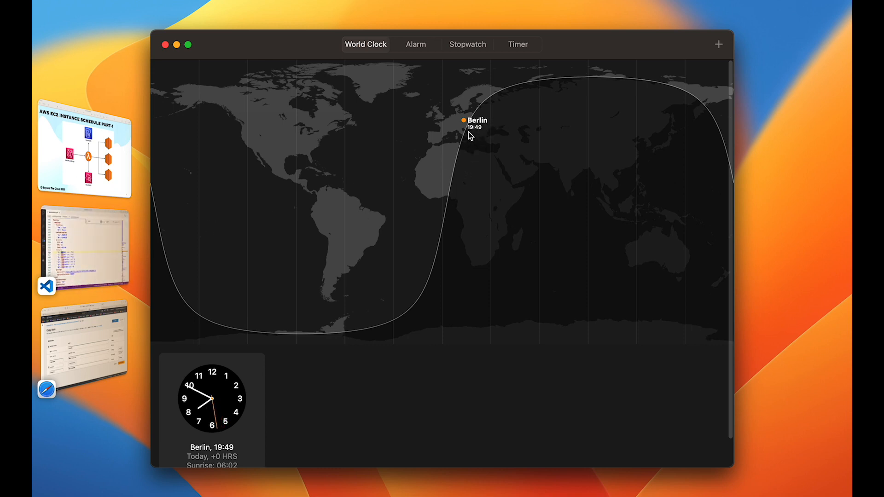
{"action": "mouse_move", "coordinate": [221, 458]}
{"action": "left_click", "coordinate": [108, 360]}
Set the copied item's name to de-office-hours, its description to Office hours in Germany, and its timezone to Europe/Berlin.
{"action": "double_click", "coordinate": [292, 291]}
{"action": "type", "text": "de-office-hours"}
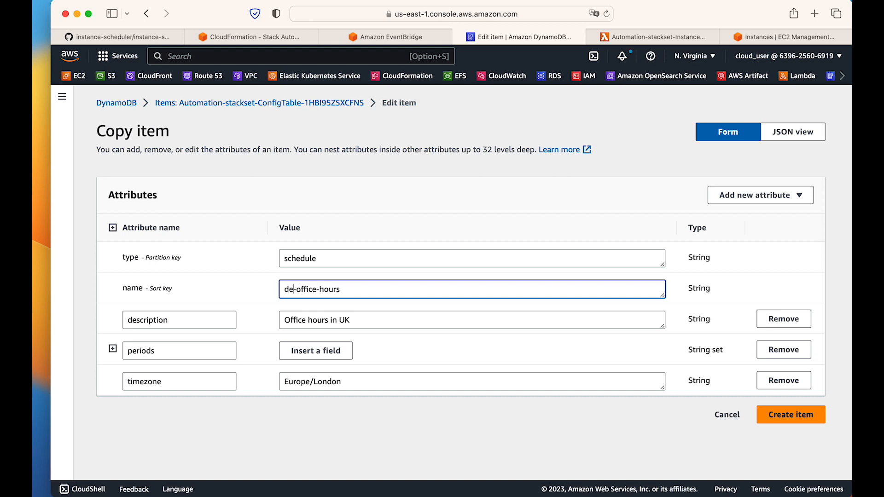
{"action": "double_click", "coordinate": [347, 320]}
{"action": "type", "text": "Germany"}
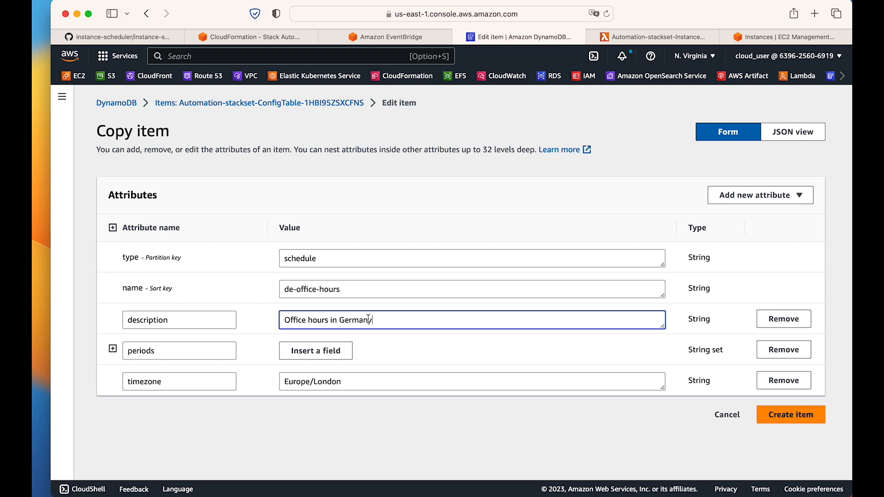
{"action": "double_click", "coordinate": [335, 381]}
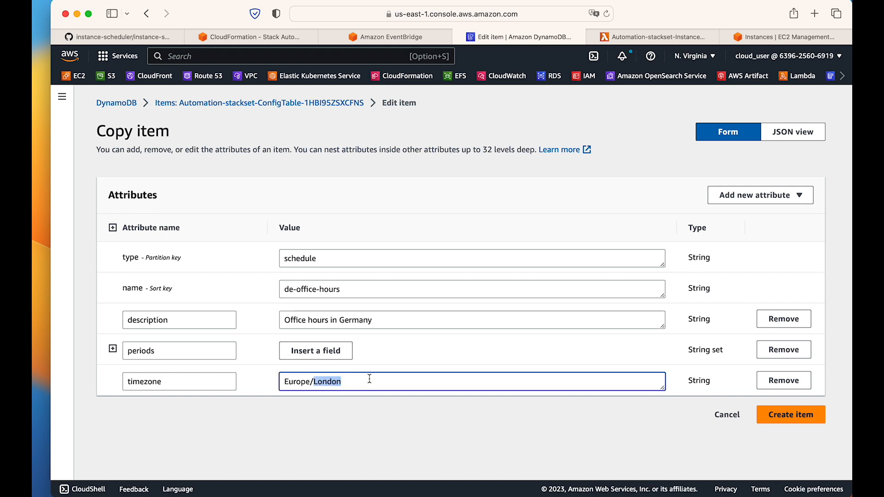
{"action": "type", "text": "Berli"}
Compare the Berlin timezone with the world clock in the Clock app, and review the copied schedule's name in the browser.
{"action": "key", "text": "super+Tab"}
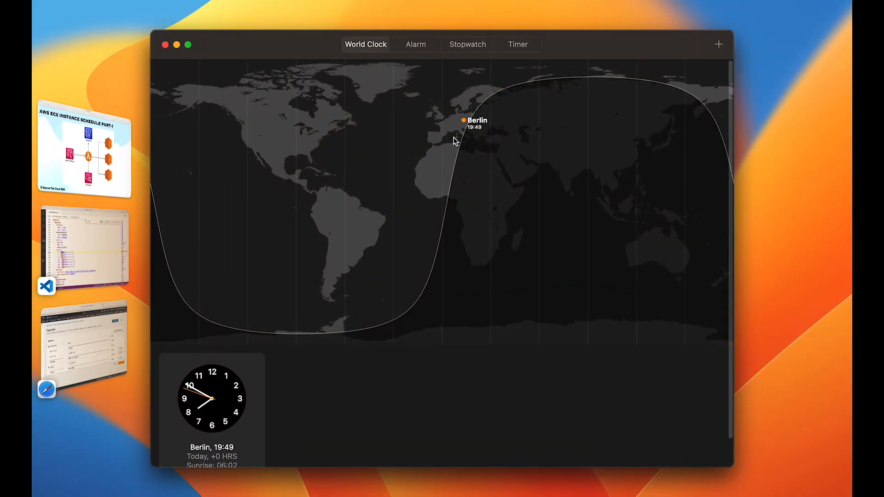
{"action": "key", "text": "super+Tab"}
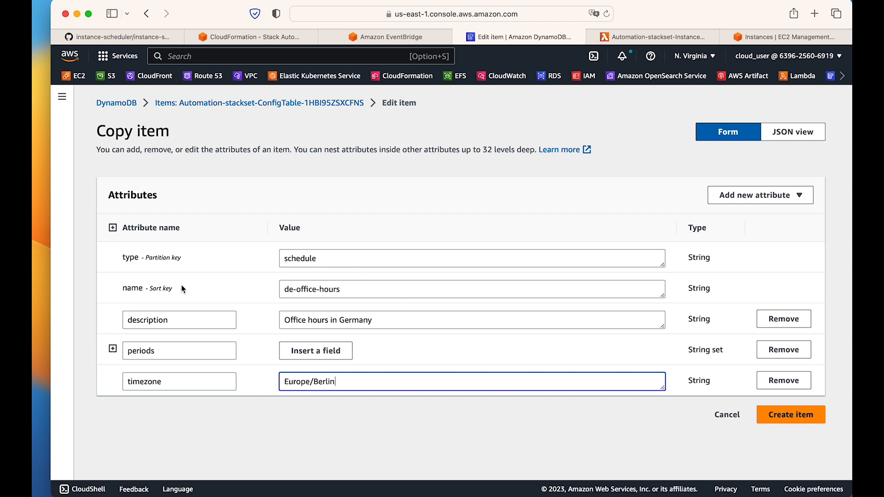
{"action": "left_click_drag", "start_coordinate": [348, 288], "coordinate": [283, 289]}
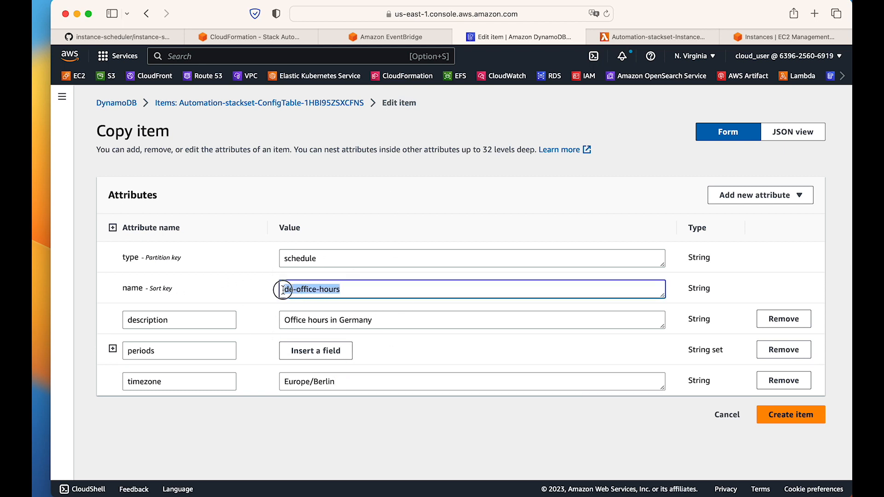
{"action": "left_click", "coordinate": [371, 290]}
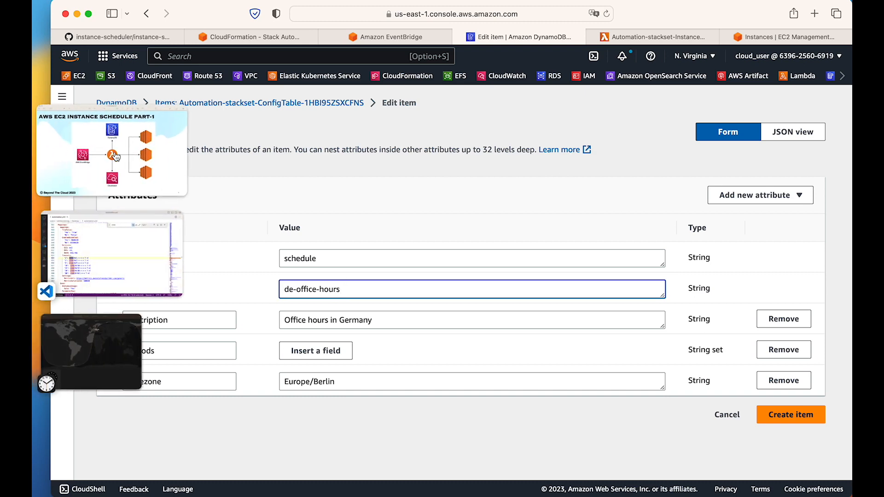
Search automation.yml in VS Code for the whole word Schedule and go to its second match.
{"action": "left_click", "coordinate": [112, 256]}
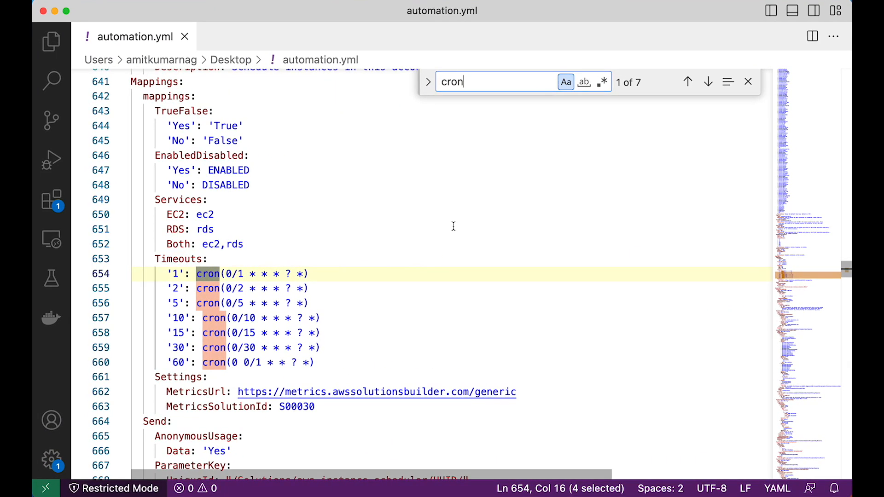
{"action": "key", "text": "super+f"}
{"action": "type", "text": "Sche"}
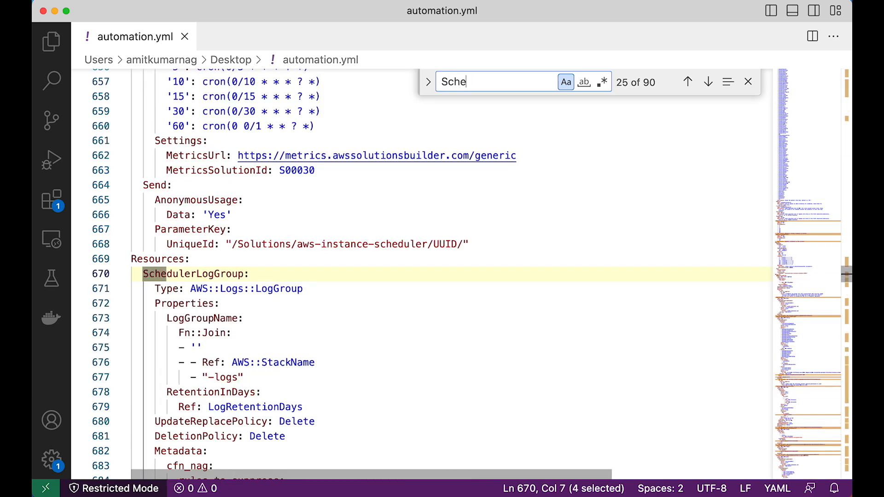
{"action": "type", "text": "dule"}
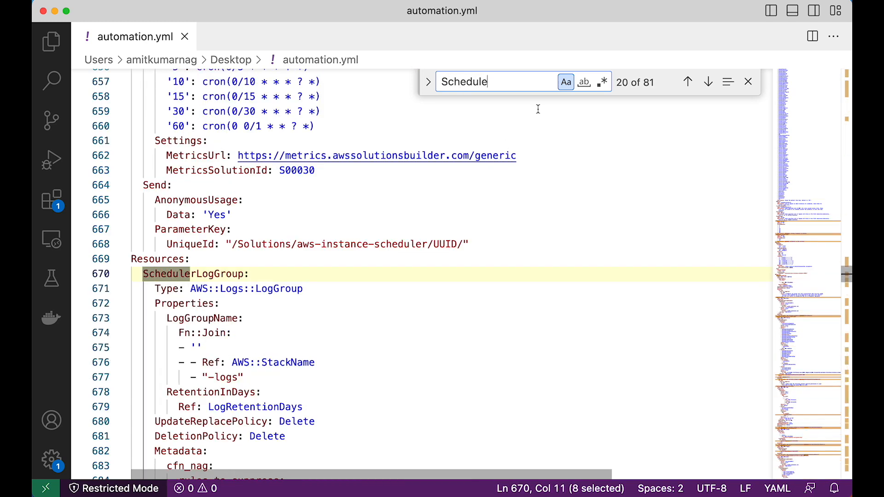
{"action": "left_click", "coordinate": [583, 82]}
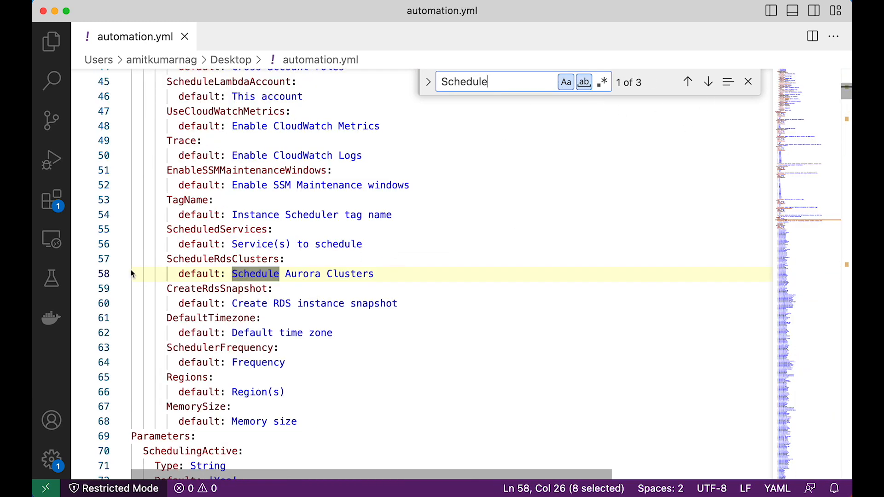
{"action": "left_click", "coordinate": [708, 82]}
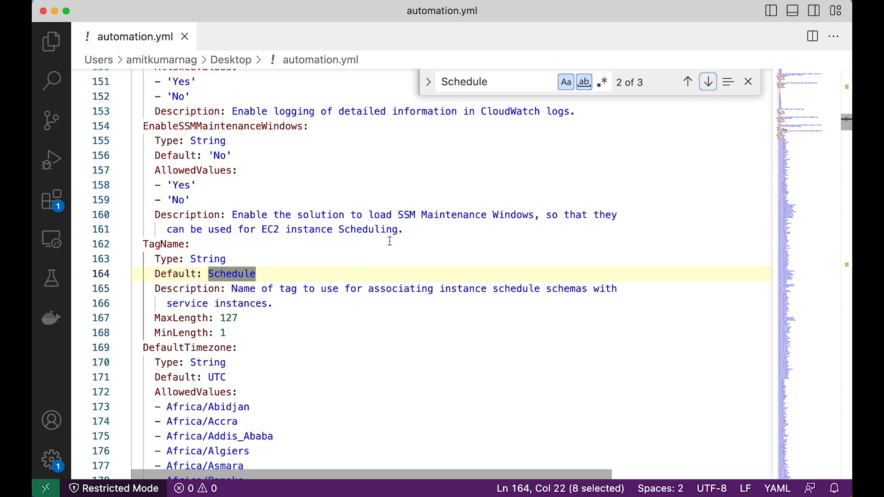
Examine the TagName parameter's default value and description in automation.yml.
{"action": "double_click", "coordinate": [162, 244]}
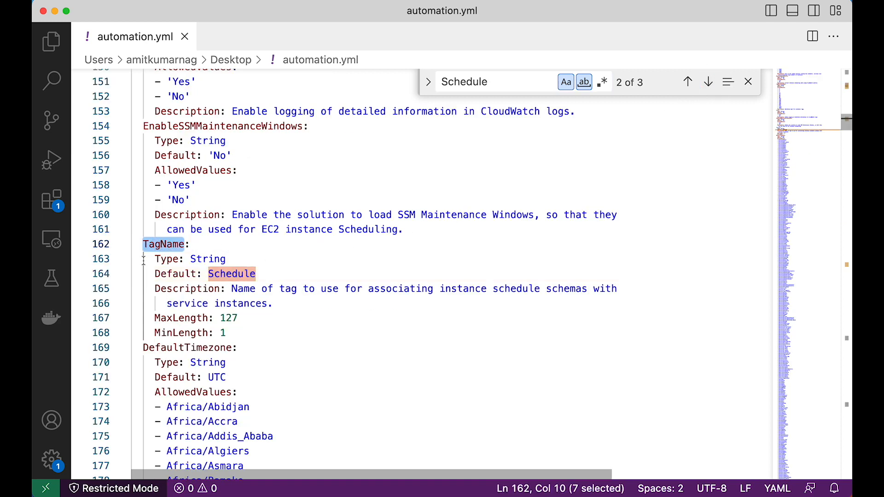
{"action": "left_click_drag", "start_coordinate": [149, 244], "coordinate": [185, 244]}
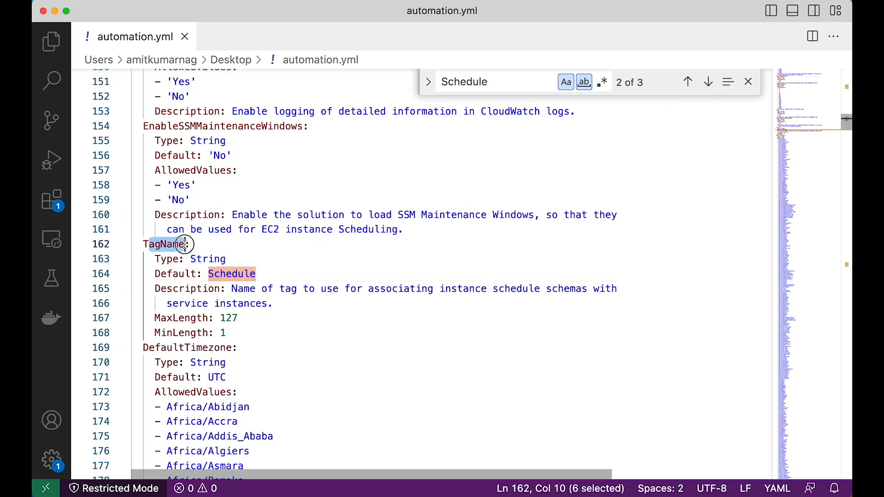
{"action": "double_click", "coordinate": [242, 274]}
{"action": "left_click_drag", "start_coordinate": [233, 289], "coordinate": [615, 299]}
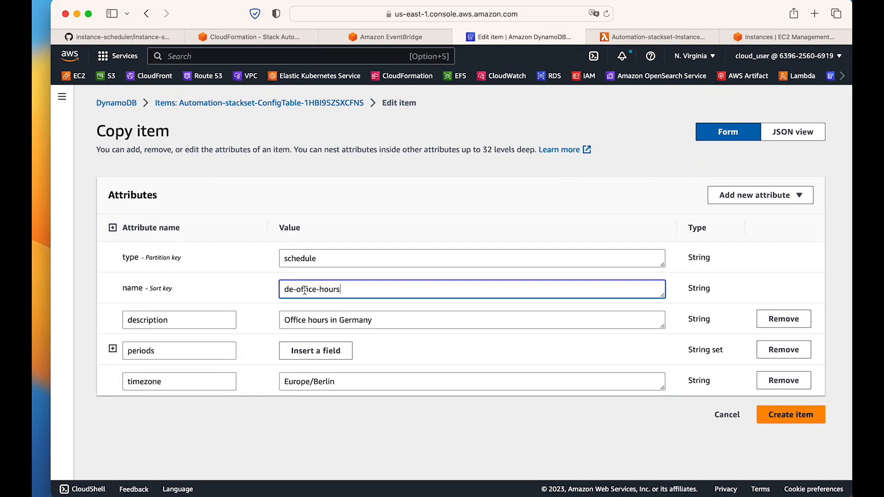
Return to the item copy in the browser, expand its periods, and create the de-office-hours item.
{"action": "left_click", "coordinate": [112, 348]}
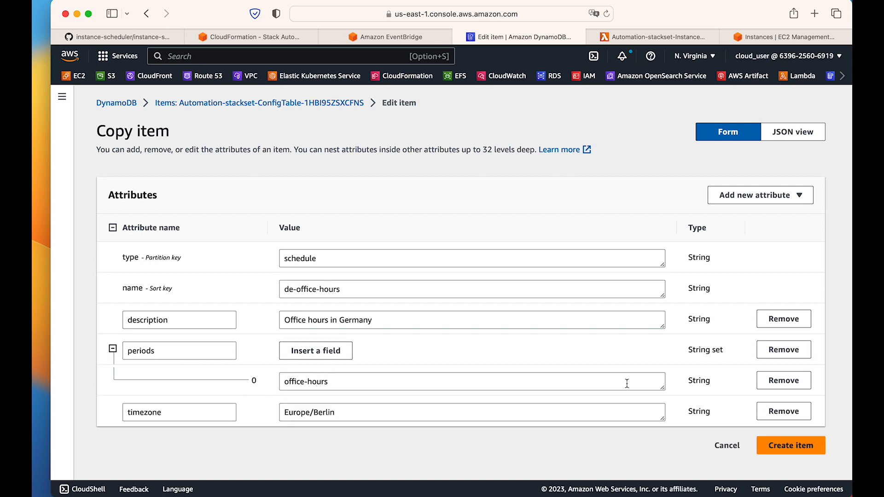
{"action": "left_click", "coordinate": [795, 445]}
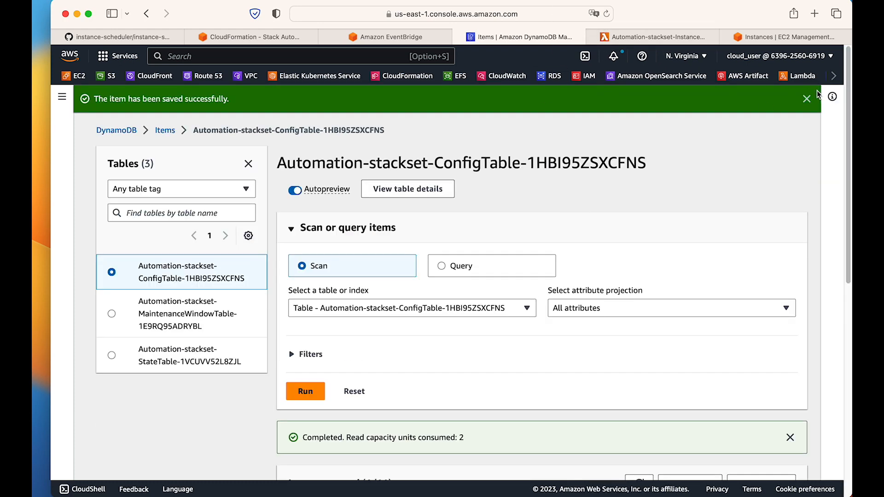
{"action": "left_click", "coordinate": [806, 99]}
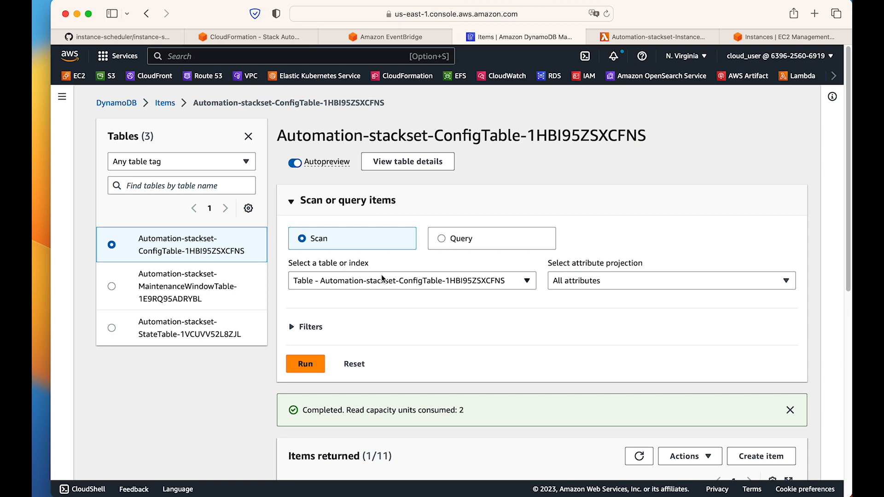
Open the office-hours period item from the ConfigTable and review its begintime and endtime attributes.
{"action": "scroll", "coordinate": [562, 119], "scroll_direction": "down", "scroll_amount": 8}
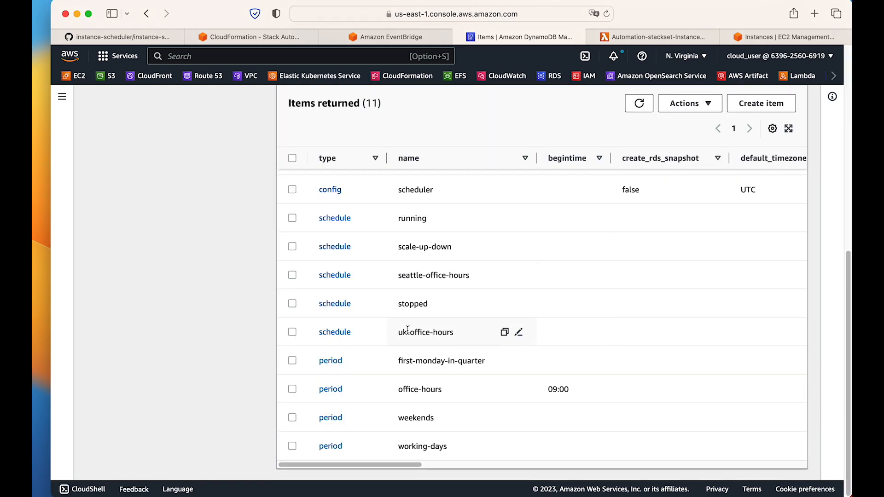
{"action": "left_click", "coordinate": [331, 389]}
{"action": "left_click_drag", "start_coordinate": [313, 317], "coordinate": [270, 313]}
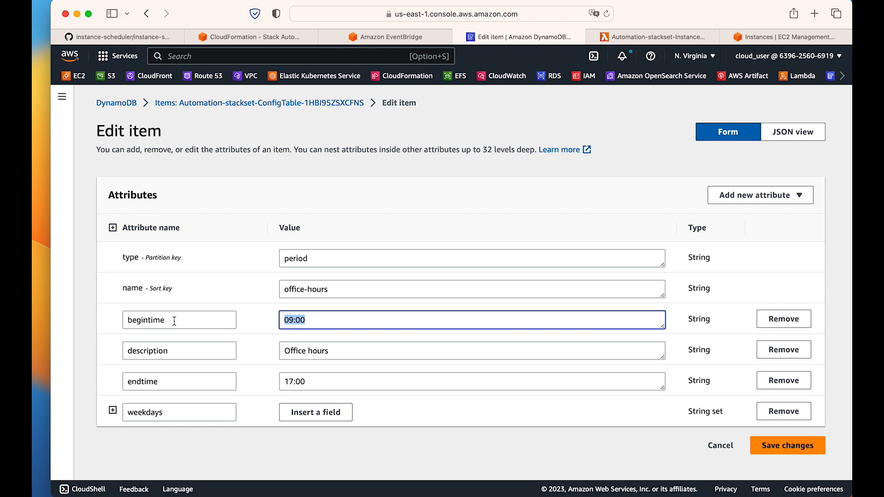
{"action": "left_click_drag", "start_coordinate": [175, 321], "coordinate": [118, 318]}
{"action": "left_click_drag", "start_coordinate": [170, 385], "coordinate": [119, 383]}
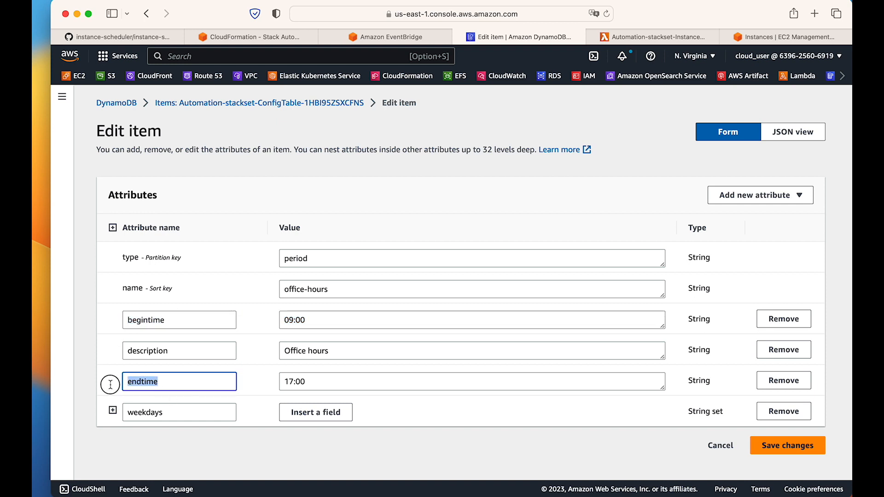
{"action": "left_click", "coordinate": [296, 386]}
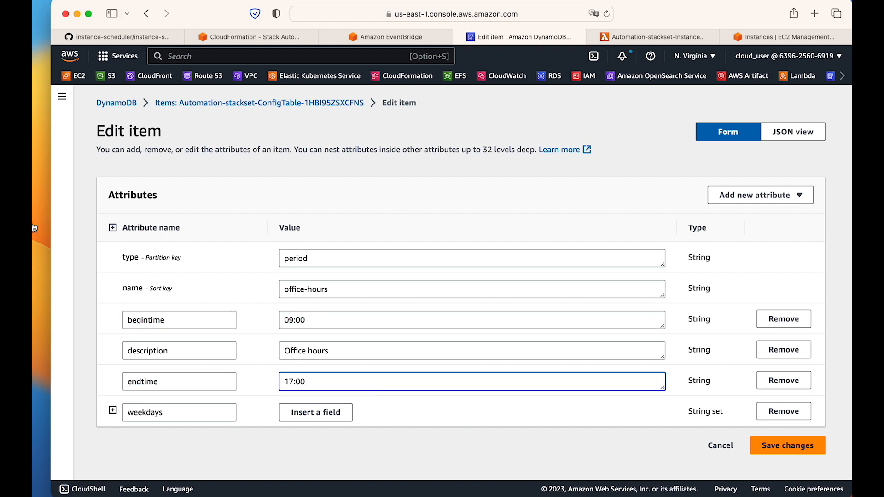
Check Berlin's current time in the Clock app and return to the office-hours period in the browser.
{"action": "mouse_move", "coordinate": [34, 228]}
{"action": "left_click", "coordinate": [37, 350]}
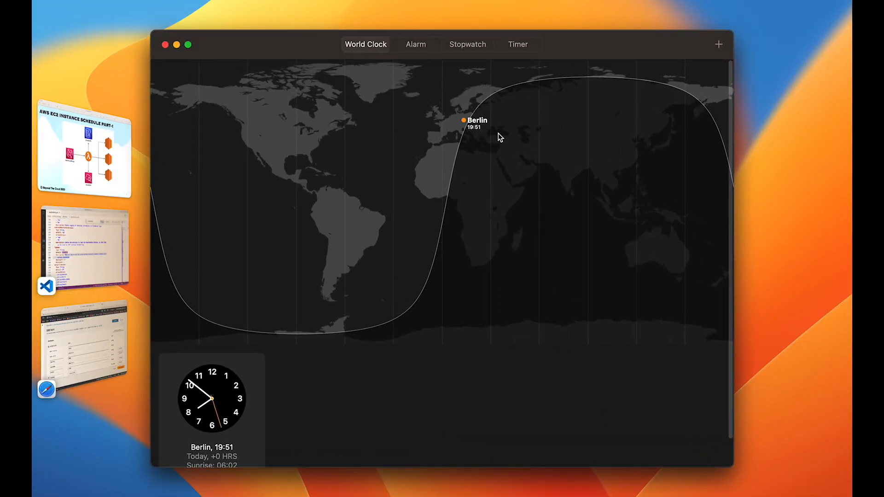
{"action": "left_click", "coordinate": [114, 358]}
Set the office-hours period's begintime to 19:55 and endtime to 19:58, and save the changes.
{"action": "left_click_drag", "start_coordinate": [310, 321], "coordinate": [272, 317]}
{"action": "type", "text": "19:55"}
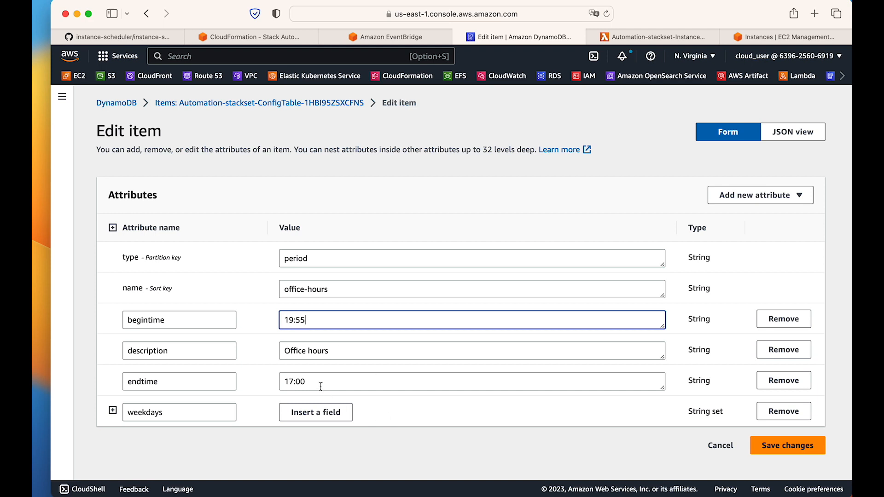
{"action": "left_click_drag", "start_coordinate": [317, 382], "coordinate": [262, 381]}
{"action": "type", "text": "19:58"}
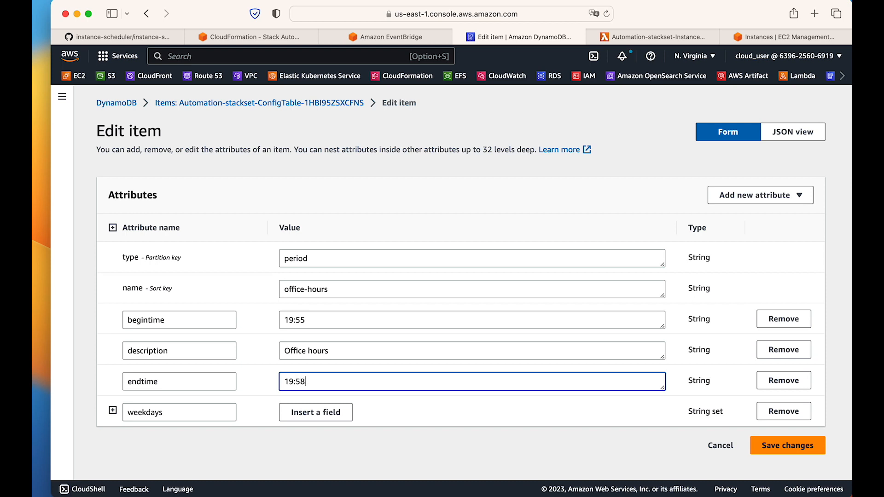
{"action": "left_click_drag", "start_coordinate": [326, 320], "coordinate": [252, 321]}
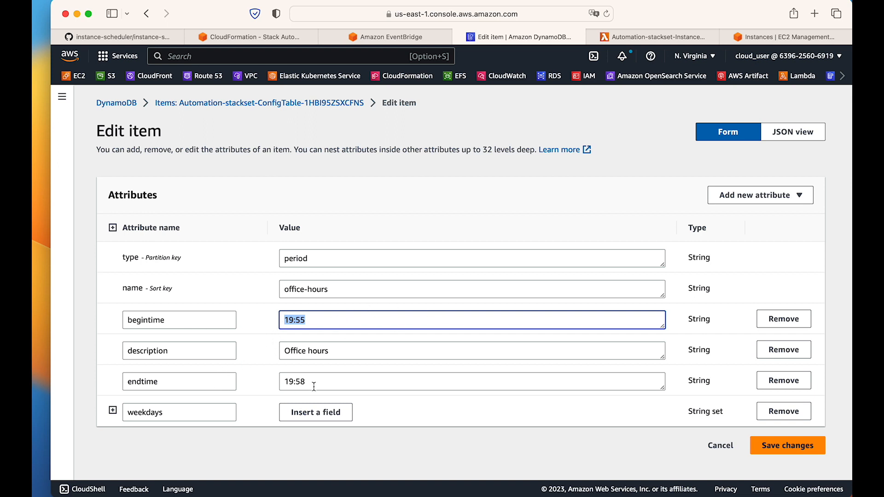
{"action": "left_click_drag", "start_coordinate": [315, 382], "coordinate": [256, 379]}
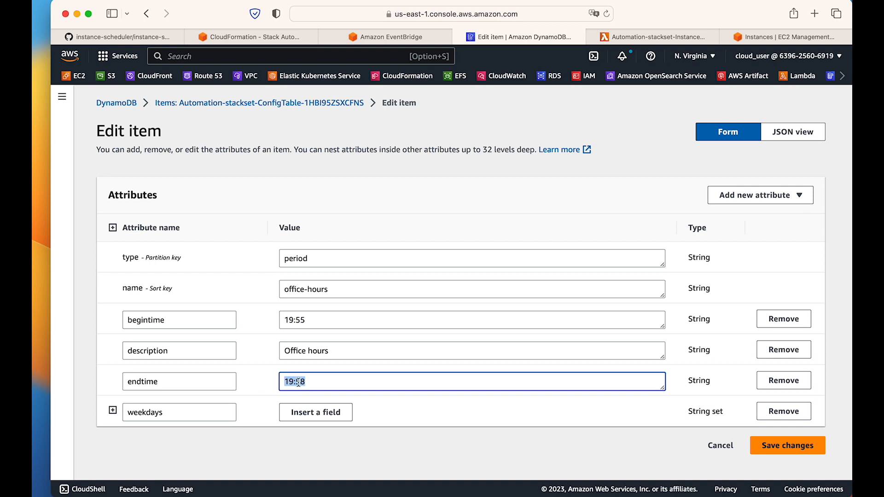
{"action": "left_click", "coordinate": [450, 393]}
{"action": "left_click", "coordinate": [783, 446]}
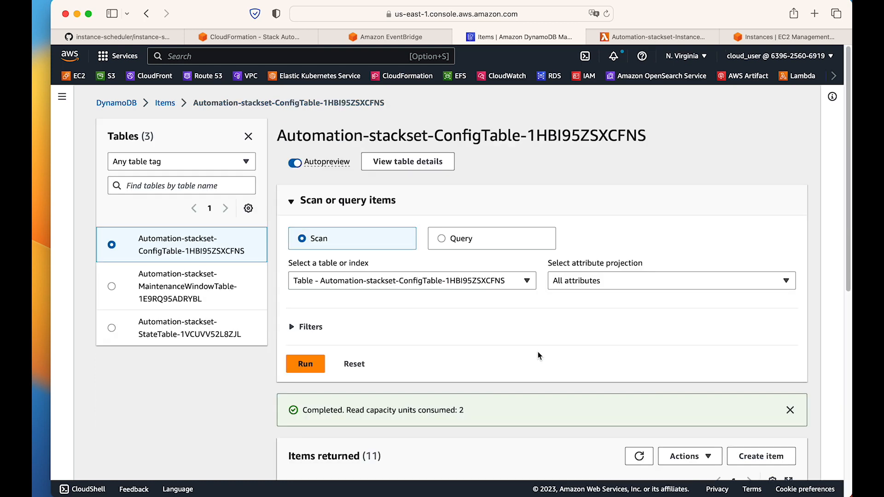
{"action": "left_click", "coordinate": [806, 100]}
{"action": "scroll", "coordinate": [523, 316], "scroll_direction": "down", "scroll_amount": 8}
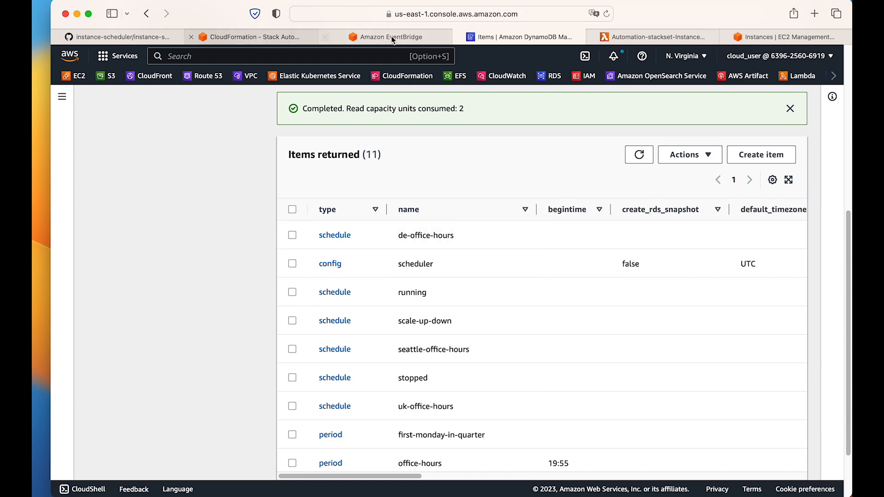
Go to the EC2 instances list and open tag management for the Linux instance i-0cfe9e235fcbe38f6.
{"action": "left_click", "coordinate": [771, 37]}
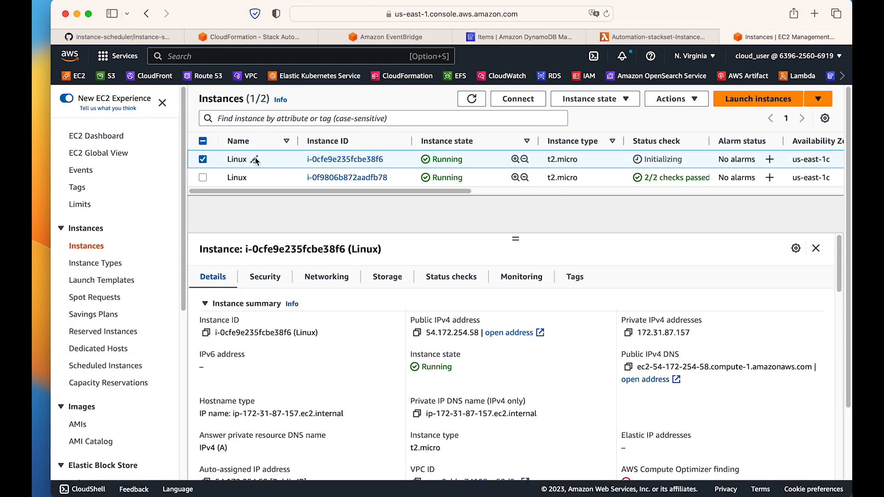
{"action": "left_click", "coordinate": [203, 160]}
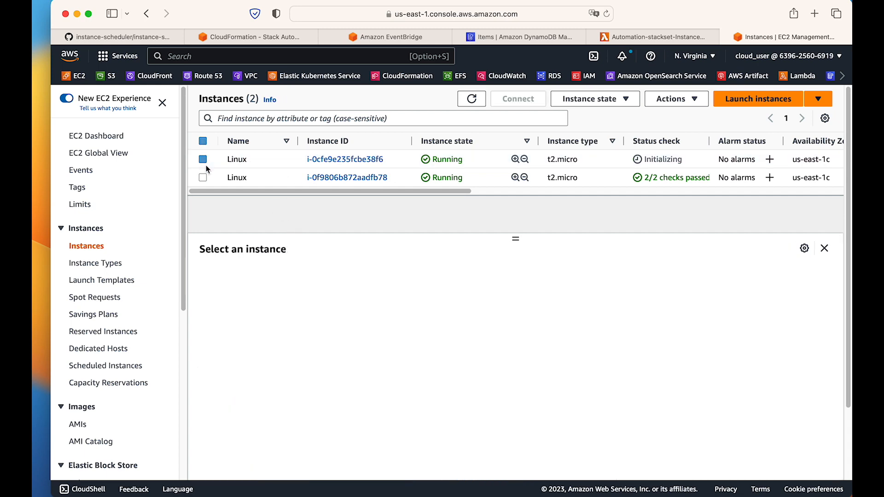
{"action": "left_click", "coordinate": [203, 160]}
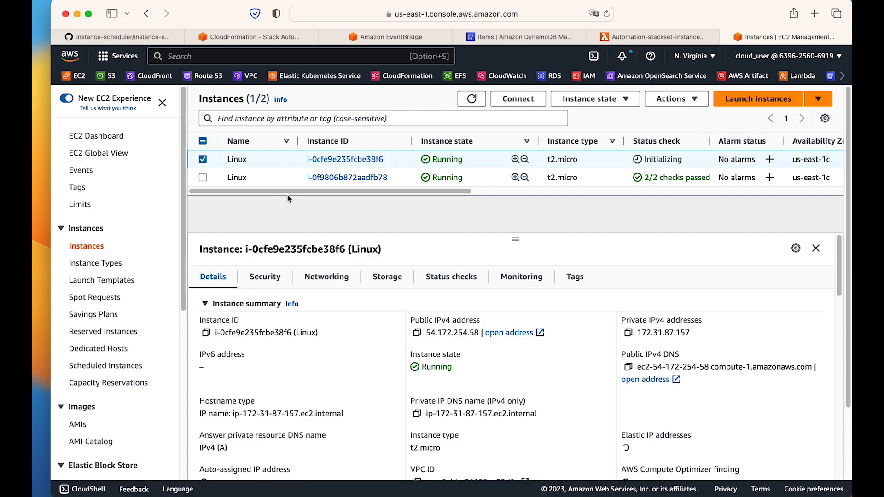
{"action": "left_click", "coordinate": [569, 283]}
{"action": "left_click", "coordinate": [777, 317]}
Add a tag with key Schedule and value de-office-hours to the instance, save it, and dismiss the notification.
{"action": "left_click", "coordinate": [154, 243]}
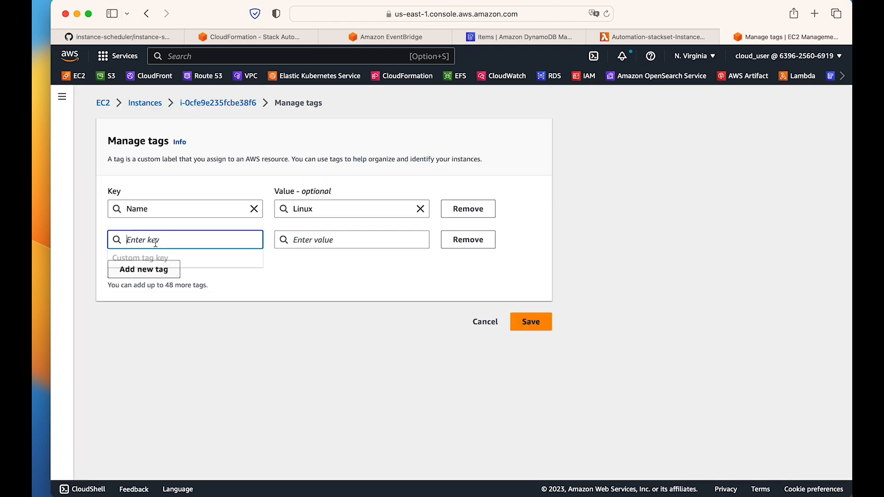
{"action": "type", "text": "Schedule"}
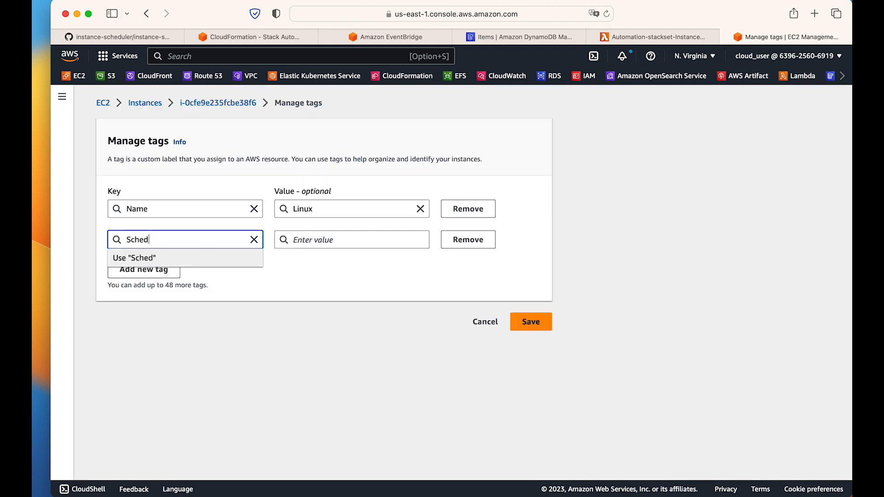
{"action": "left_click", "coordinate": [361, 237]}
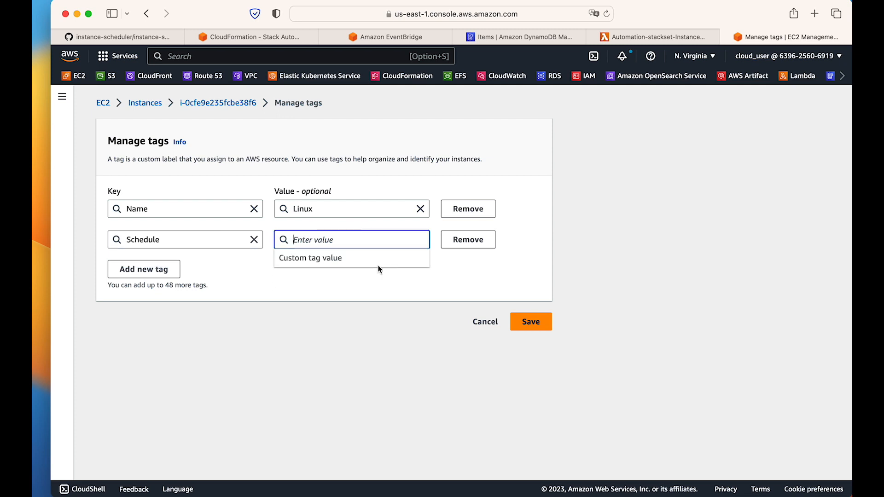
{"action": "type", "text": "de-office-hours"}
{"action": "left_click", "coordinate": [333, 271]}
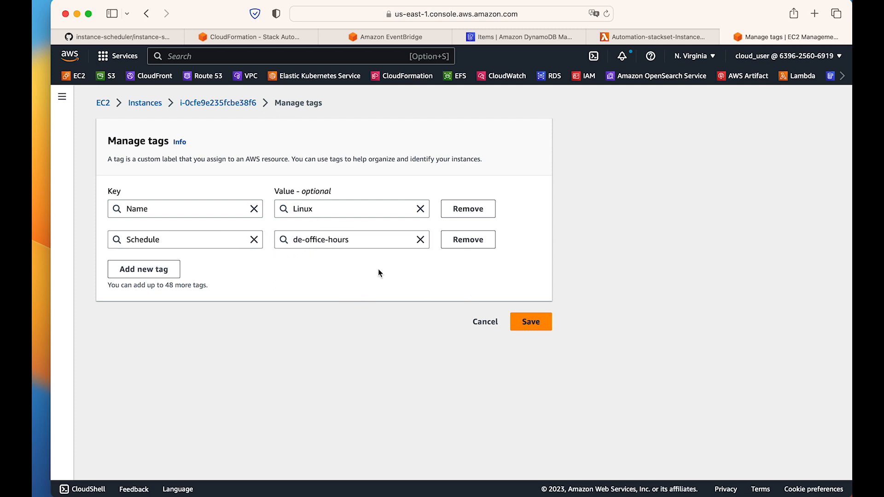
{"action": "triple_click", "coordinate": [355, 245]}
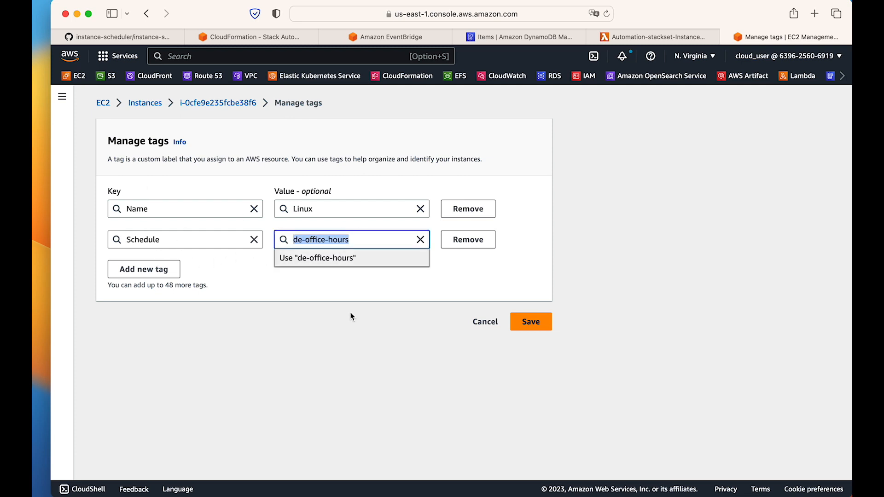
{"action": "left_click", "coordinate": [270, 265]}
{"action": "left_click", "coordinate": [530, 325]}
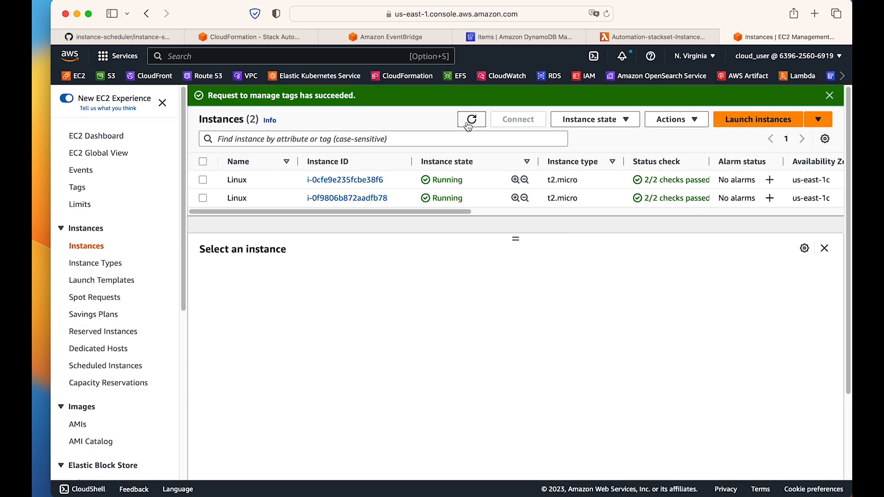
{"action": "left_click", "coordinate": [829, 96]}
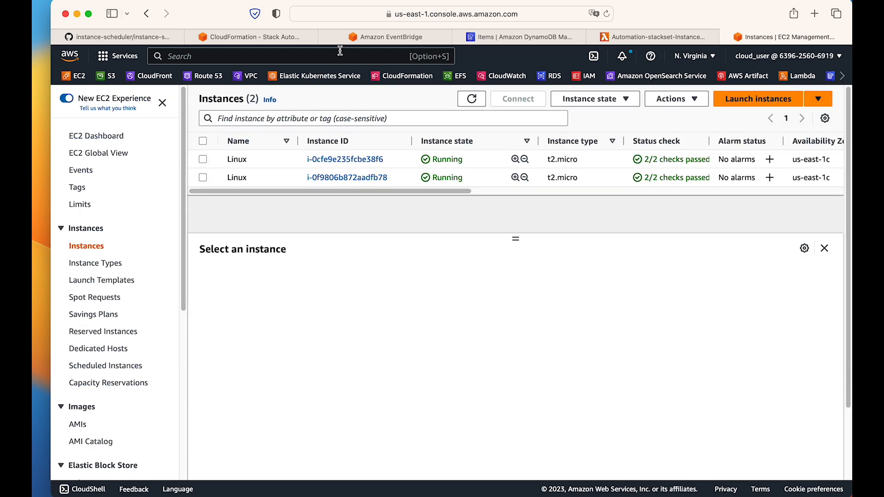
Edit the Automation-stackset SchedulerRule's schedule in EventBridge to run at a regular rate of 1 minute.
{"action": "left_click", "coordinate": [417, 40]}
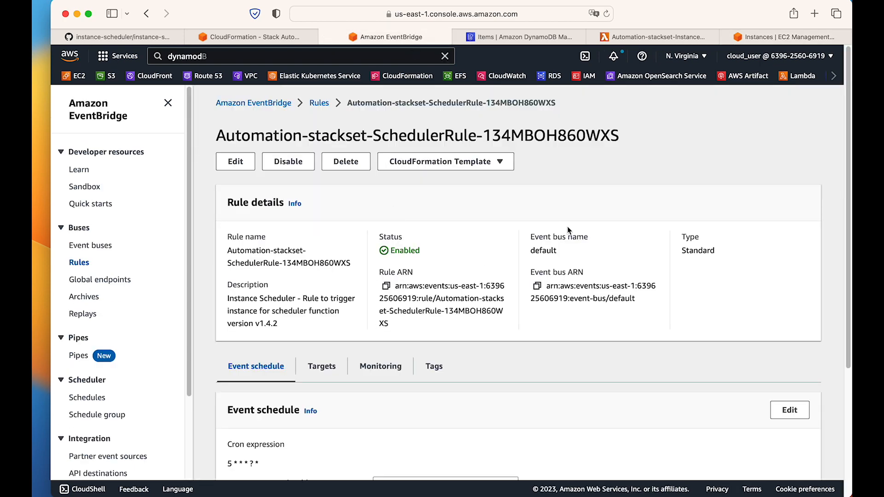
{"action": "scroll", "coordinate": [567, 231], "scroll_direction": "down", "scroll_amount": 5}
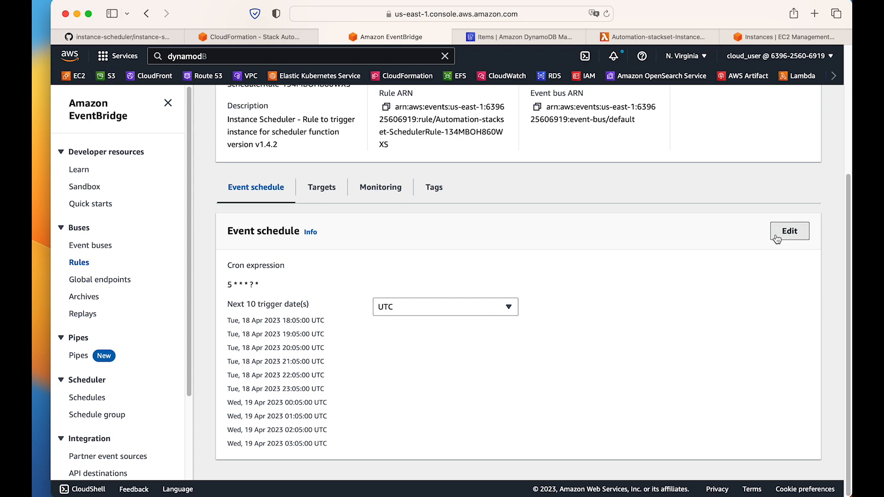
{"action": "left_click", "coordinate": [789, 231]}
{"action": "left_click", "coordinate": [522, 273]}
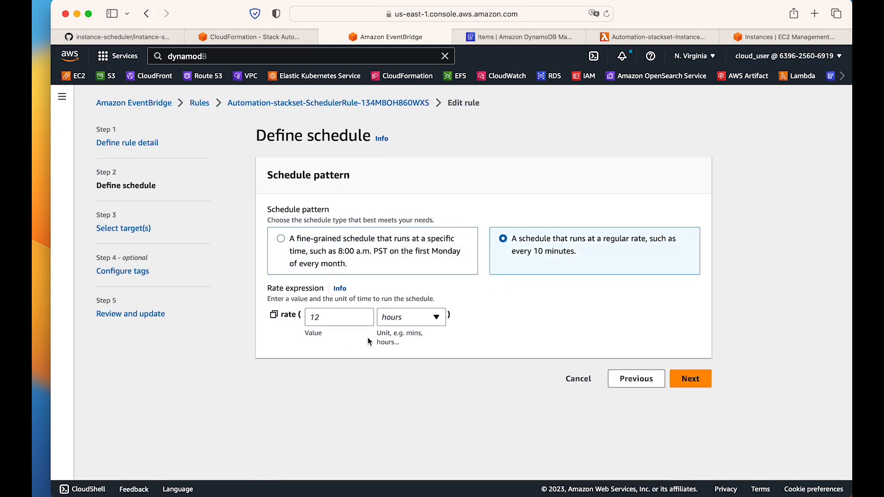
{"action": "left_click", "coordinate": [353, 315]}
{"action": "type", "text": "1"}
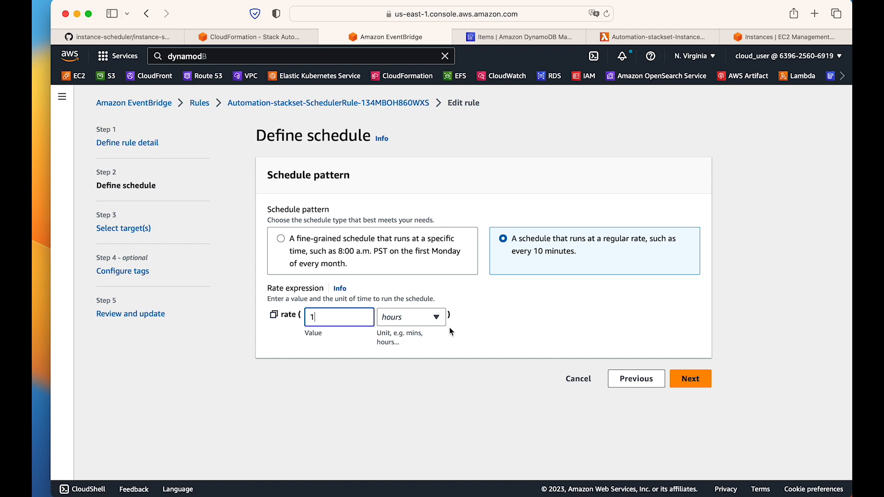
{"action": "left_click", "coordinate": [411, 319]}
{"action": "left_click", "coordinate": [398, 336]}
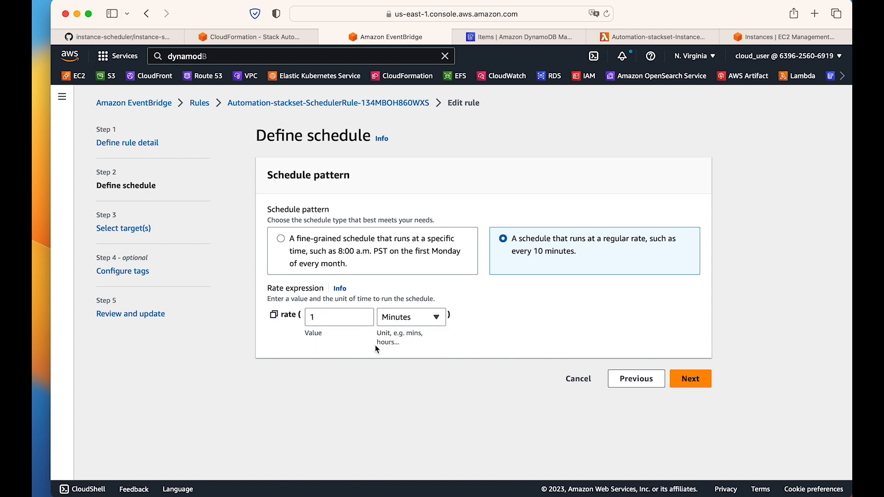
Keep the rule's existing target and tags, update the rule, dismiss the notification, and check its fixed rate.
{"action": "left_click", "coordinate": [696, 379]}
{"action": "scroll", "coordinate": [499, 353], "scroll_direction": "down", "scroll_amount": 3}
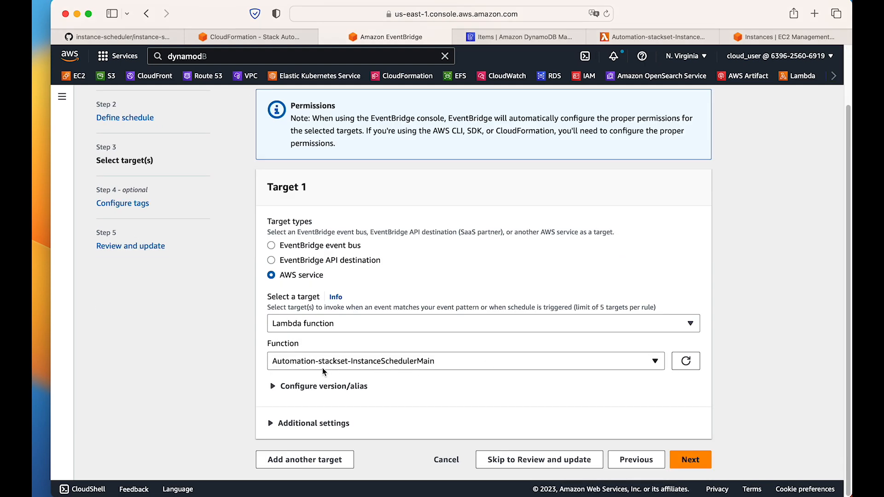
{"action": "left_click", "coordinate": [690, 460]}
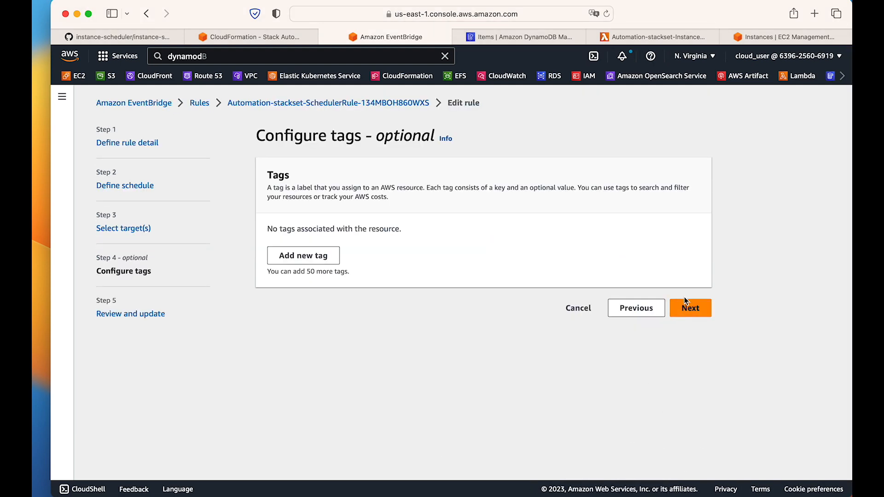
{"action": "left_click", "coordinate": [688, 307]}
{"action": "scroll", "coordinate": [653, 371], "scroll_direction": "down", "scroll_amount": 10}
{"action": "left_click", "coordinate": [677, 460]}
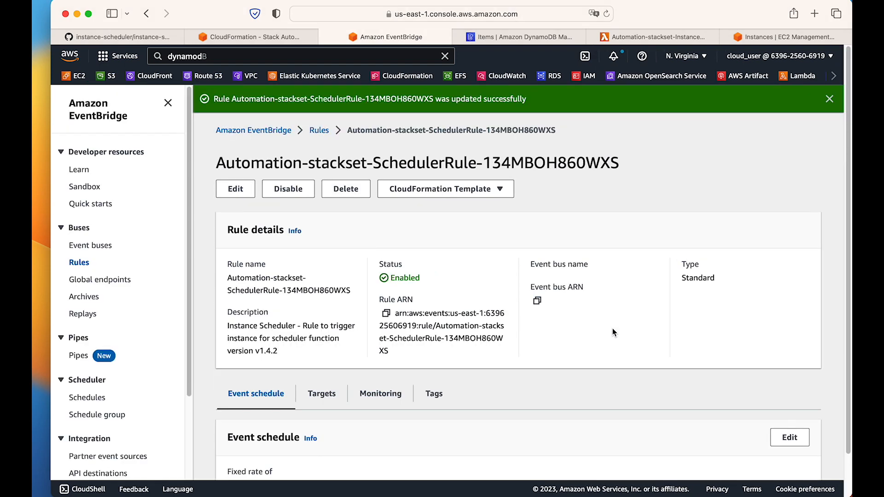
{"action": "left_click", "coordinate": [834, 104]}
{"action": "scroll", "coordinate": [681, 252], "scroll_direction": "down", "scroll_amount": 1}
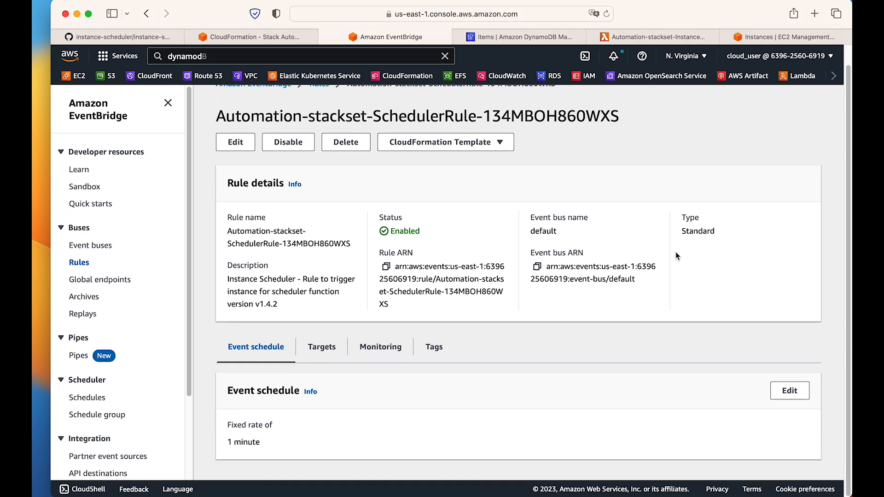
{"action": "left_click_drag", "start_coordinate": [229, 443], "coordinate": [331, 442]}
Check the Schedule tag's value on the Linux instance i-0cfe9e235fcbe38f6 in the EC2 instances list.
{"action": "left_click", "coordinate": [785, 37]}
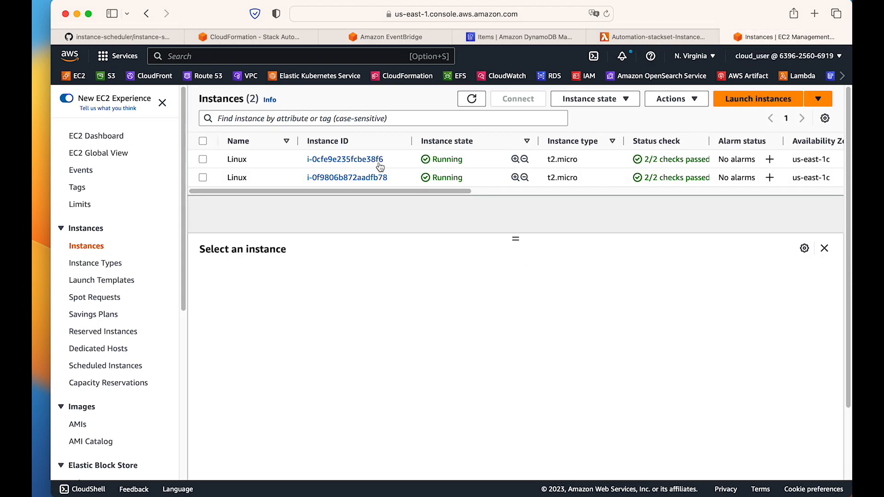
{"action": "left_click", "coordinate": [239, 161]}
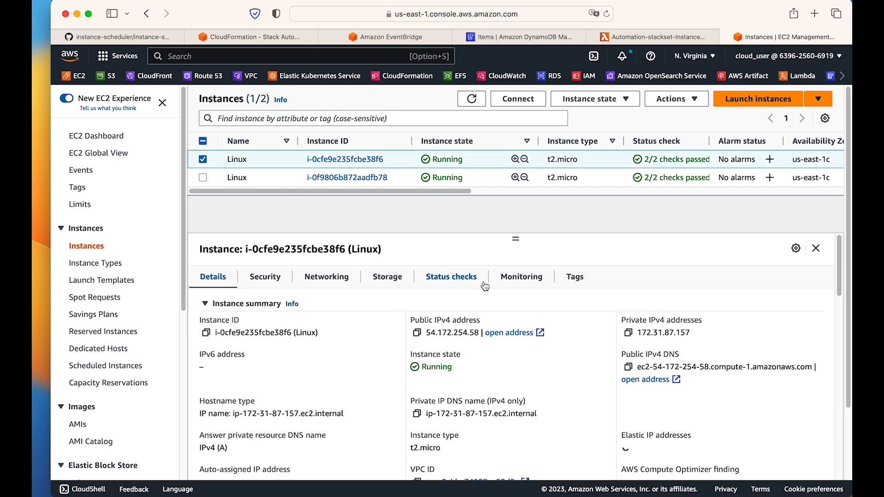
{"action": "left_click", "coordinate": [584, 280]}
{"action": "left_click_drag", "start_coordinate": [277, 373], "coordinate": [357, 373]}
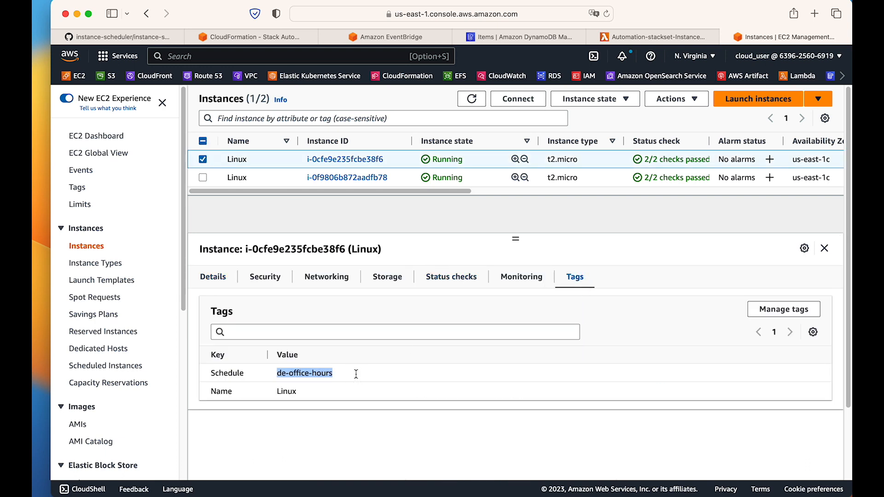
Review the office-hours period's begintime in the DynamoDB items, and compare it with Berlin's current time in the Clock app.
{"action": "left_click", "coordinate": [524, 36]}
{"action": "scroll", "coordinate": [459, 396], "scroll_direction": "down", "scroll_amount": 2}
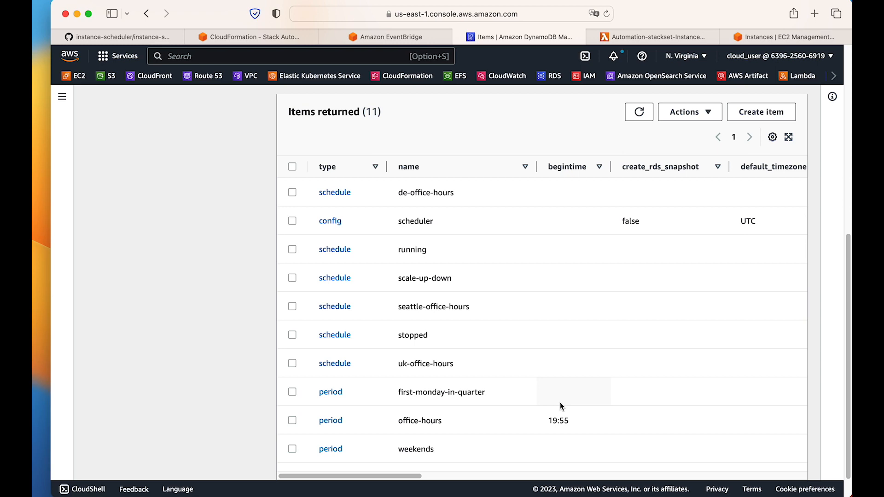
{"action": "mouse_move", "coordinate": [34, 244]}
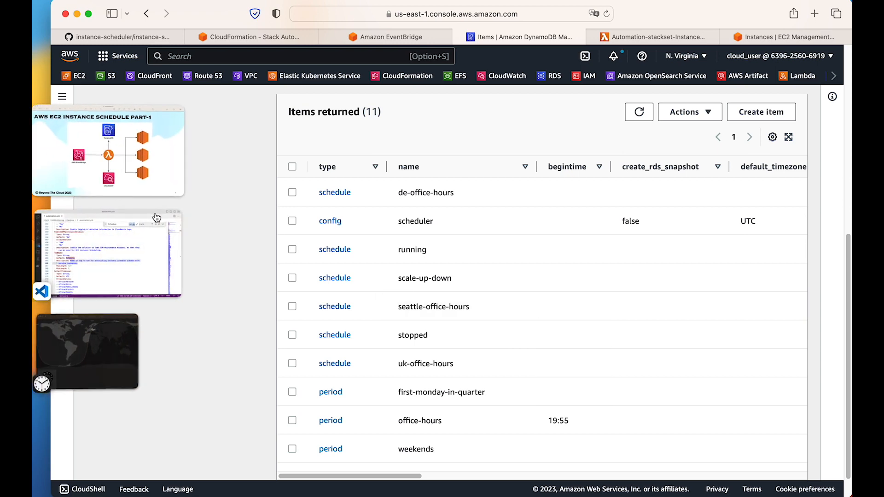
{"action": "left_click", "coordinate": [91, 352]}
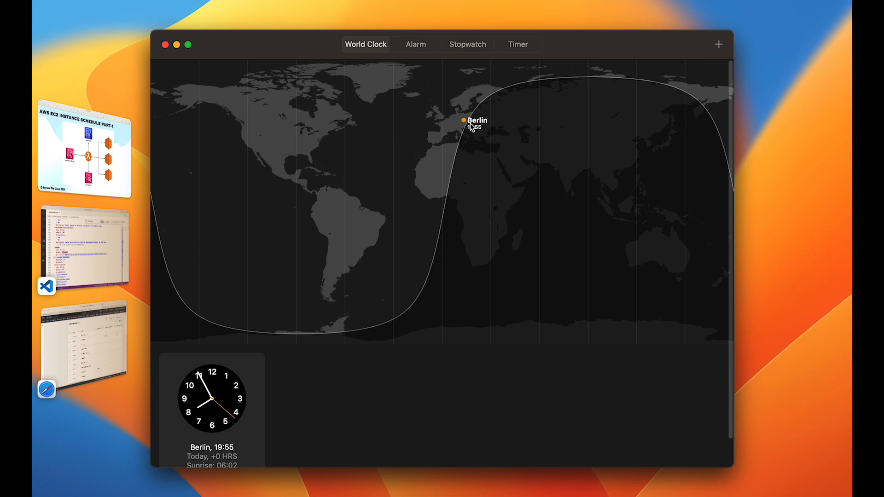
{"action": "left_click", "coordinate": [84, 348]}
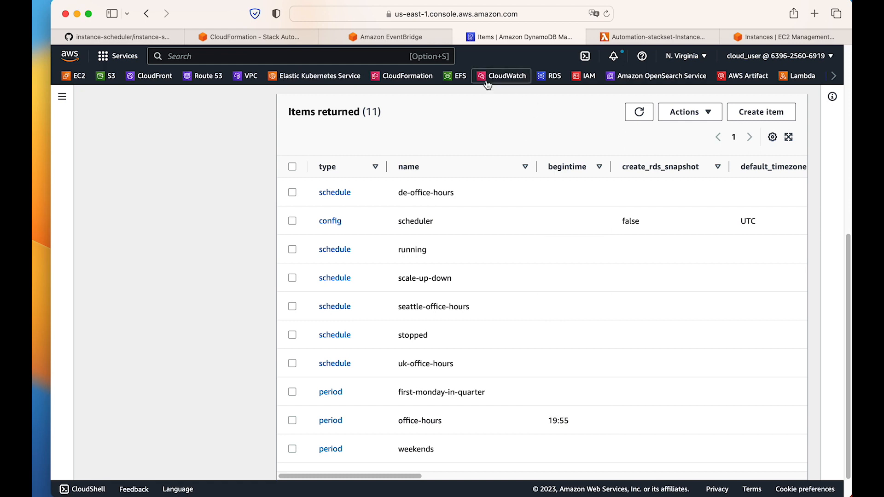
Refresh the EC2 instances list and recheck the Schedule tag of instance i-0cfe9e235fcbe38f6.
{"action": "left_click", "coordinate": [772, 31]}
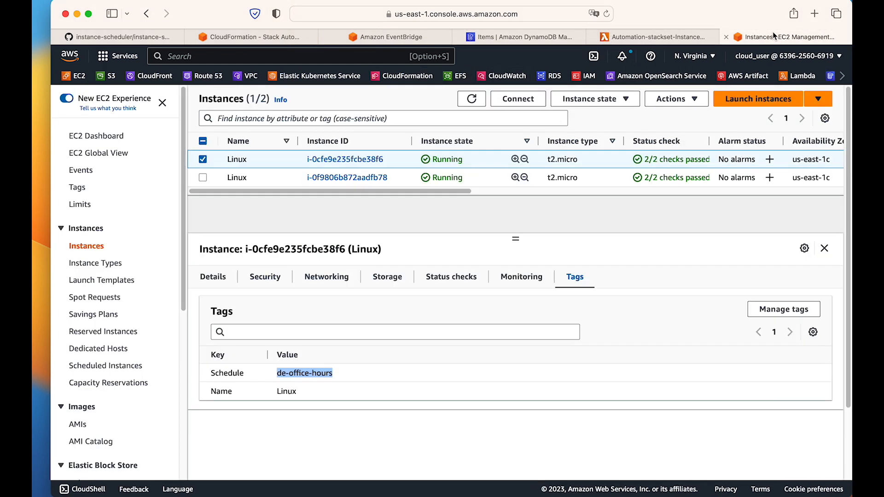
{"action": "left_click", "coordinate": [476, 105]}
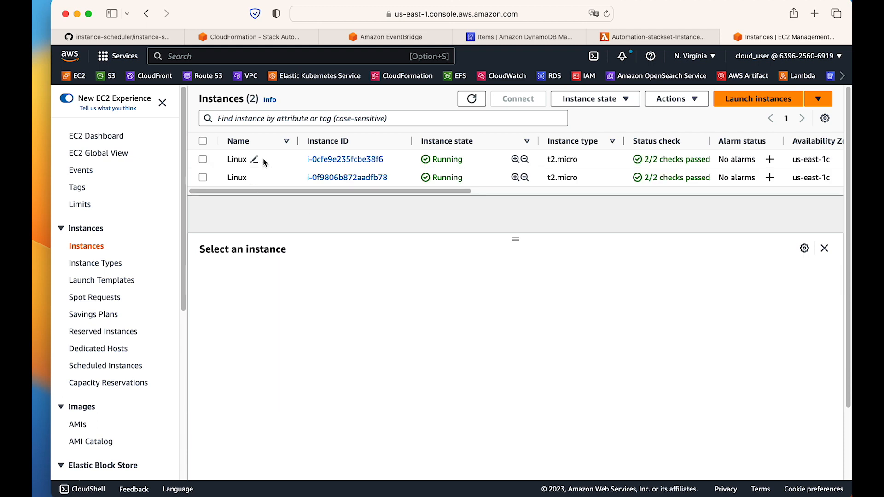
{"action": "left_click", "coordinate": [257, 160]}
{"action": "left_click", "coordinate": [575, 276]}
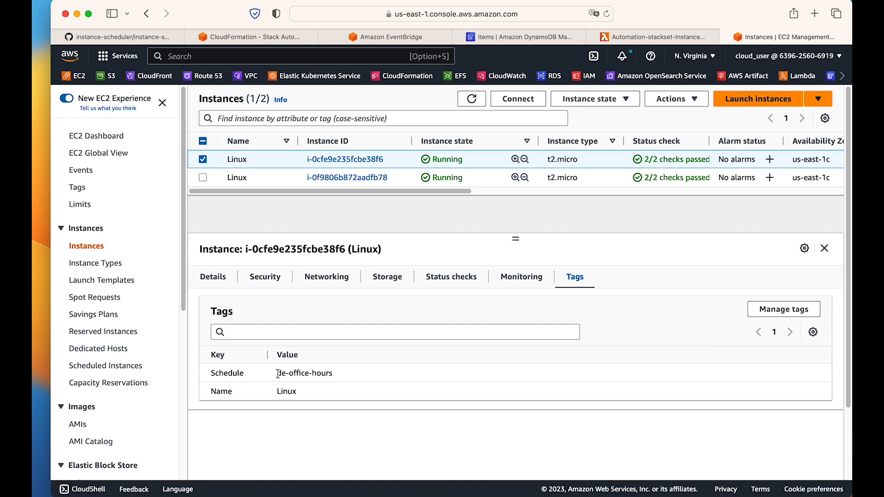
{"action": "left_click_drag", "start_coordinate": [278, 374], "coordinate": [336, 373]}
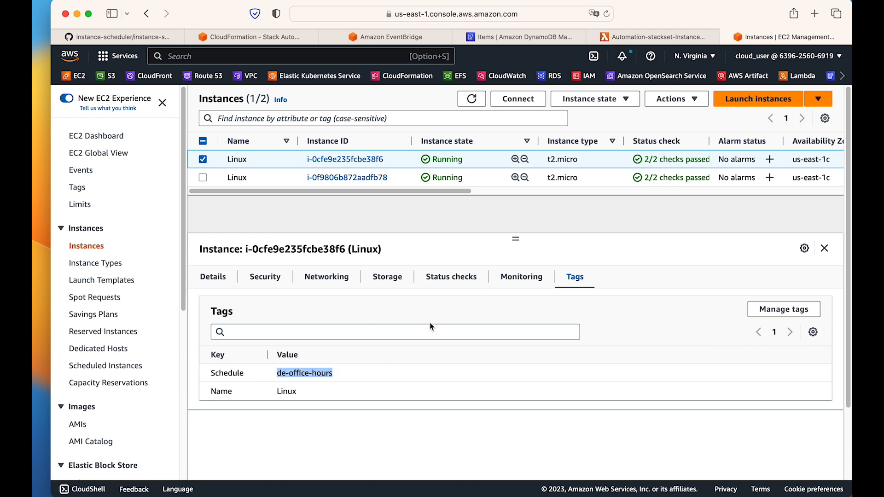
Compare the schedule and period items in the DynamoDB table with the instance's Schedule tag.
{"action": "left_click", "coordinate": [522, 42]}
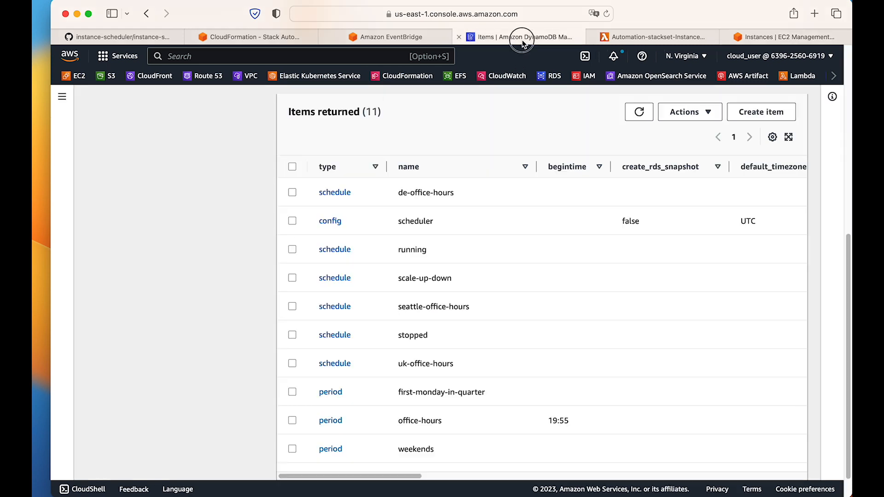
{"action": "left_click_drag", "start_coordinate": [408, 479], "coordinate": [377, 476]}
{"action": "left_click", "coordinate": [775, 37]}
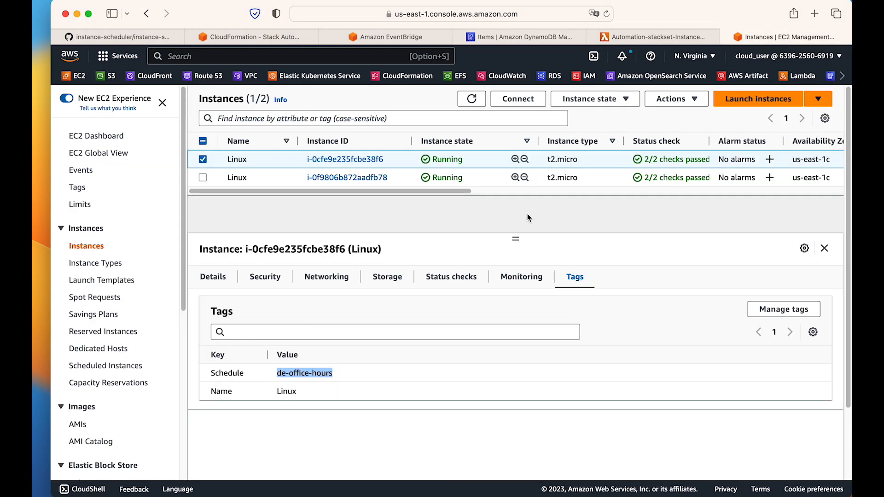
{"action": "left_click", "coordinate": [289, 374]}
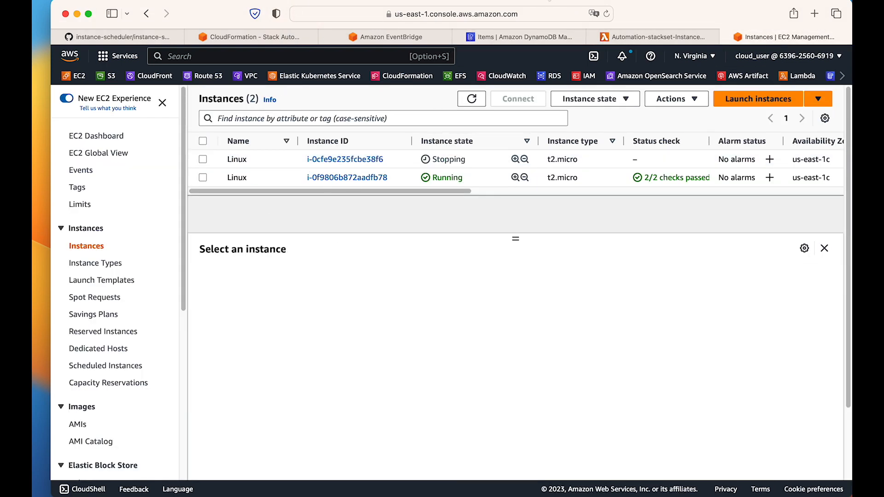
Refresh the EC2 instances list and check Berlin's current time in the Clock app before returning to the browser.
{"action": "left_click", "coordinate": [472, 99]}
{"action": "mouse_move", "coordinate": [65, 312]}
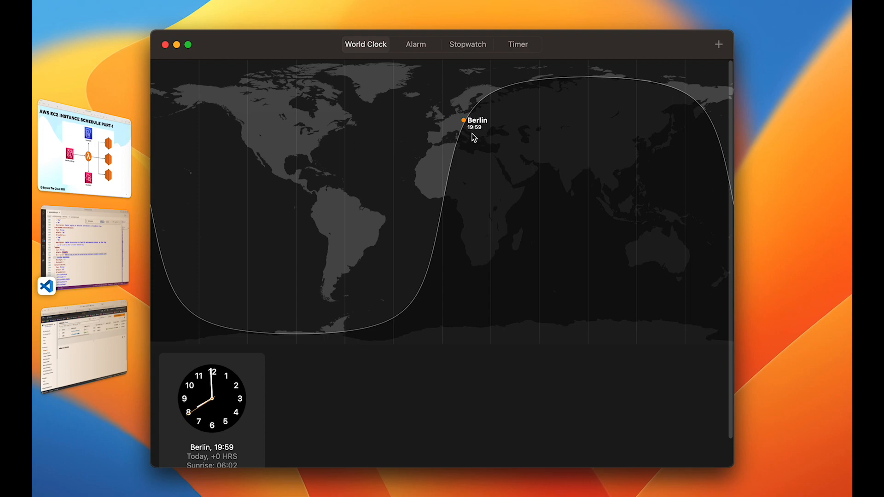
{"action": "left_click", "coordinate": [100, 361]}
Refresh the EC2 instances list again and examine the state of instance i-0cfe9e235fcbe38f6.
{"action": "left_click", "coordinate": [472, 99]}
{"action": "double_click", "coordinate": [440, 165]}
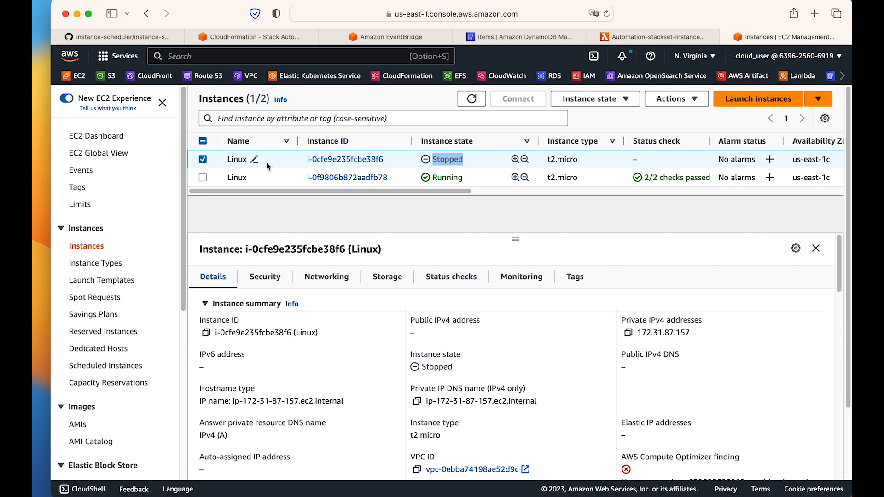
{"action": "left_click", "coordinate": [203, 159]}
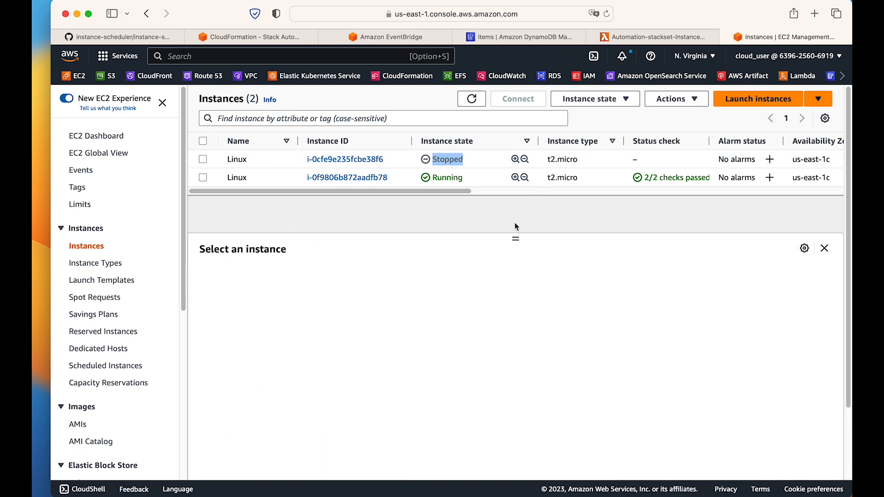
{"action": "left_click", "coordinate": [495, 223]}
{"action": "left_click", "coordinate": [448, 160]}
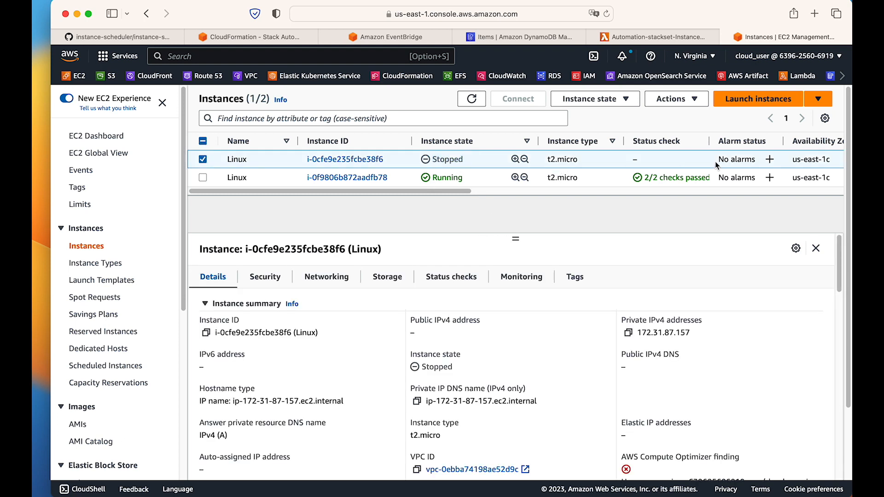
Open the office-hours period item in DynamoDB for editing, and check Berlin's current time in the Clock app.
{"action": "left_click", "coordinate": [516, 38]}
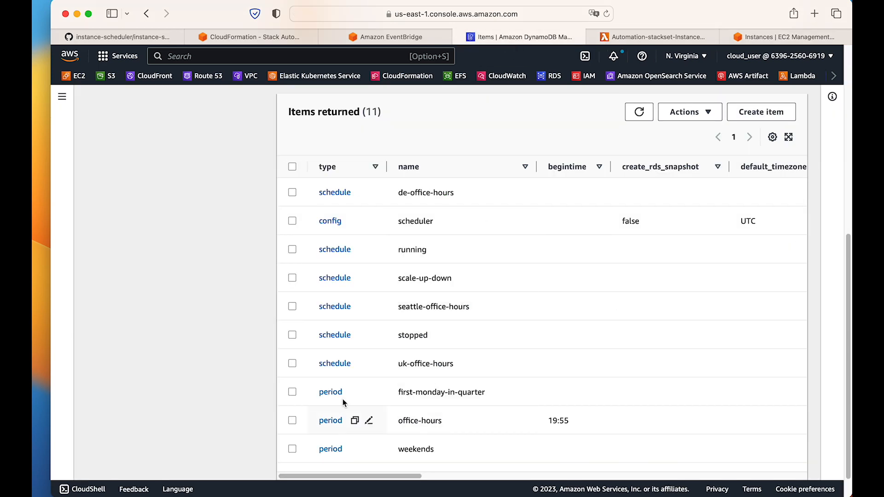
{"action": "left_click", "coordinate": [331, 421]}
{"action": "left_click_drag", "start_coordinate": [306, 319], "coordinate": [259, 315]}
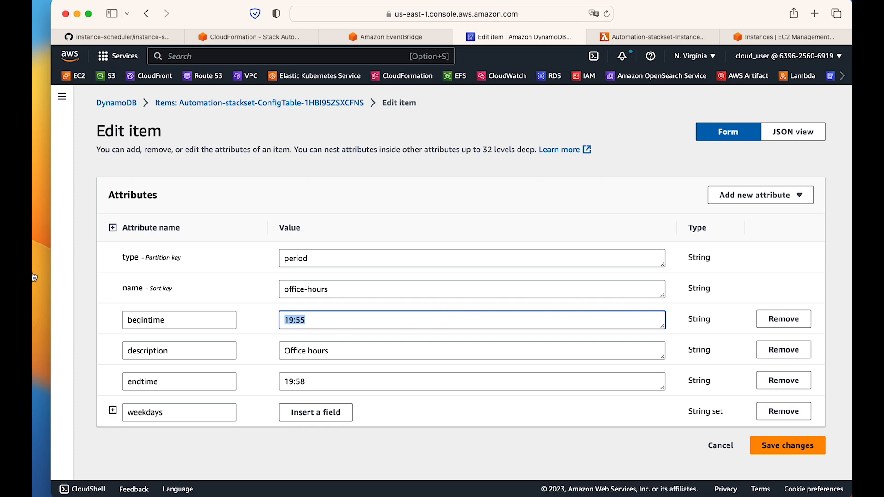
{"action": "mouse_move", "coordinate": [33, 277]}
{"action": "left_click", "coordinate": [94, 352]}
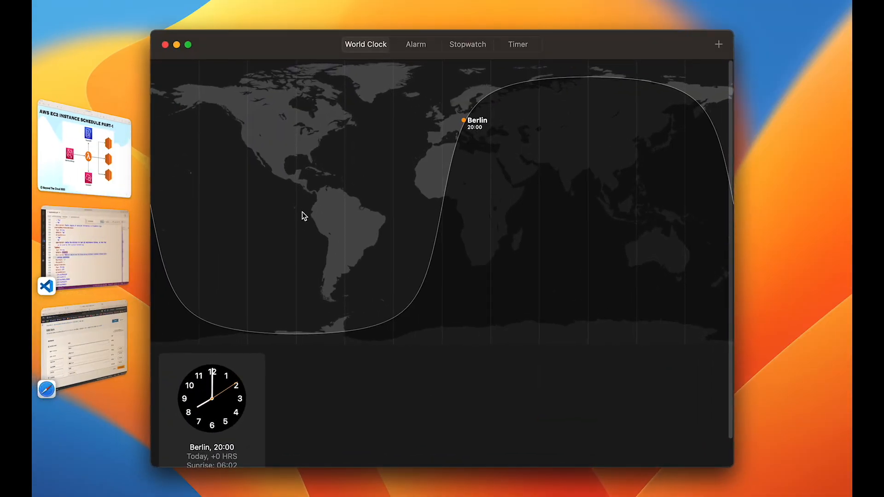
{"action": "left_click", "coordinate": [83, 330]}
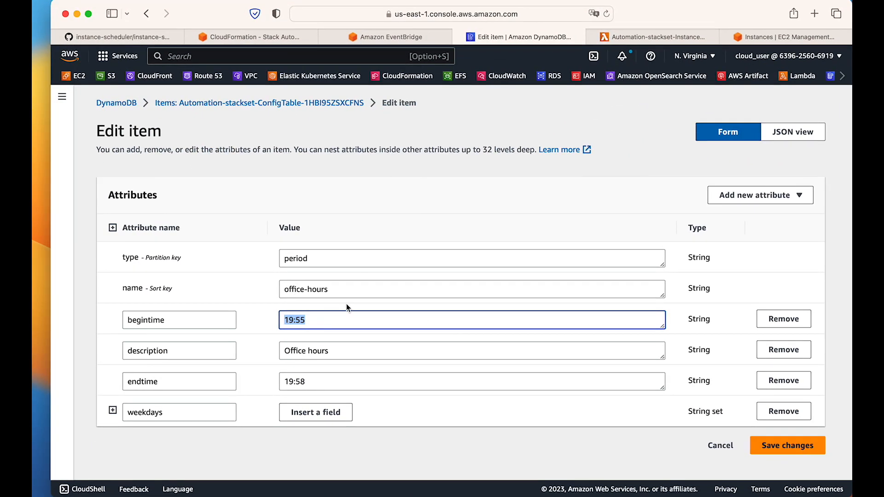
Set the office-hours period's begintime to 20:02 and endtime to 20:04, save the changes, and dismiss the notification.
{"action": "type", "text": "20:02"}
{"action": "left_click_drag", "start_coordinate": [308, 384], "coordinate": [265, 378]}
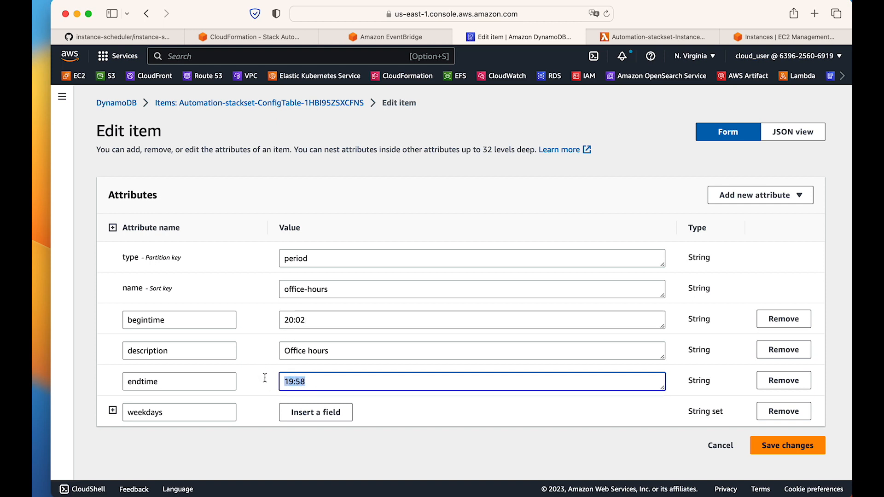
{"action": "type", "text": "20:04"}
{"action": "left_click", "coordinate": [787, 445]}
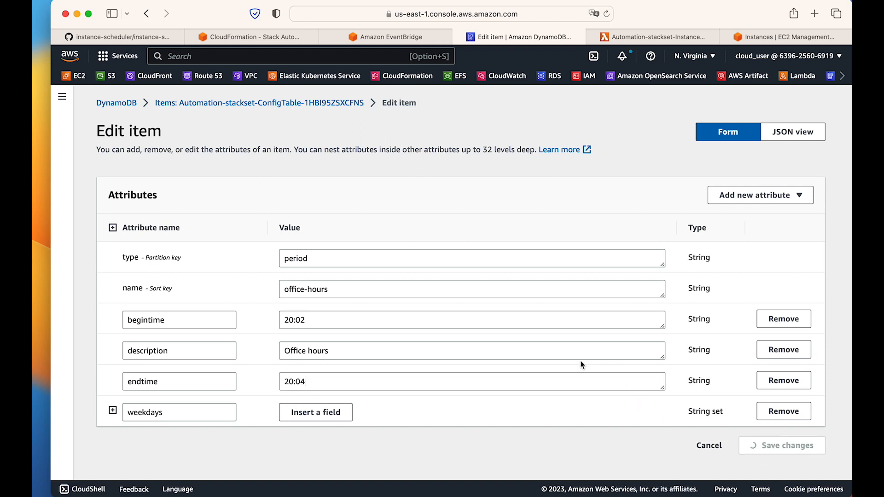
{"action": "scroll", "coordinate": [409, 359], "scroll_direction": "down", "scroll_amount": 5}
{"action": "scroll", "coordinate": [408, 360], "scroll_direction": "up", "scroll_amount": 5}
{"action": "left_click", "coordinate": [808, 99]}
Review the saved office-hours period in the DynamoDB items list and check Berlin's time in the Clock app.
{"action": "scroll", "coordinate": [504, 331], "scroll_direction": "down", "scroll_amount": 5}
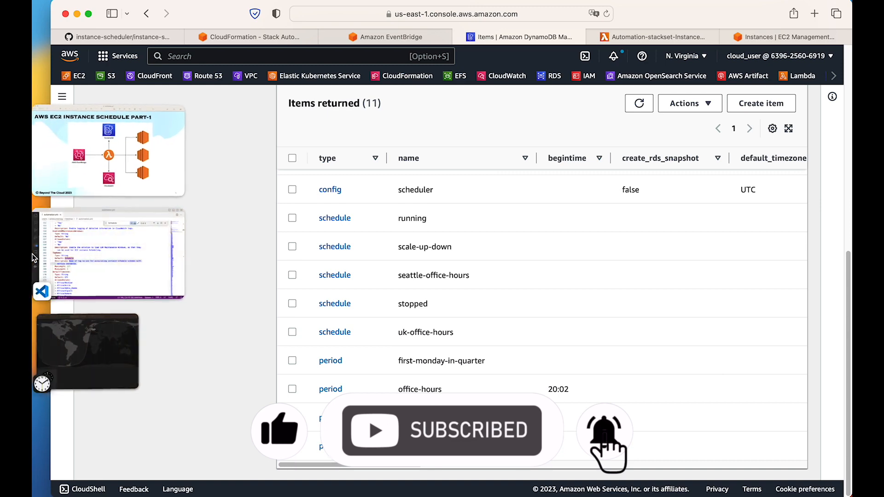
{"action": "left_click", "coordinate": [87, 354]}
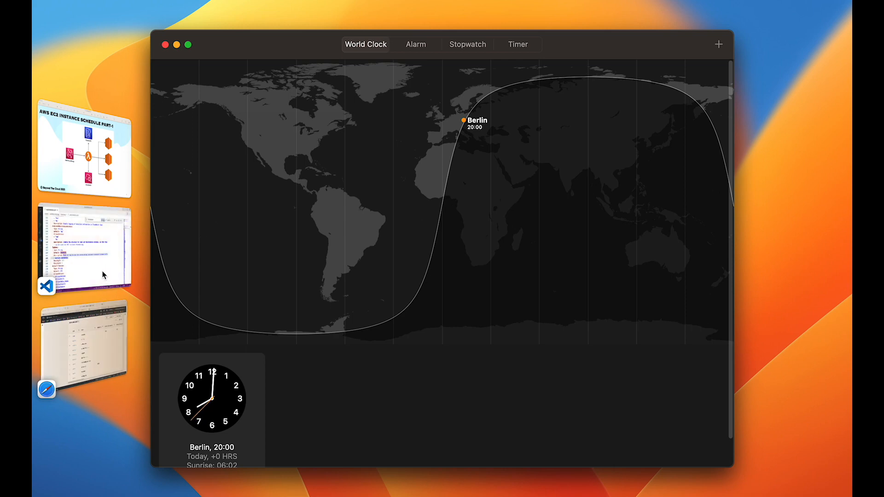
Return to the browser, refresh the EC2 instances list, and check Berlin's time in the Clock app.
{"action": "left_click", "coordinate": [85, 341]}
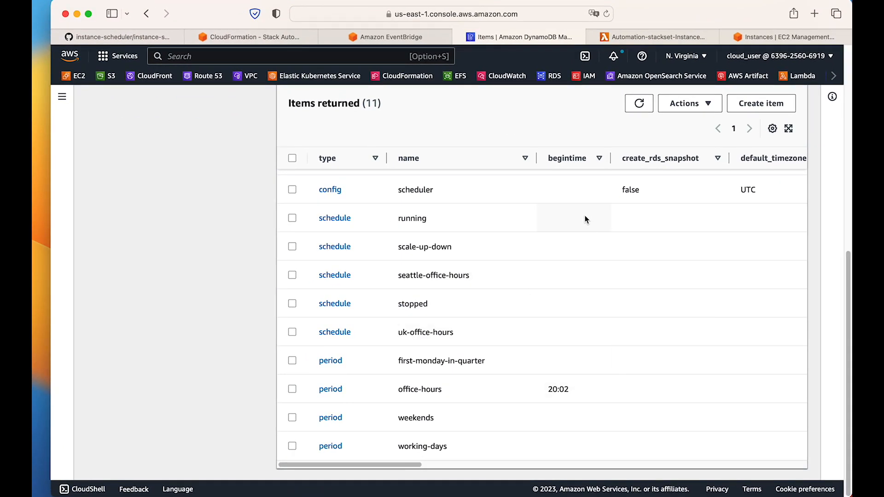
{"action": "left_click", "coordinate": [773, 37]}
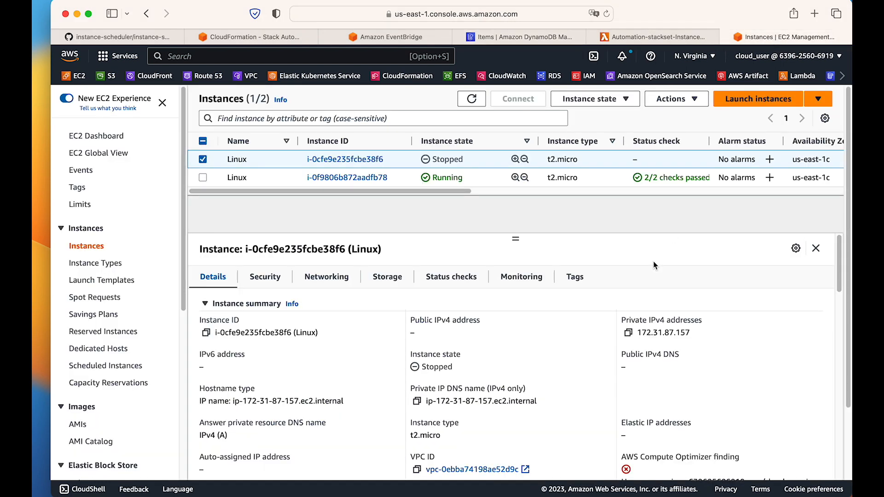
{"action": "left_click", "coordinate": [471, 99]}
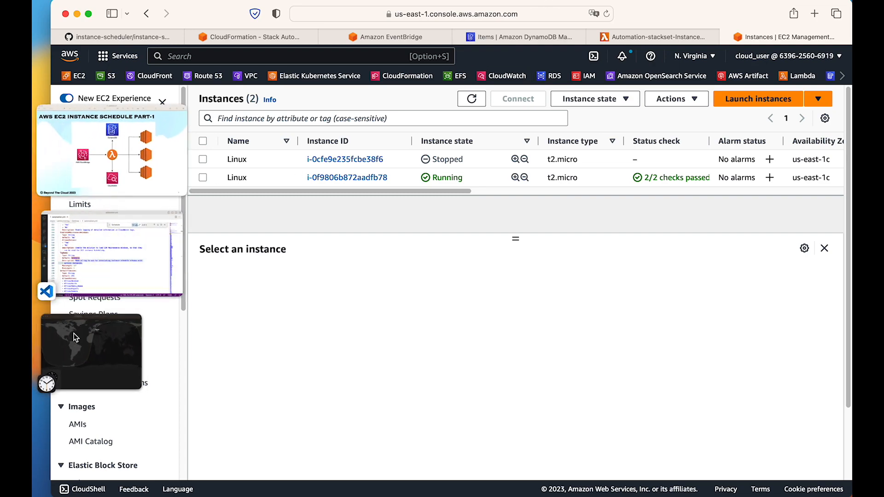
{"action": "left_click", "coordinate": [73, 336]}
{"action": "key", "text": "super+Tab"}
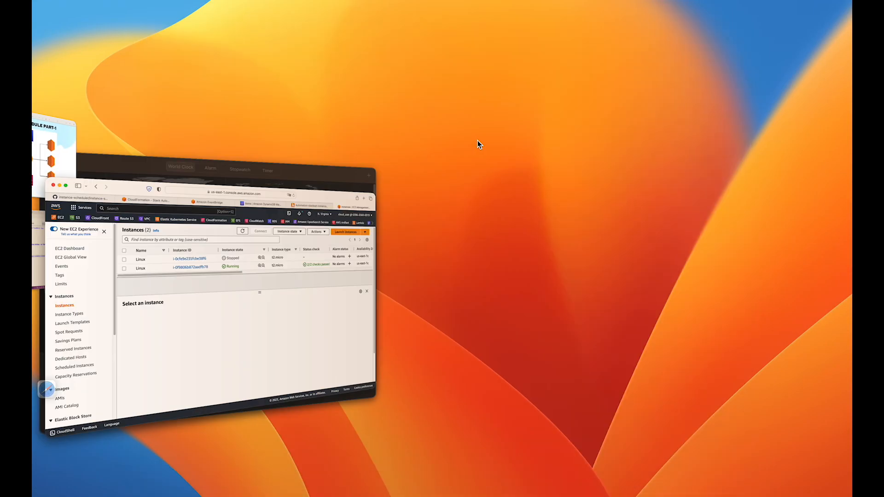
Refresh the EC2 instances list repeatedly to check the state of instance i-0cfe9e235fcbe38f6.
{"action": "left_click", "coordinate": [471, 105]}
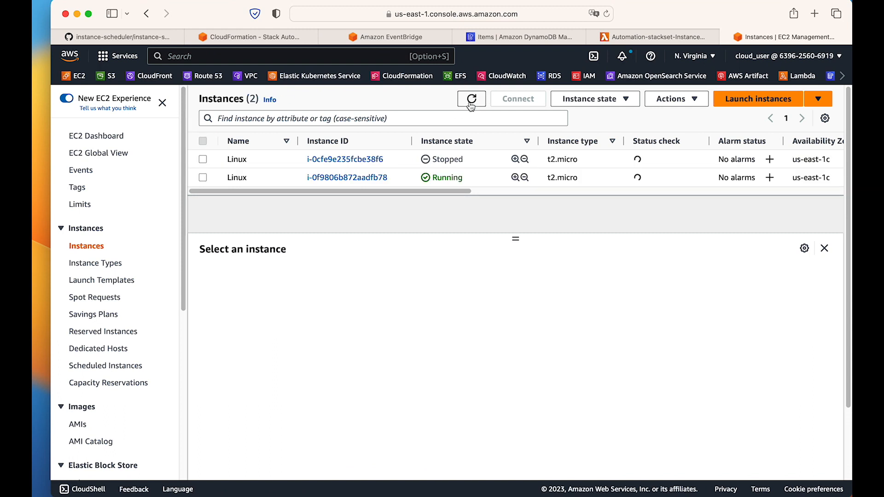
{"action": "left_click", "coordinate": [471, 105]}
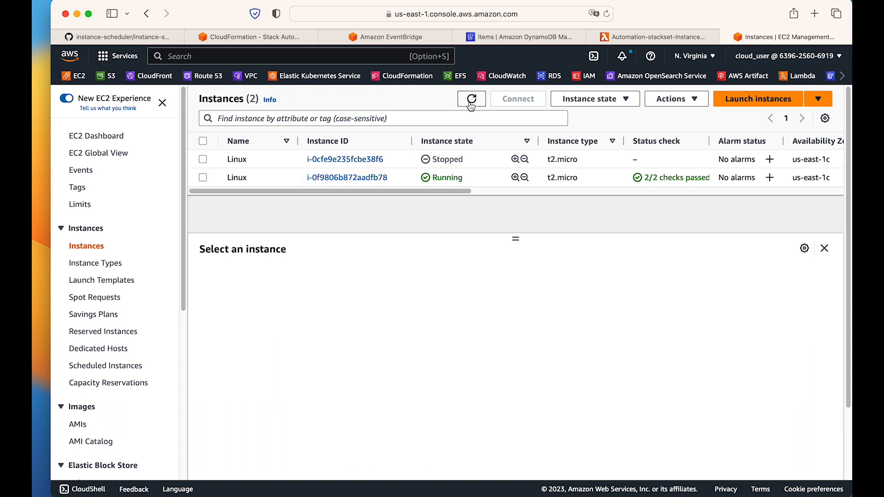
{"action": "left_click", "coordinate": [471, 105]}
{"action": "left_click", "coordinate": [469, 103]}
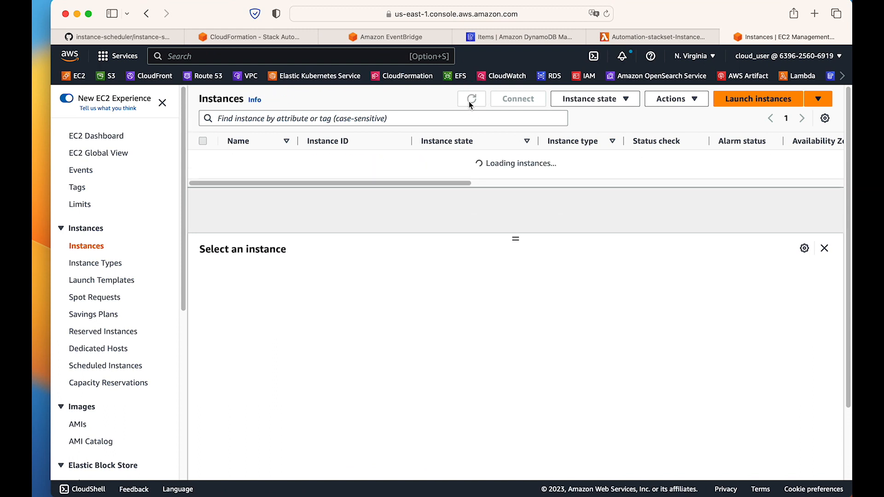
{"action": "left_click", "coordinate": [470, 104]}
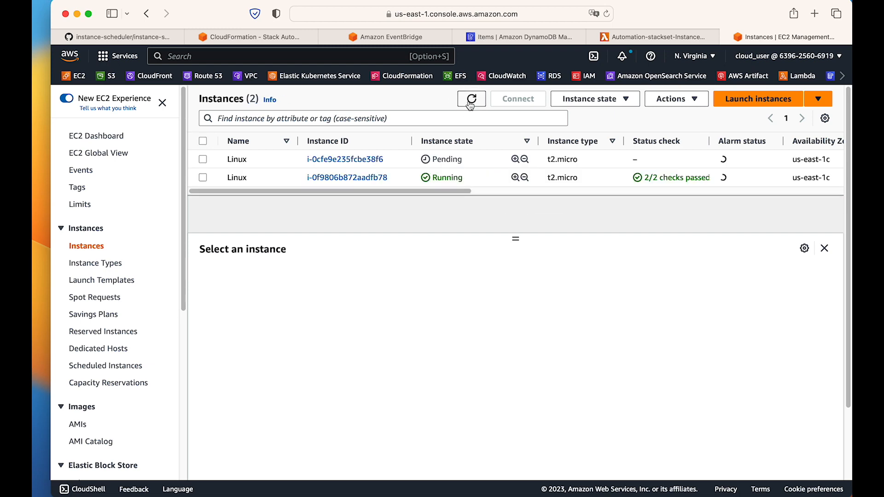
Check Berlin's time in the Clock app, return to the browser, and recheck instance i-0cfe9e235fcbe38f6 with a refreshed list.
{"action": "mouse_move", "coordinate": [33, 201]}
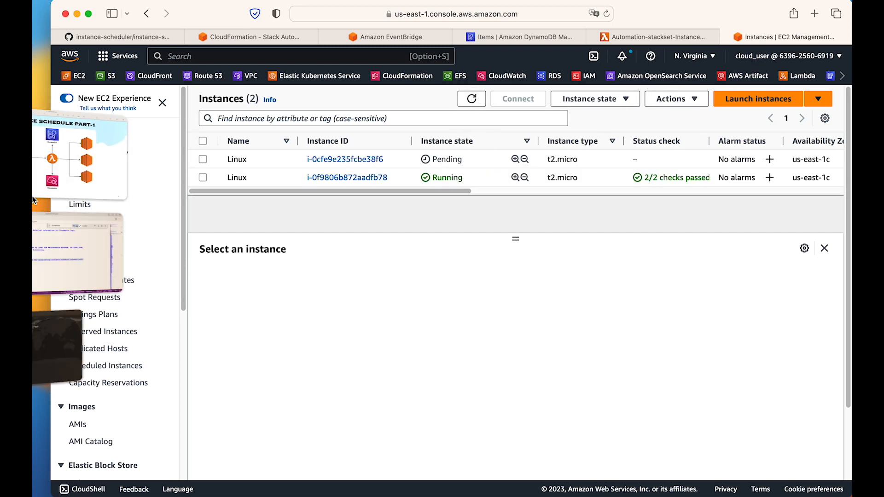
{"action": "left_click", "coordinate": [73, 336]}
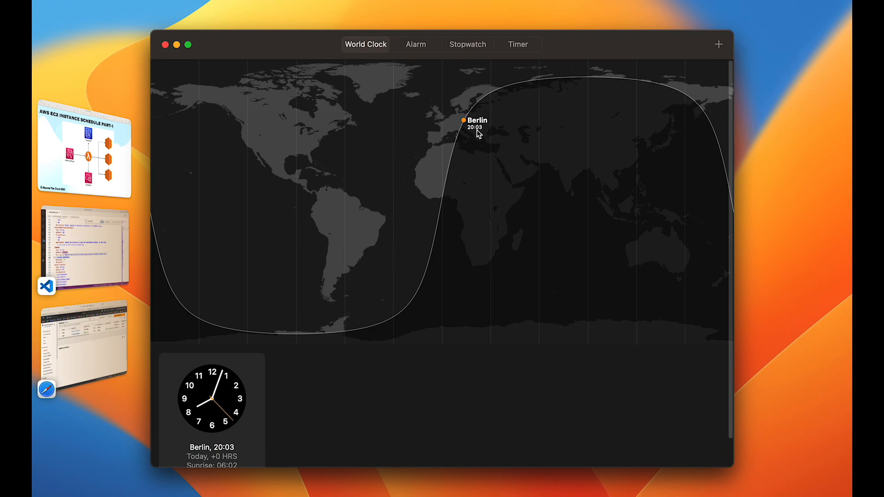
{"action": "left_click", "coordinate": [88, 350]}
{"action": "left_click", "coordinate": [472, 105]}
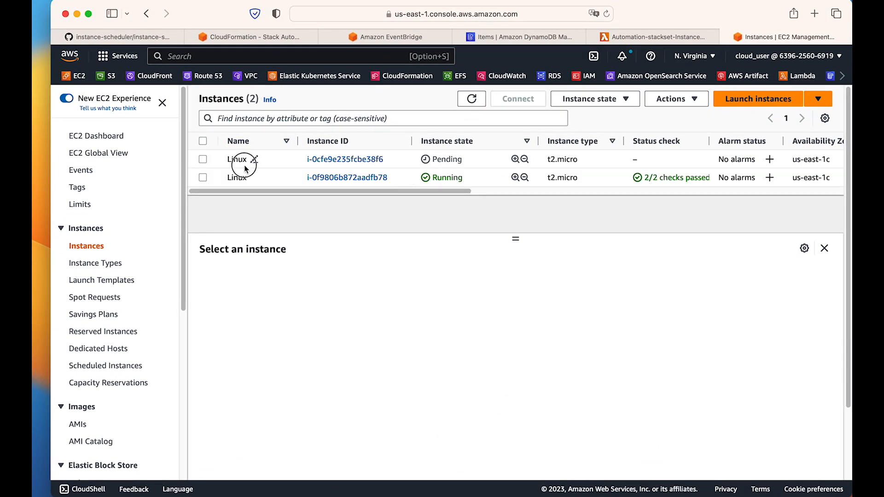
{"action": "left_click", "coordinate": [243, 162]}
{"action": "left_click", "coordinate": [476, 102]}
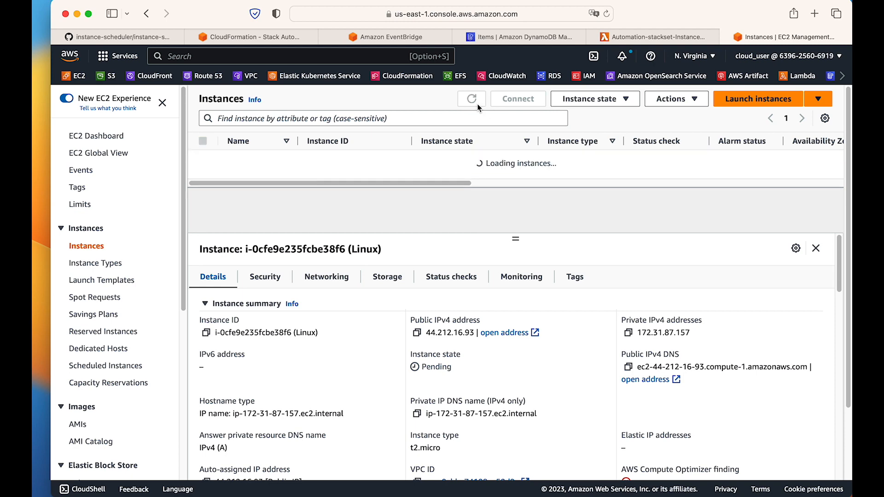
{"action": "left_click", "coordinate": [477, 104]}
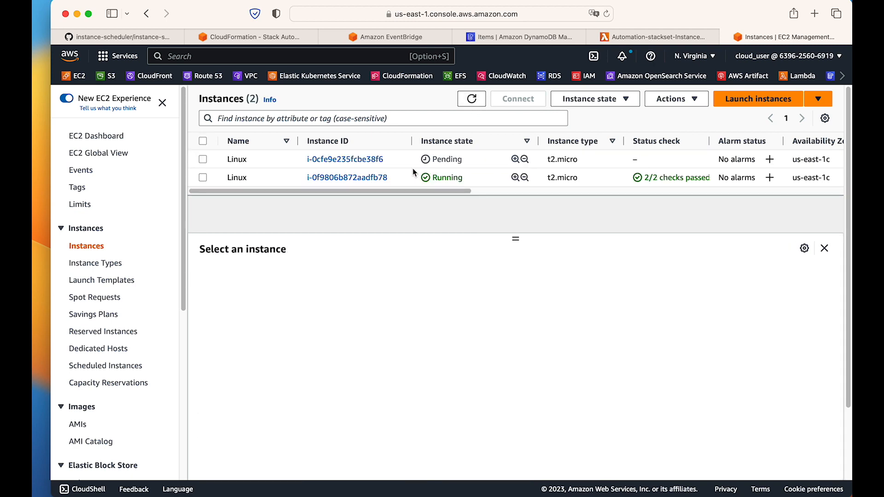
Examine the tags of instance i-0cfe9e235fcbe38f6 and highlight the value of its Schedule tag.
{"action": "left_click", "coordinate": [231, 167]}
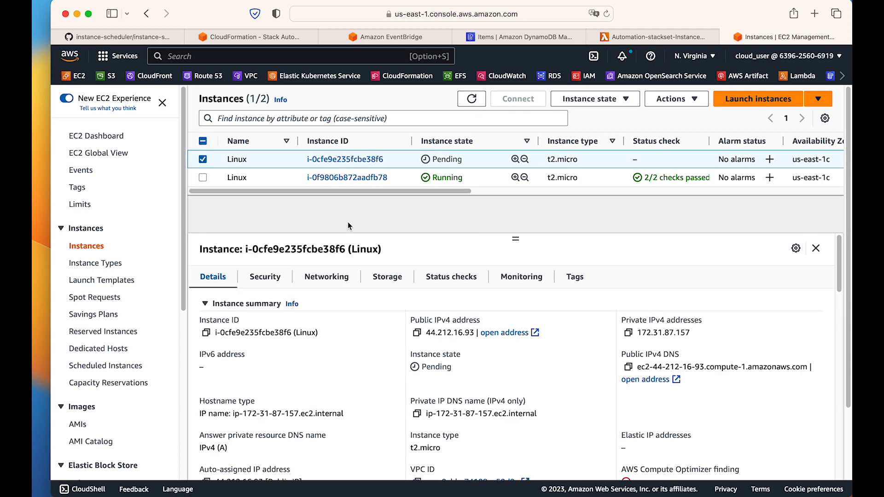
{"action": "left_click", "coordinate": [574, 277]}
{"action": "left_click_drag", "start_coordinate": [275, 378], "coordinate": [333, 374]}
Keep refreshing the EC2 instances list until the state of instance i-0cfe9e235fcbe38f6 updates.
{"action": "left_click", "coordinate": [468, 104]}
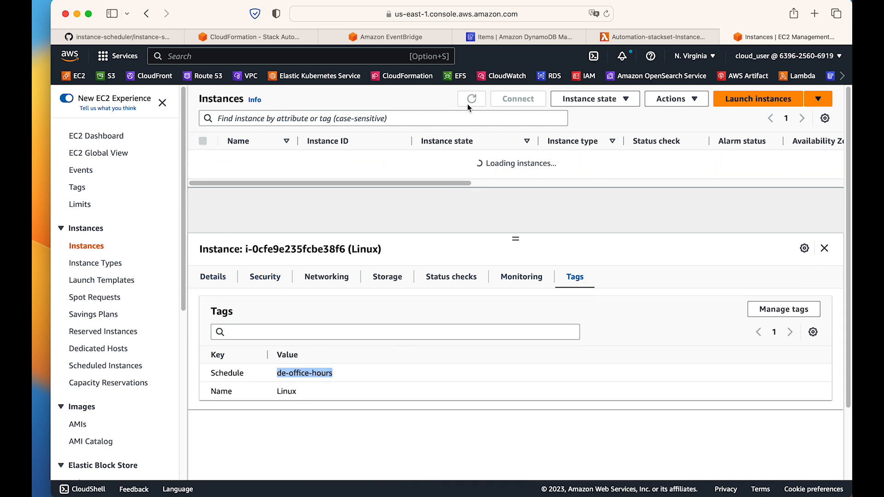
{"action": "left_click", "coordinate": [468, 107]}
{"action": "left_click", "coordinate": [468, 107]}
{"action": "left_click", "coordinate": [469, 107]}
{"action": "left_click", "coordinate": [469, 107]}
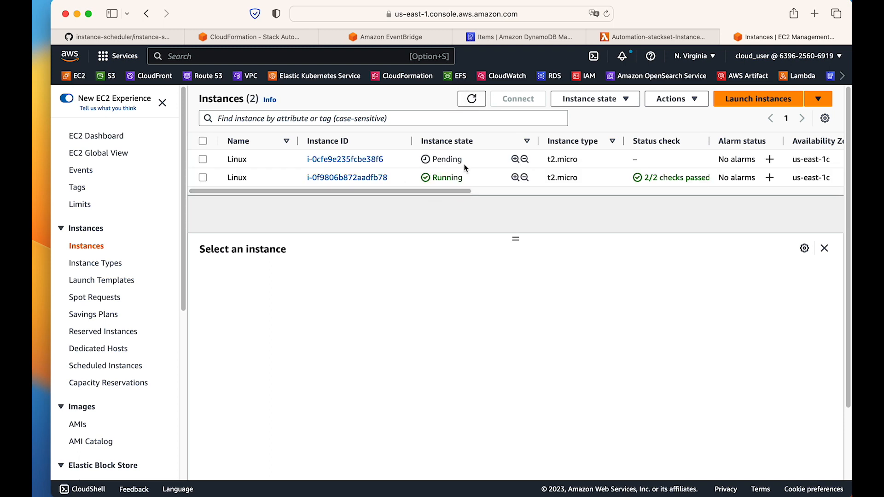
{"action": "left_click", "coordinate": [462, 160]}
{"action": "left_click", "coordinate": [475, 106]}
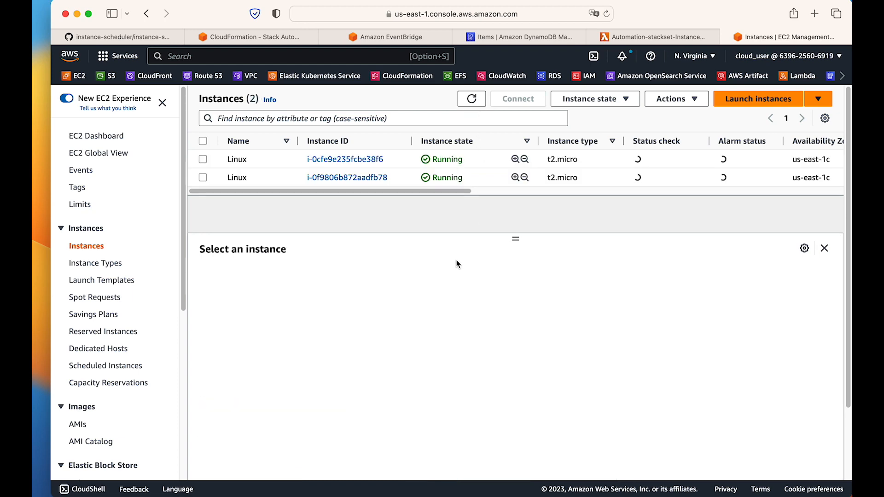
Open the office-hours period item in DynamoDB, review its begintime and endtime, and leave it without saving.
{"action": "left_click", "coordinate": [525, 33]}
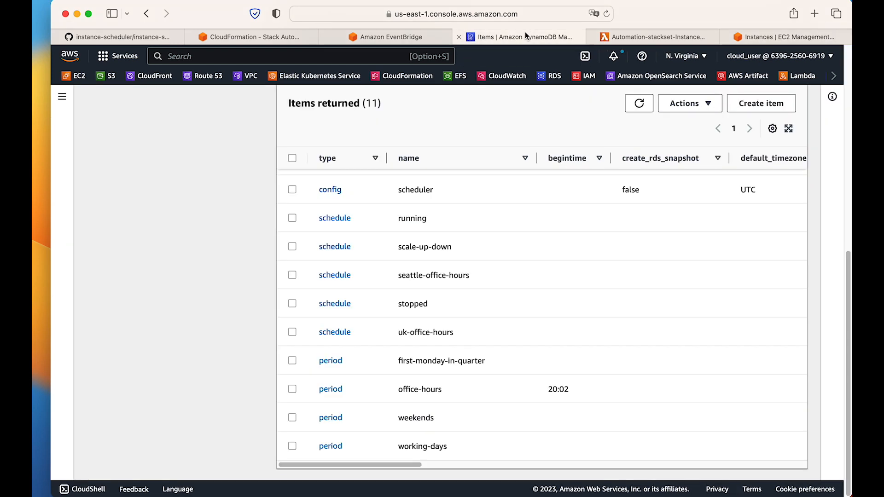
{"action": "left_click", "coordinate": [328, 389]}
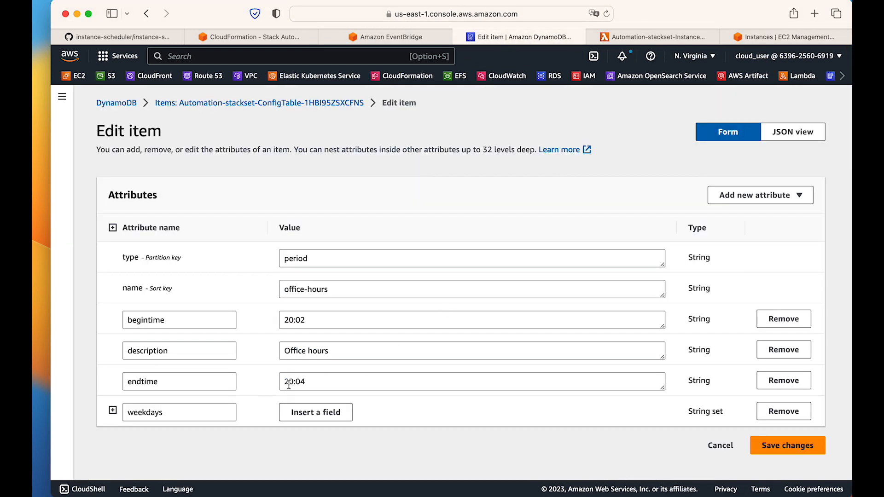
{"action": "left_click", "coordinate": [720, 446]}
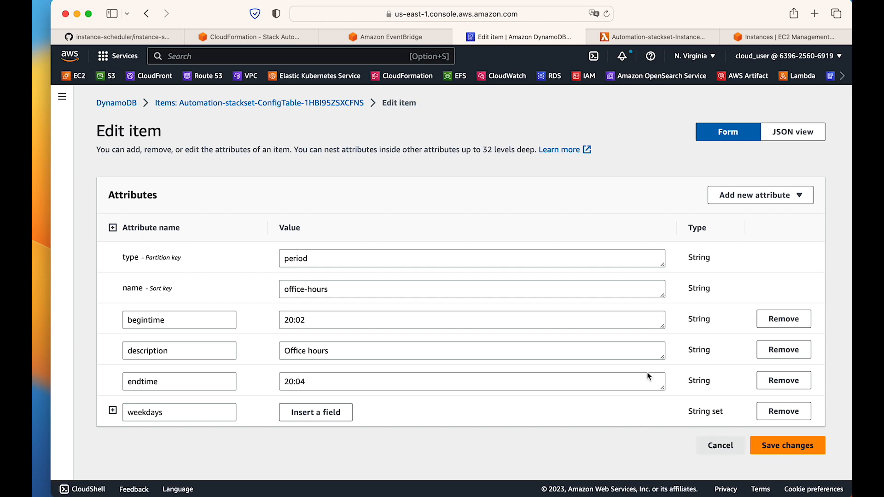
Refresh the EC2 instances list once more and switch to the schedule-p1 presentation with the architecture diagram.
{"action": "left_click", "coordinate": [779, 39]}
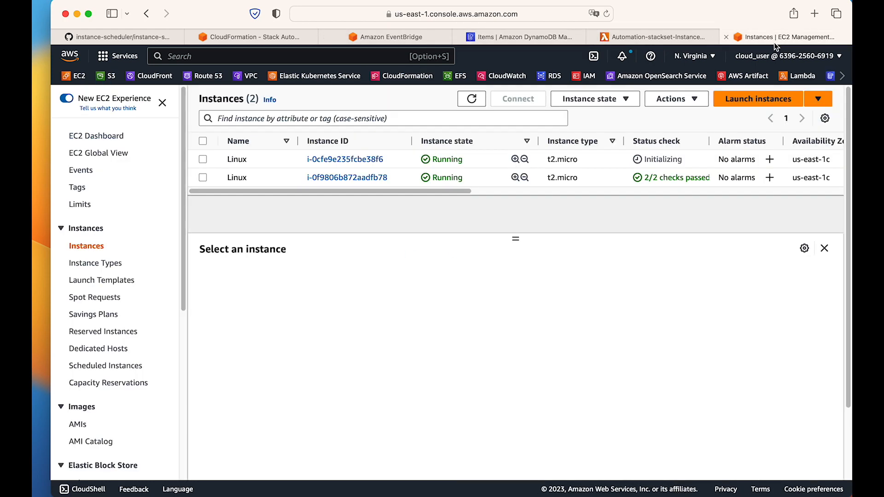
{"action": "left_click", "coordinate": [471, 98]}
{"action": "mouse_move", "coordinate": [33, 262]}
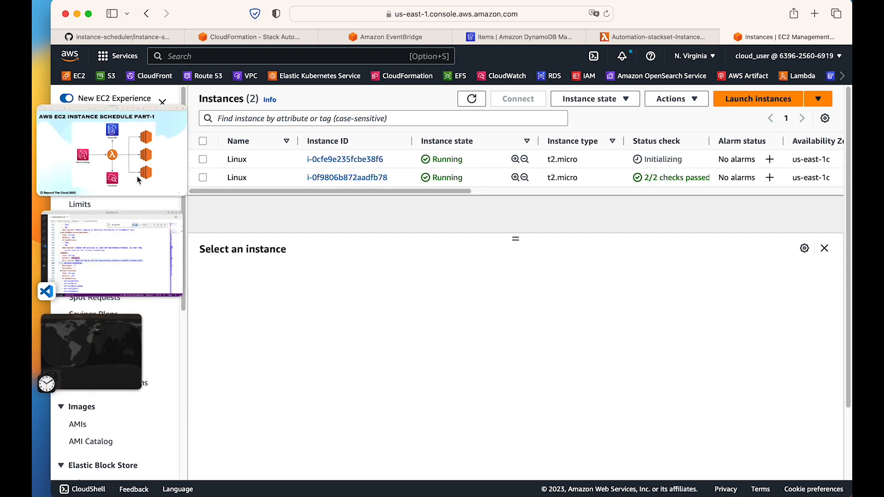
{"action": "left_click", "coordinate": [141, 168]}
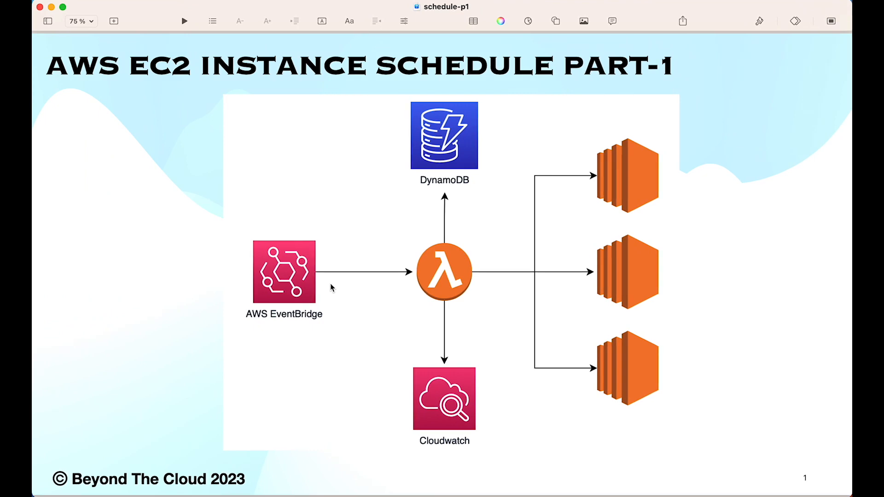